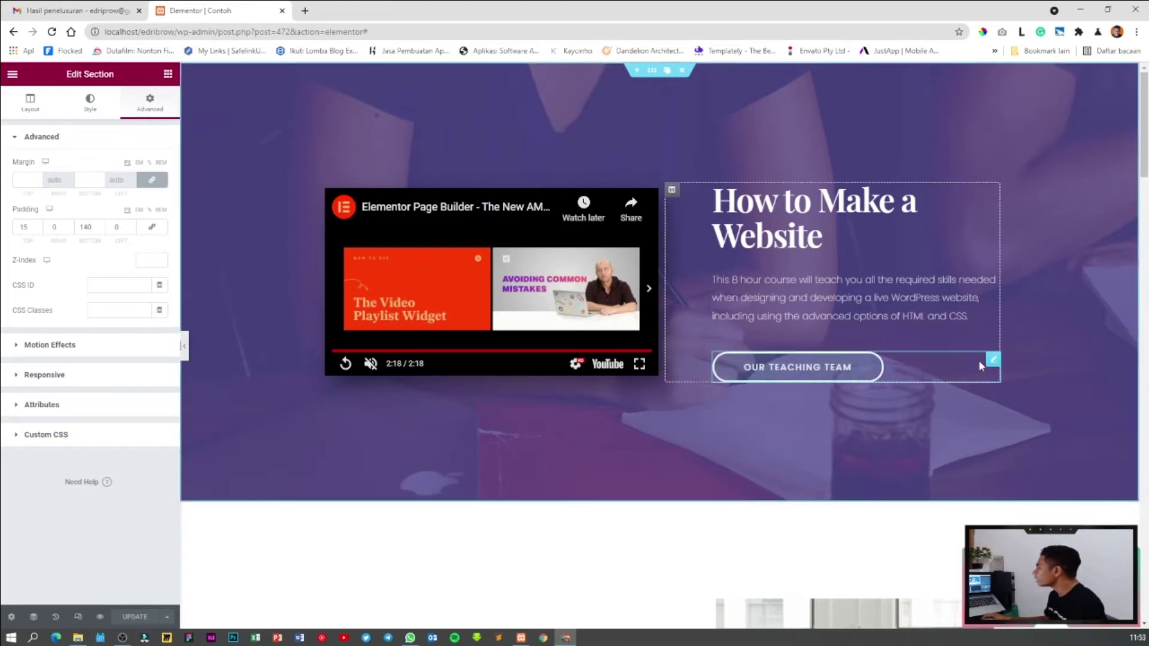
Step: Set the link of the hero section's "our teaching team" button to #teaching, reusing the word "teaching" from its label
left_click(993, 361)
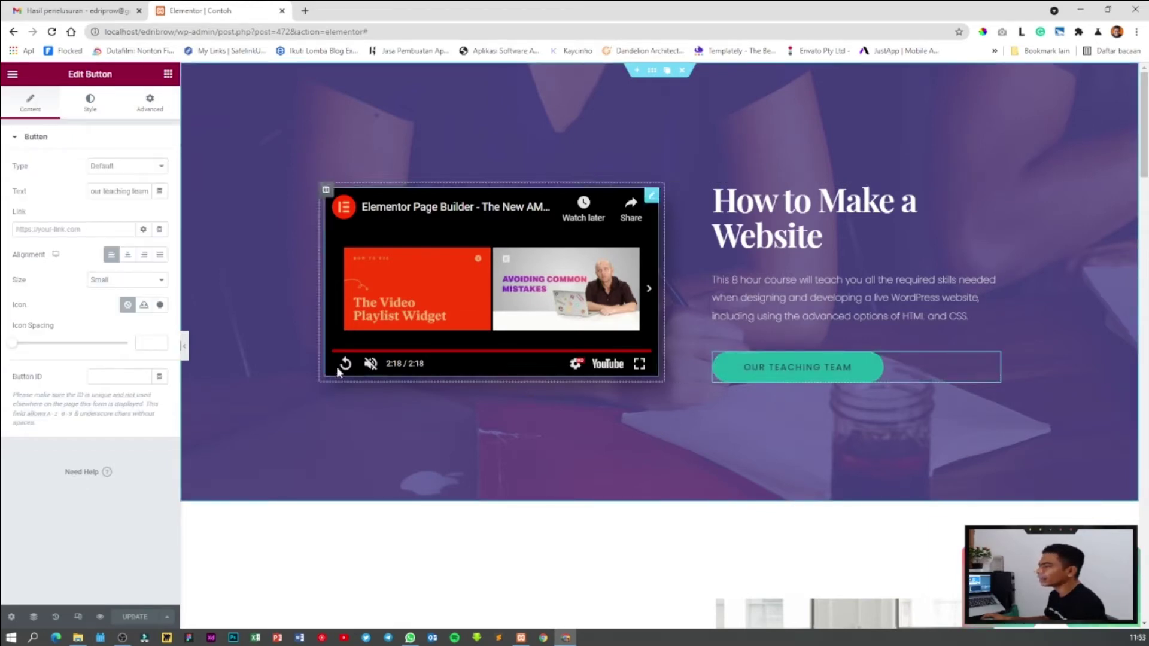
mouse_move(995, 366)
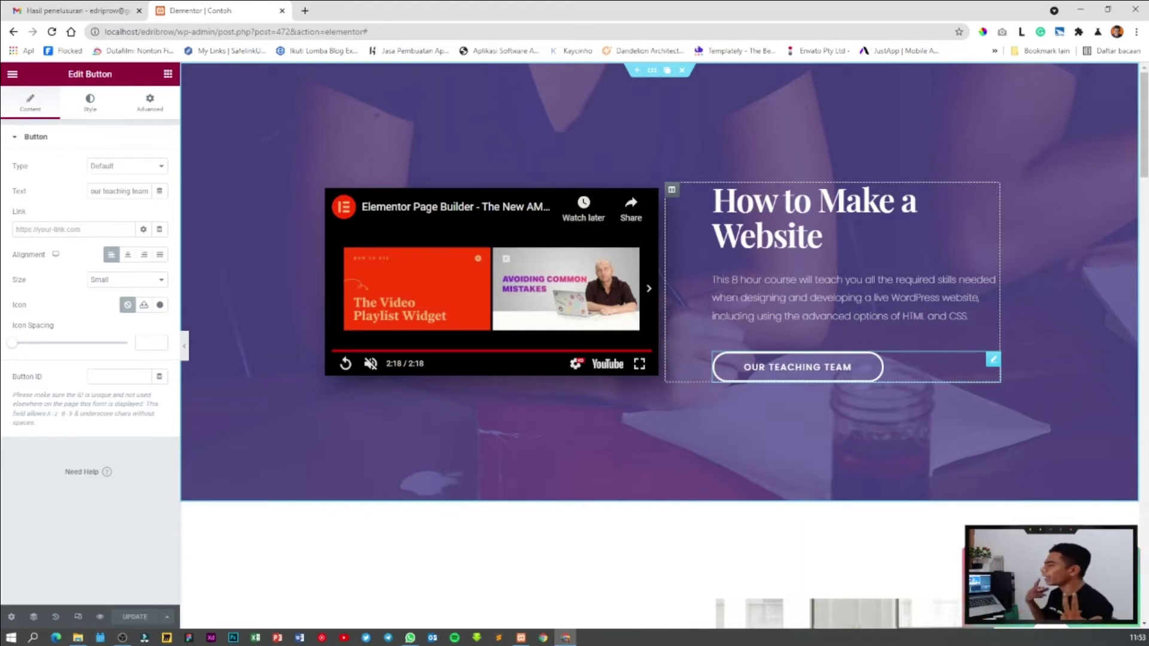
left_click(72, 226)
type("#")
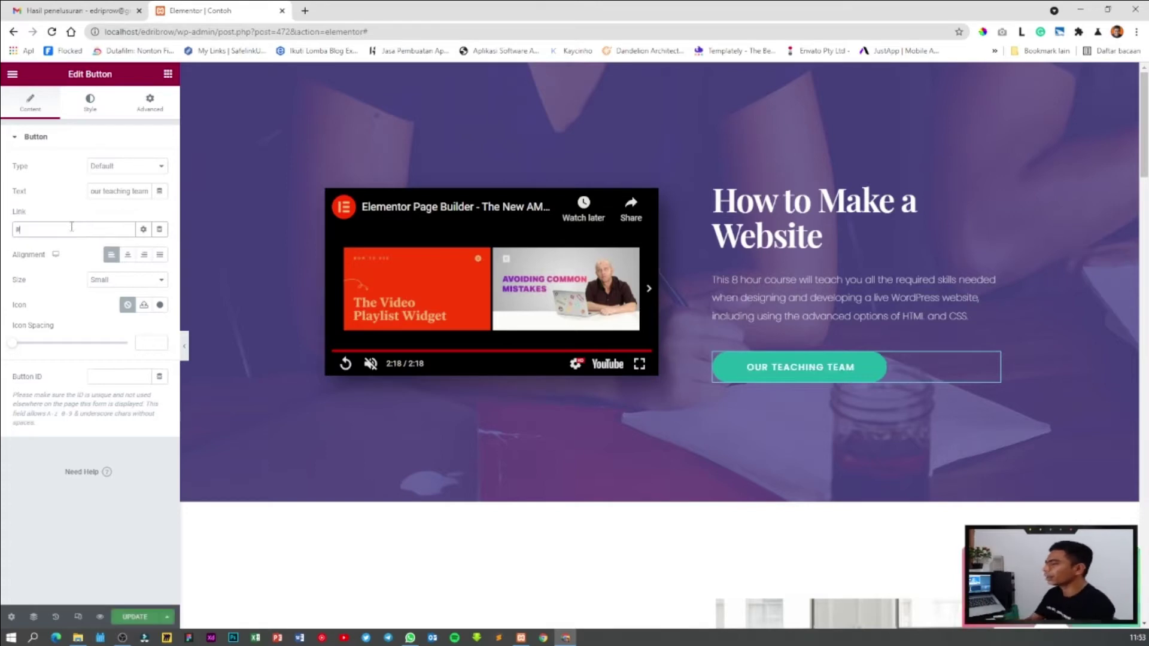
double_click(114, 191)
key("ctrl+c")
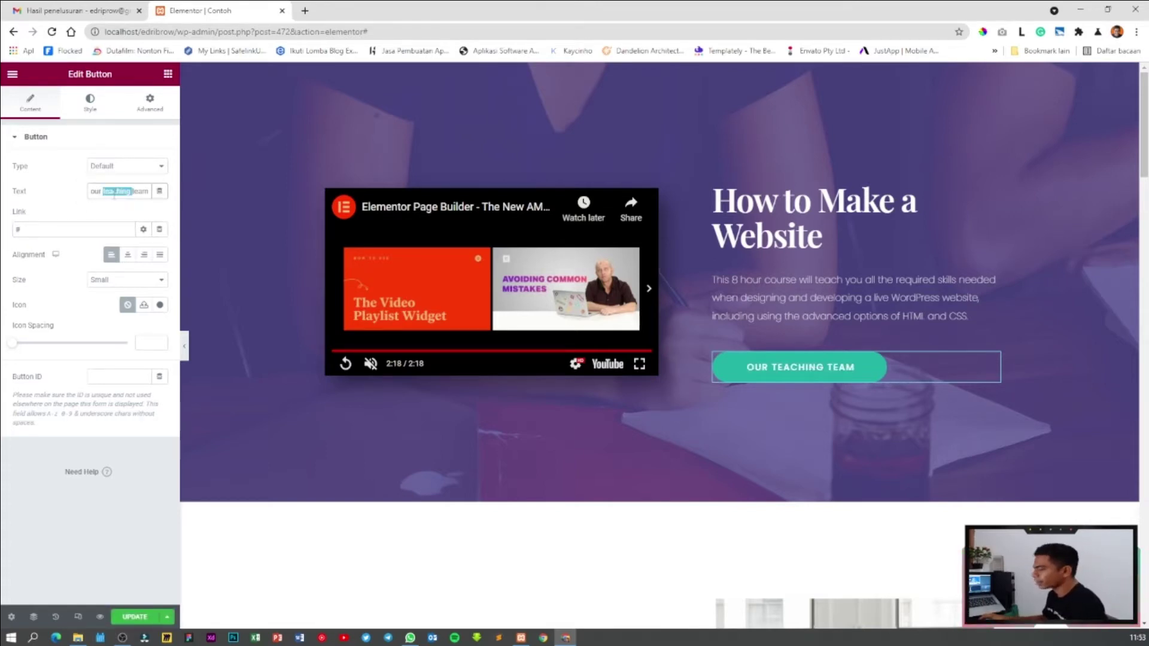
left_click(49, 231)
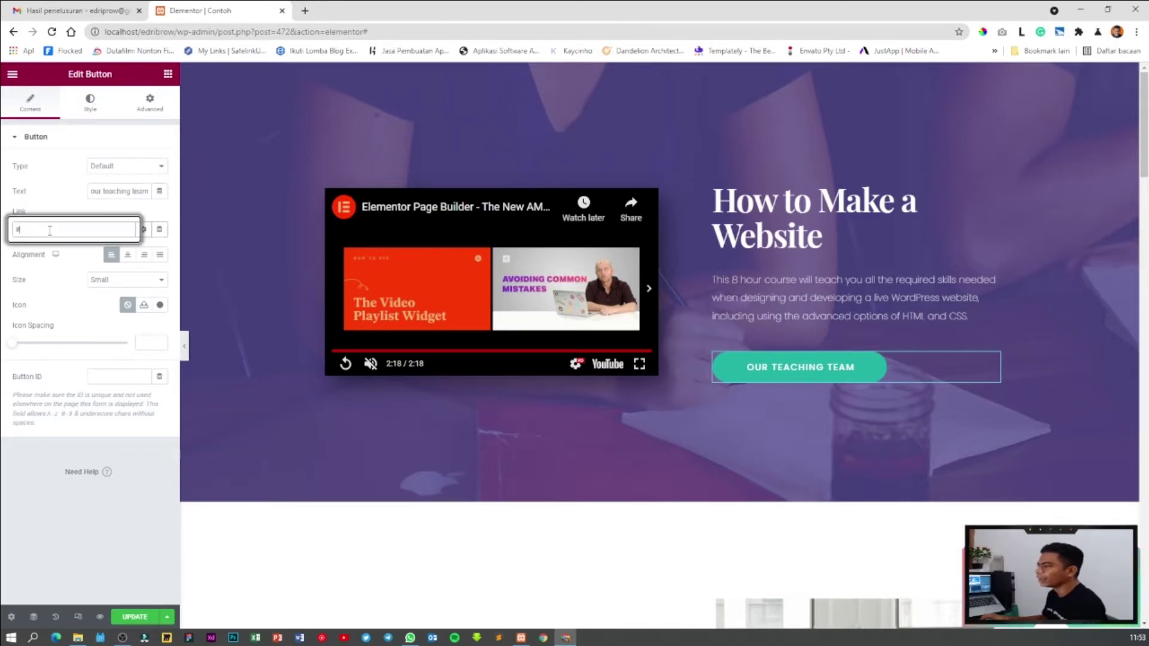
key("ctrl+v")
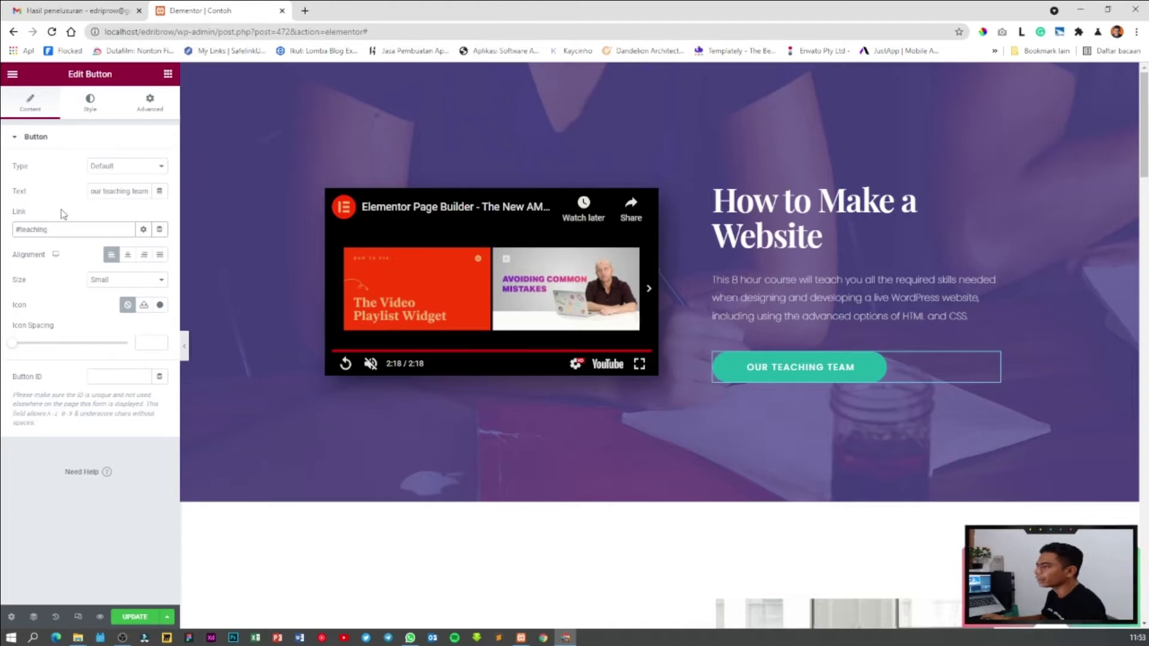
Step: Copy the complete #teaching link text of the button, leaving the link in place
double_click(63, 213)
left_click_drag(45, 232, 9, 235)
key("ctrl+c")
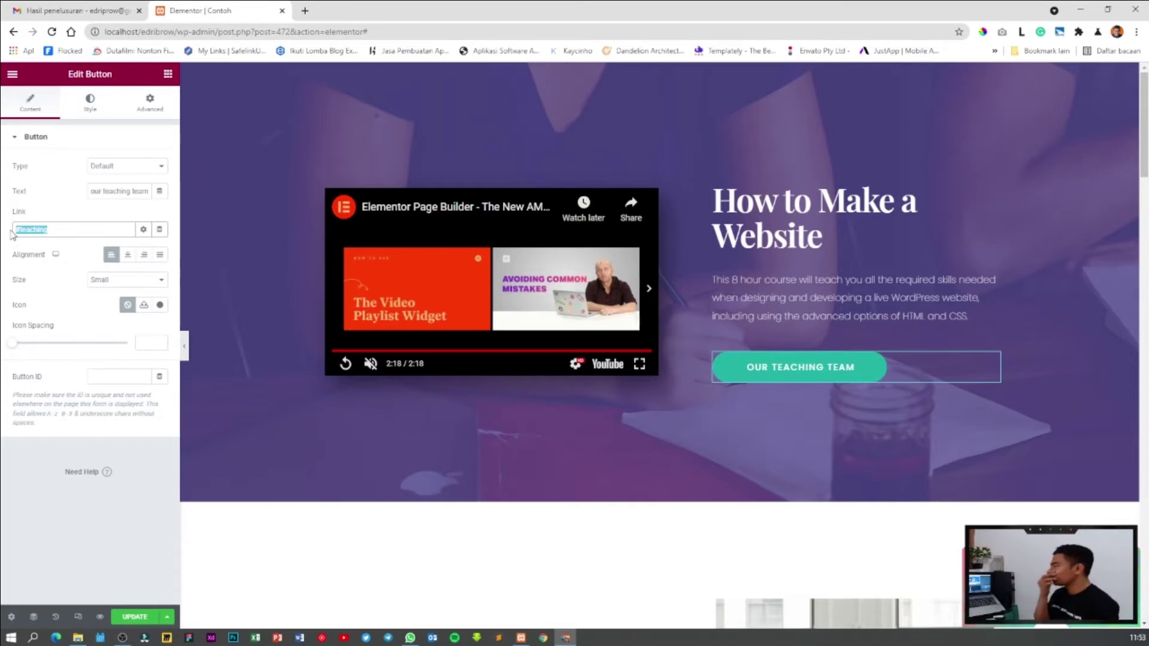
key("Right")
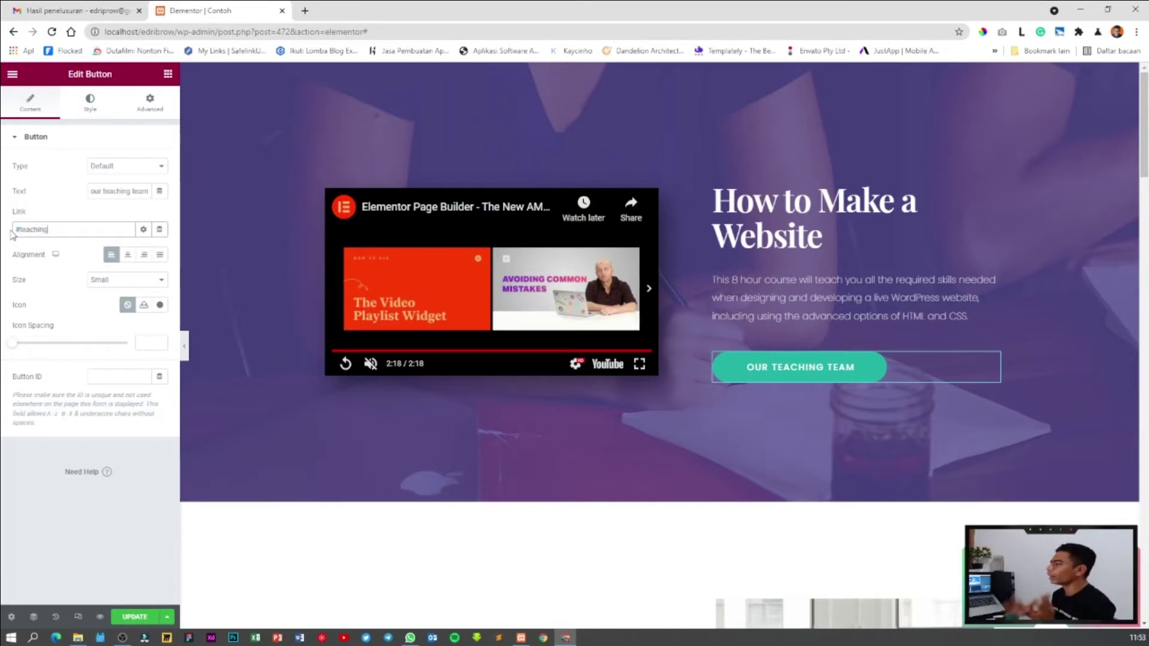
Step: Show the Navigator and collapse its expanded hero section and our teaching team entries
scroll(464, 303, "down", 4)
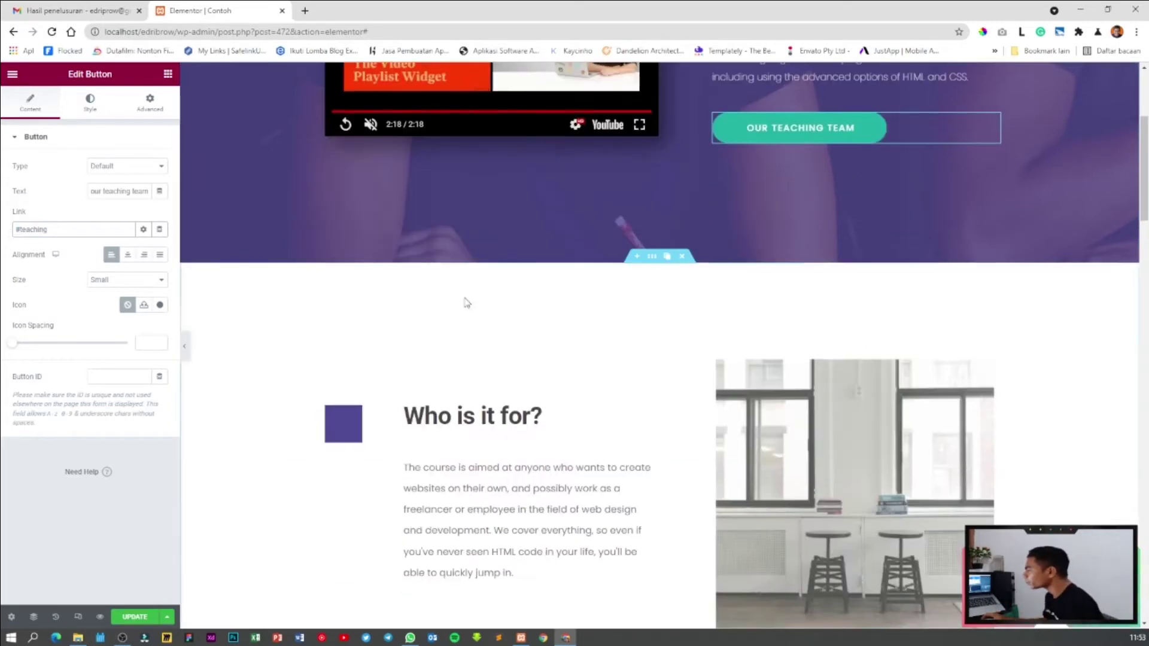
scroll(551, 362, "down", 2)
scroll(551, 362, "up", 2)
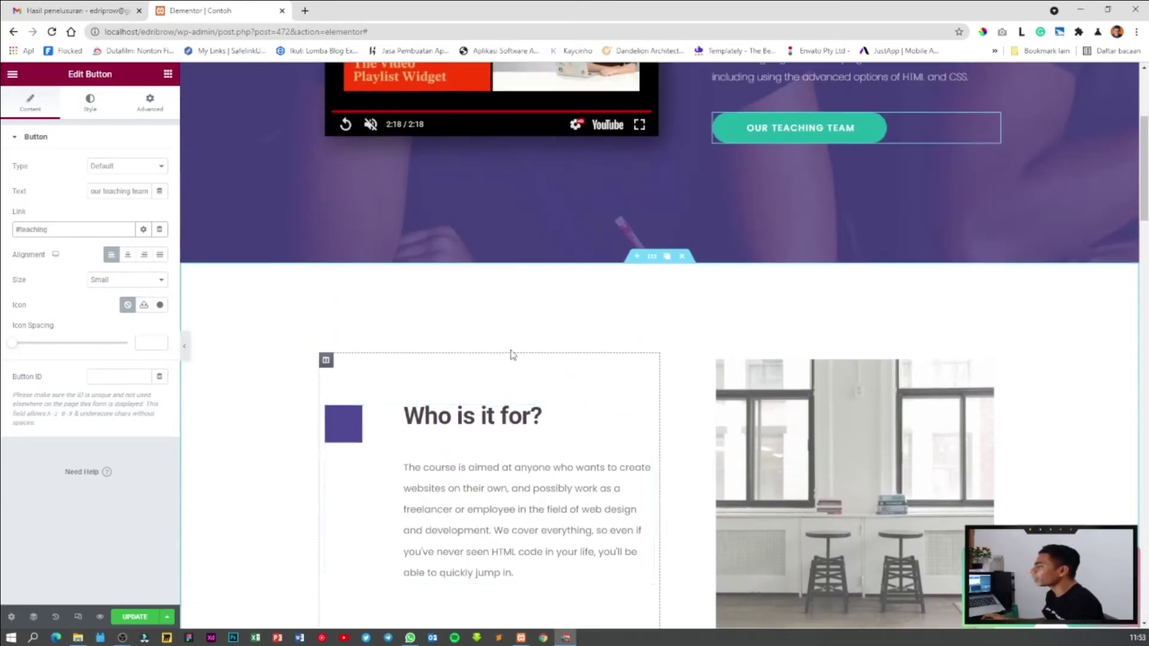
left_click(34, 617)
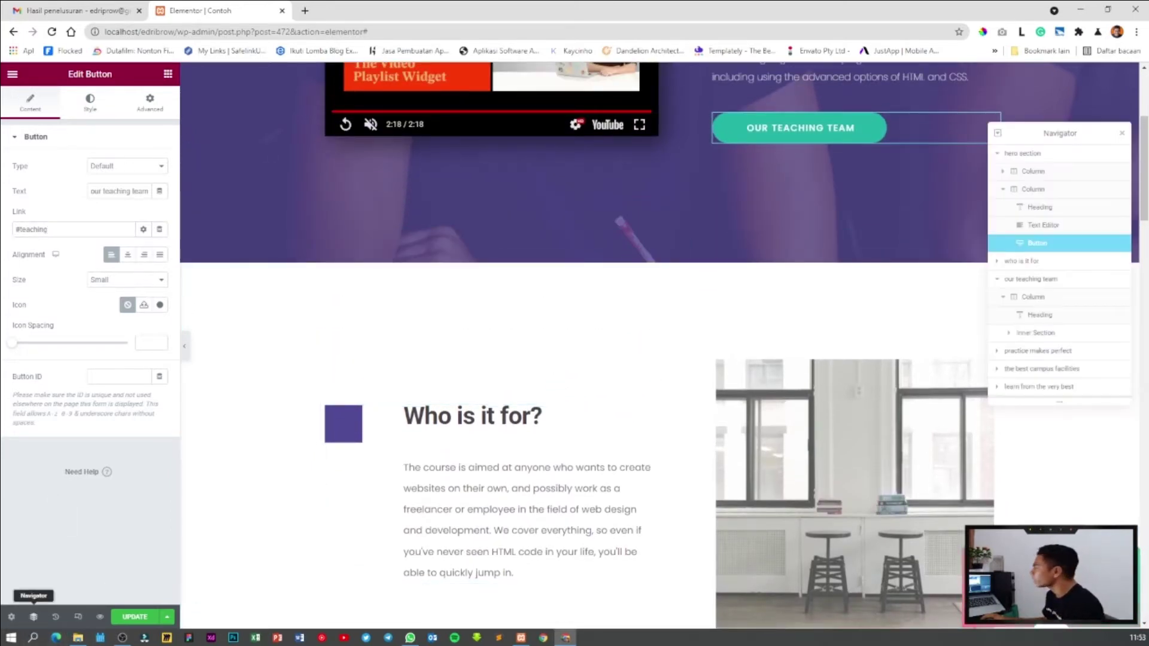
left_click(998, 154)
left_click(998, 190)
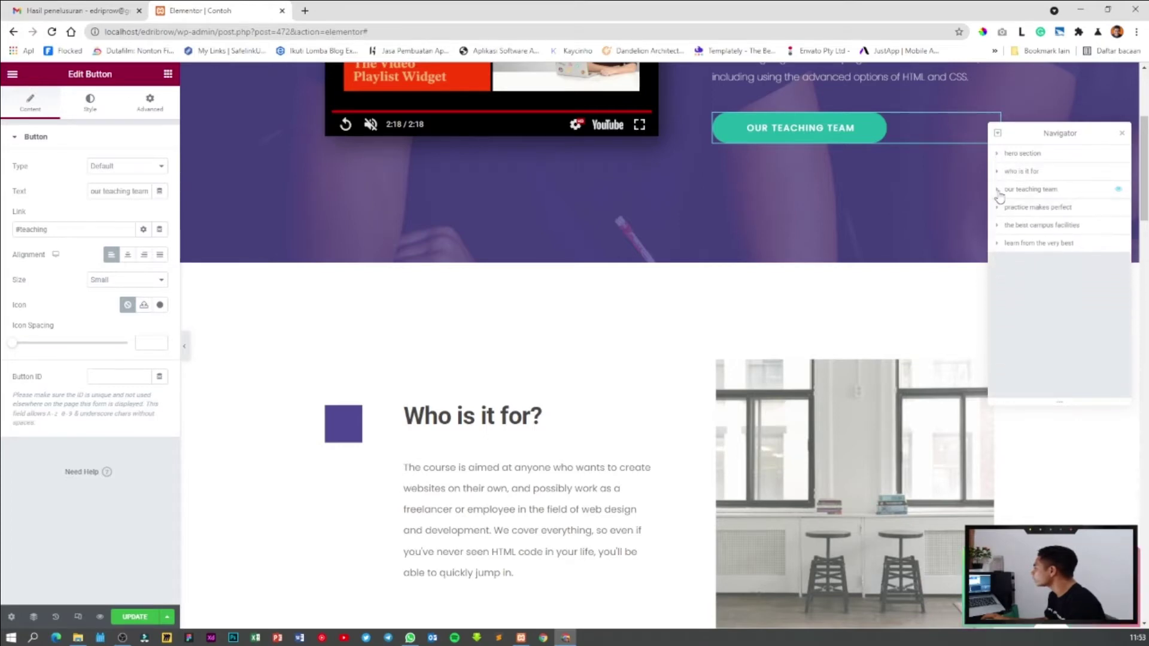
Step: Move the Navigator over the page and go through its sections to select our teaching team
left_click_drag(1033, 132, 389, 176)
left_click(384, 201)
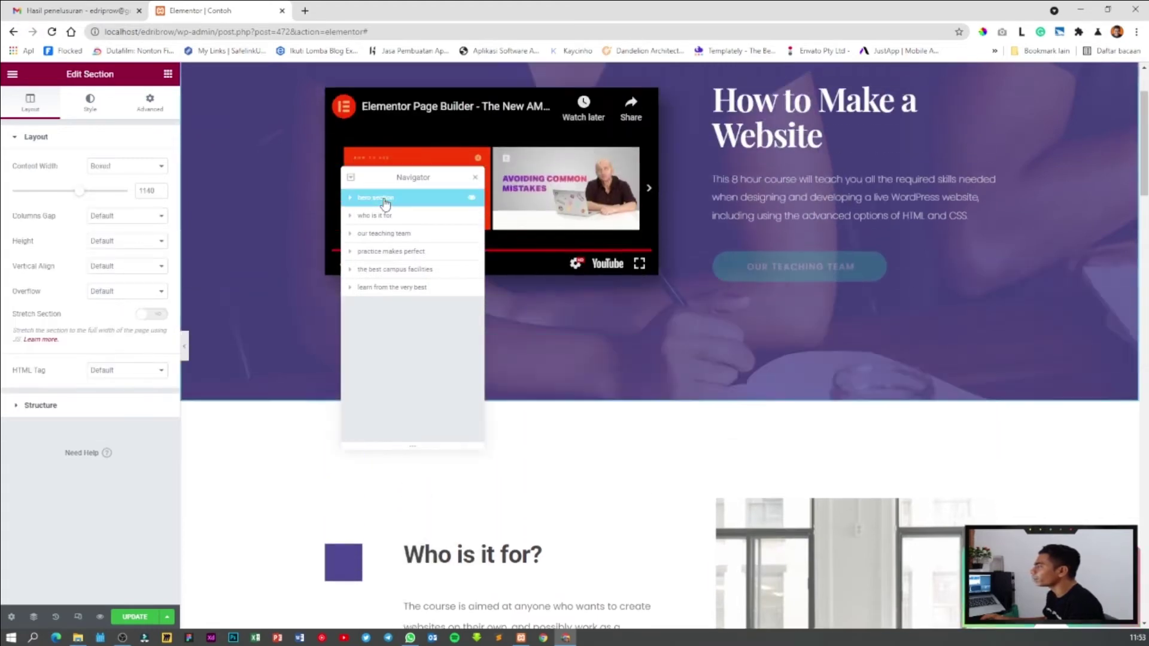
left_click(375, 216)
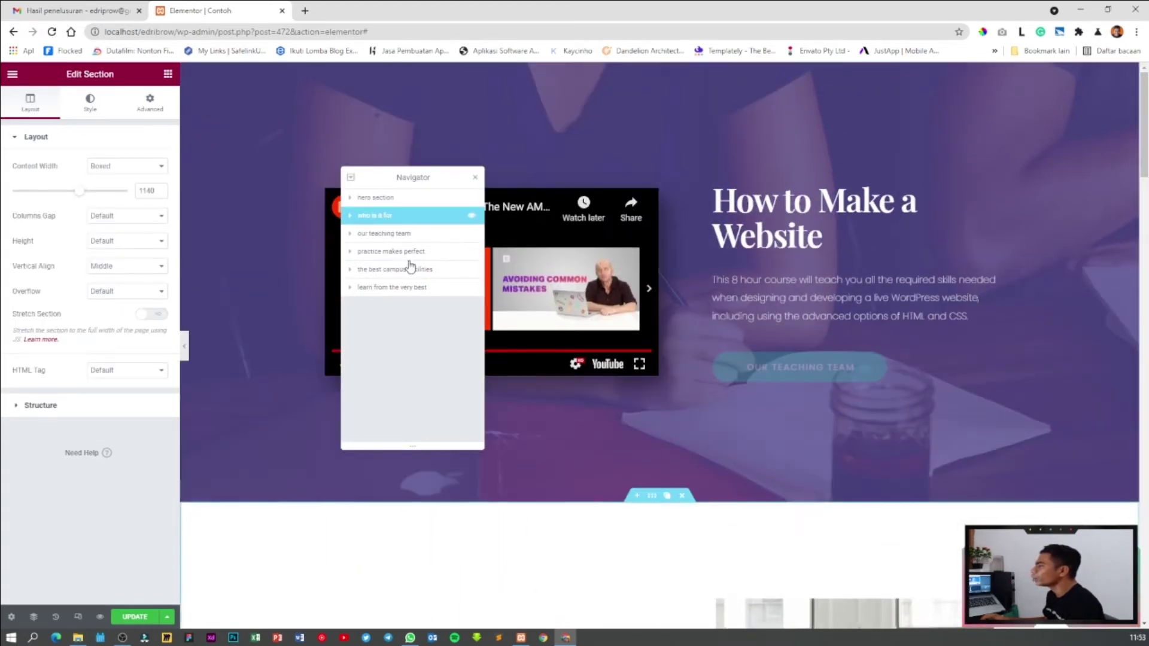
left_click(395, 235)
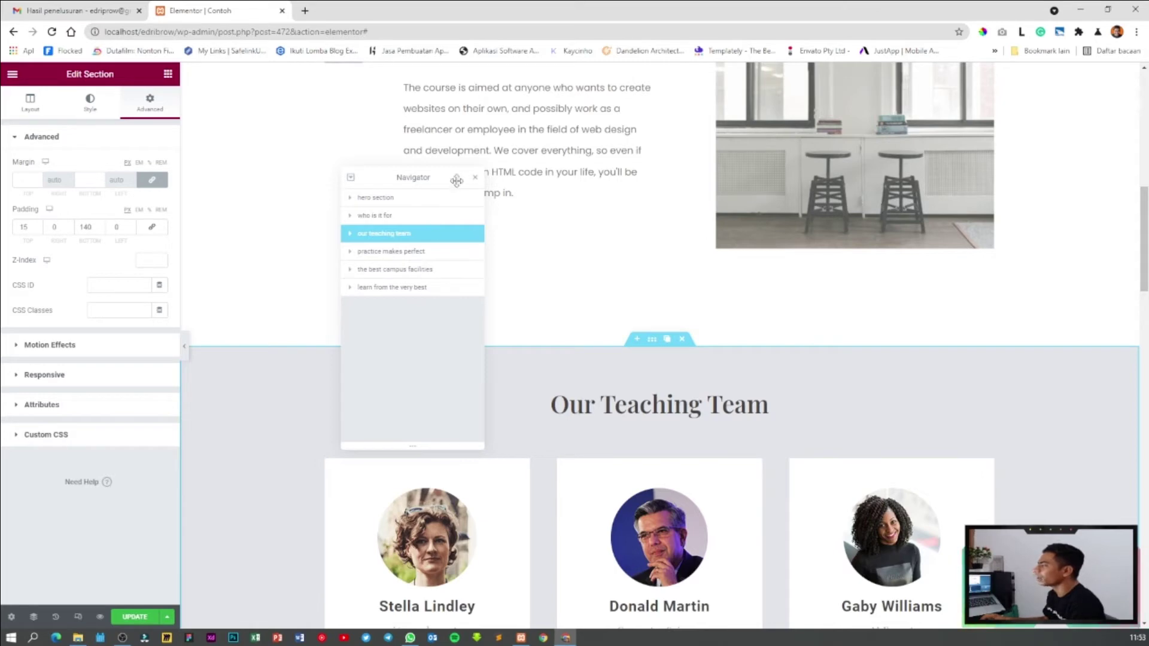
Step: Close and reopen the Navigator, and dock it beside the page canvas
left_click(36, 618)
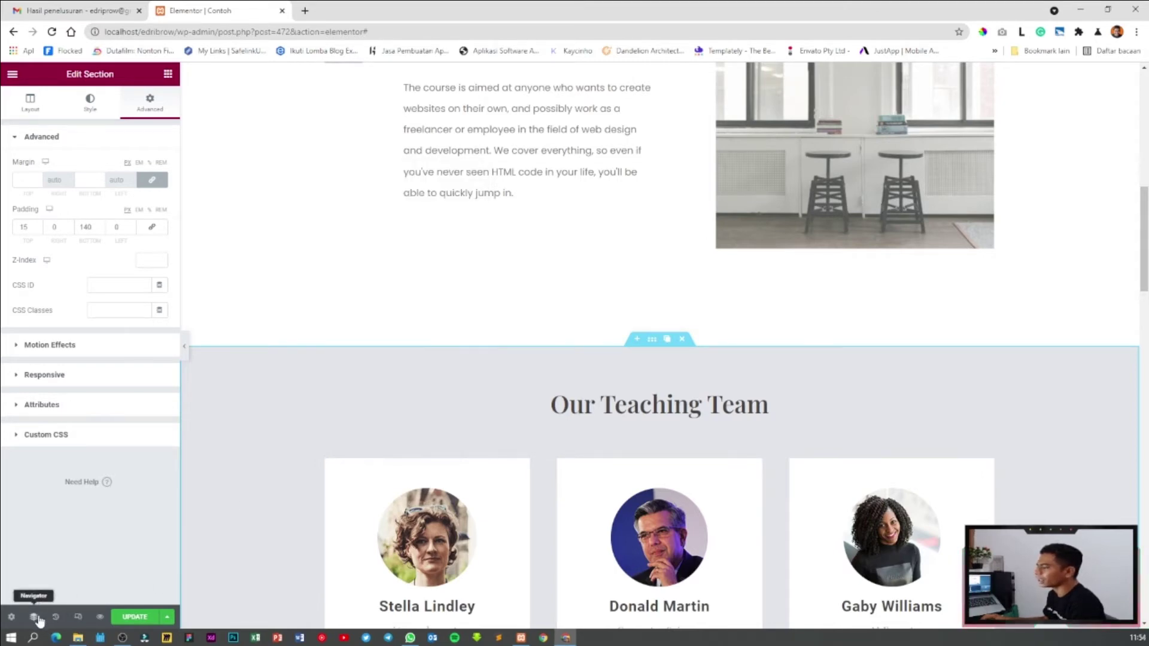
left_click(40, 621)
left_click_drag(387, 177, 1146, 281)
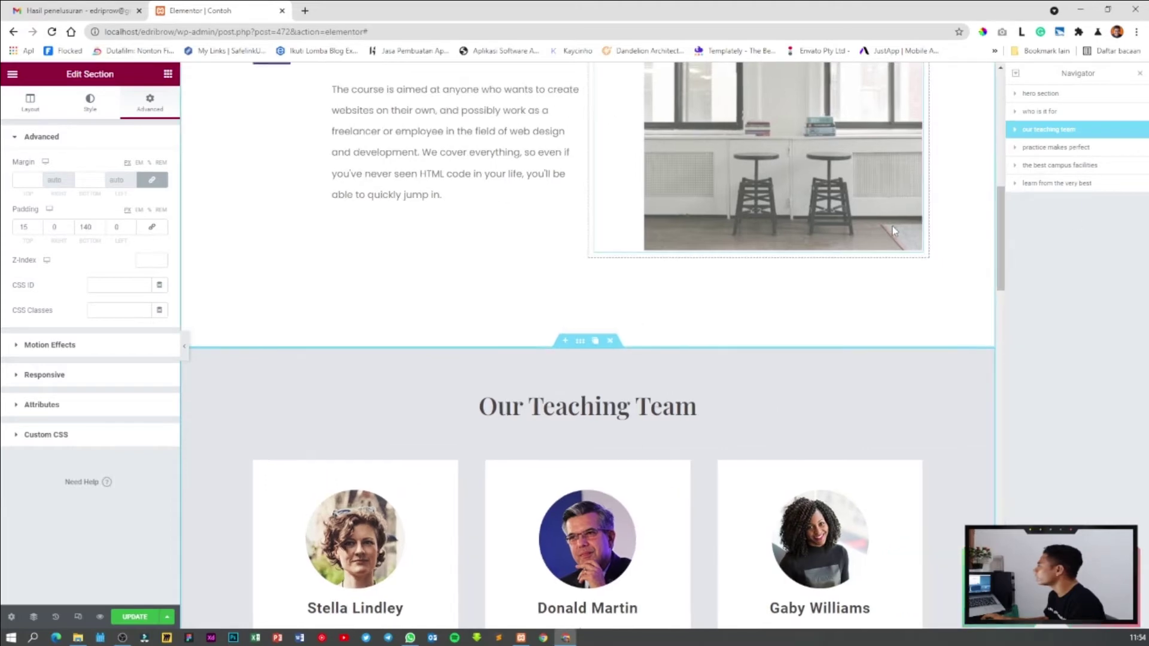
Step: Set the CSS ID of the our teaching team section to teaching and update the template
scroll(892, 227, "up", 1)
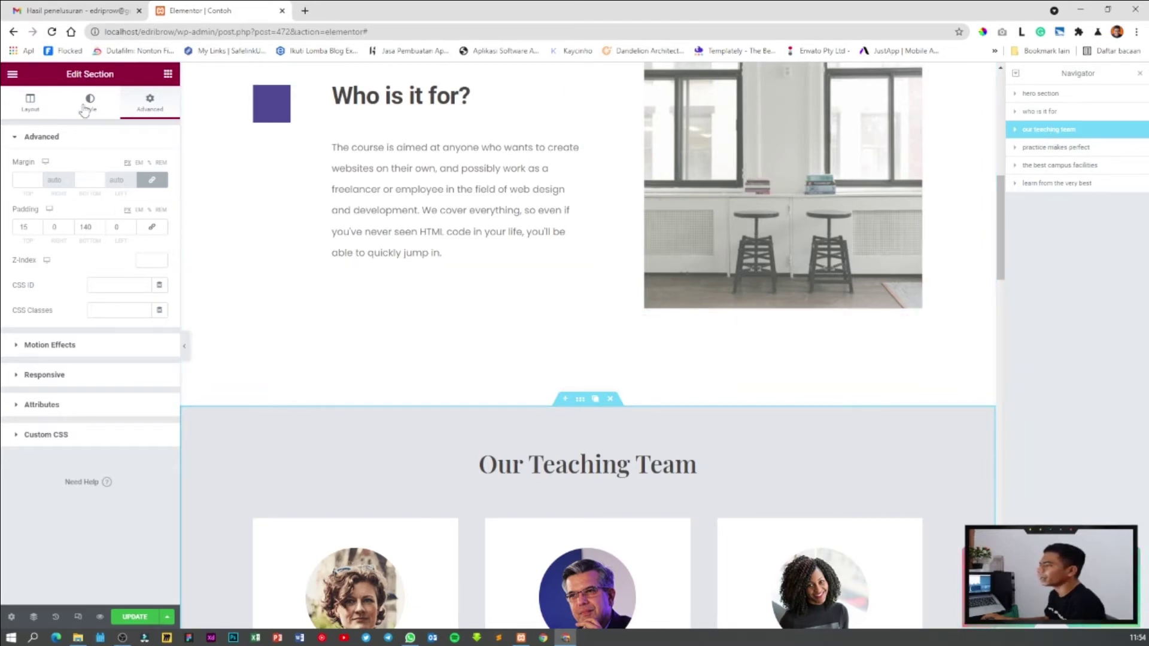
left_click(33, 103)
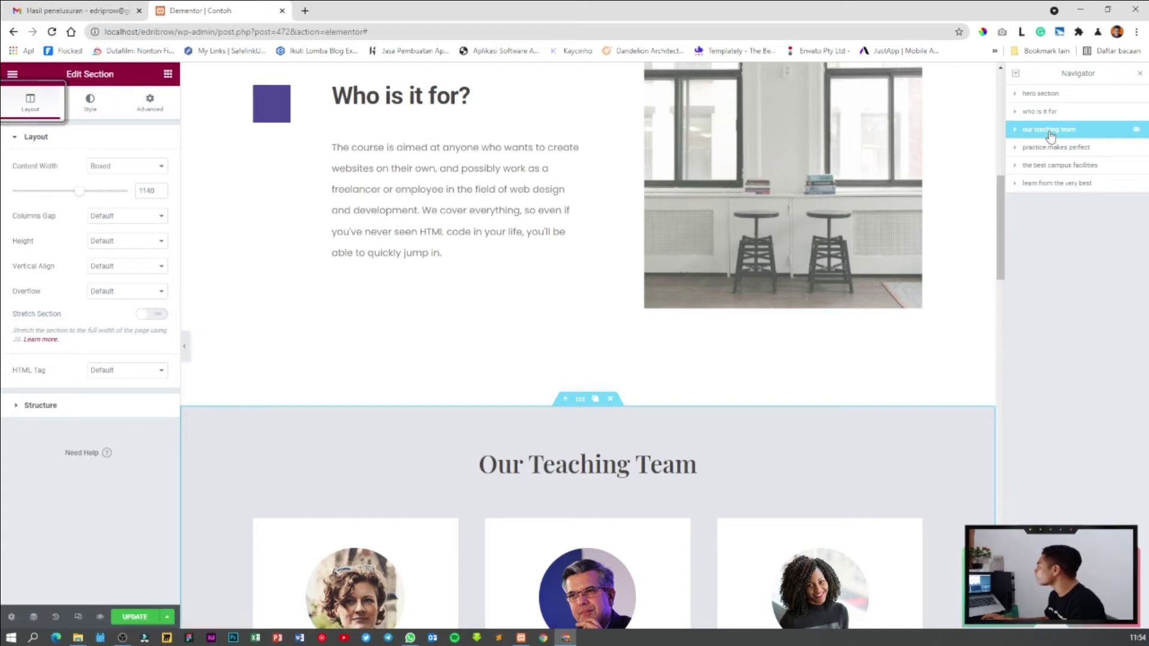
scroll(688, 409, "down", 3)
scroll(712, 409, "down", 2)
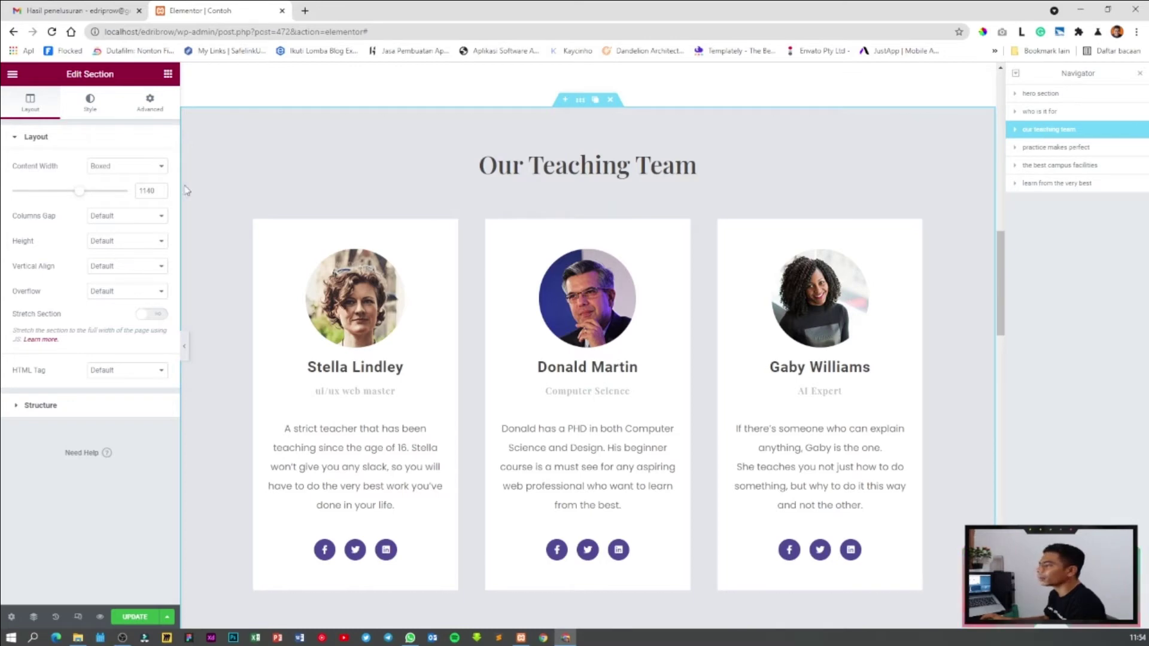
left_click(158, 107)
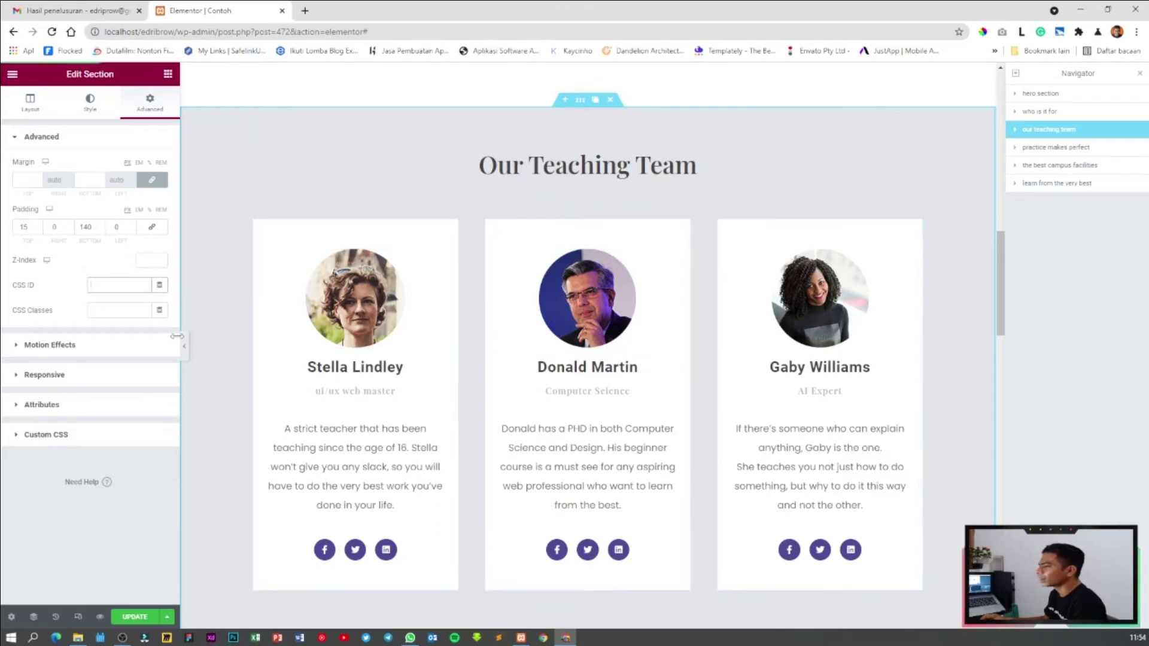
key("ctrl+v")
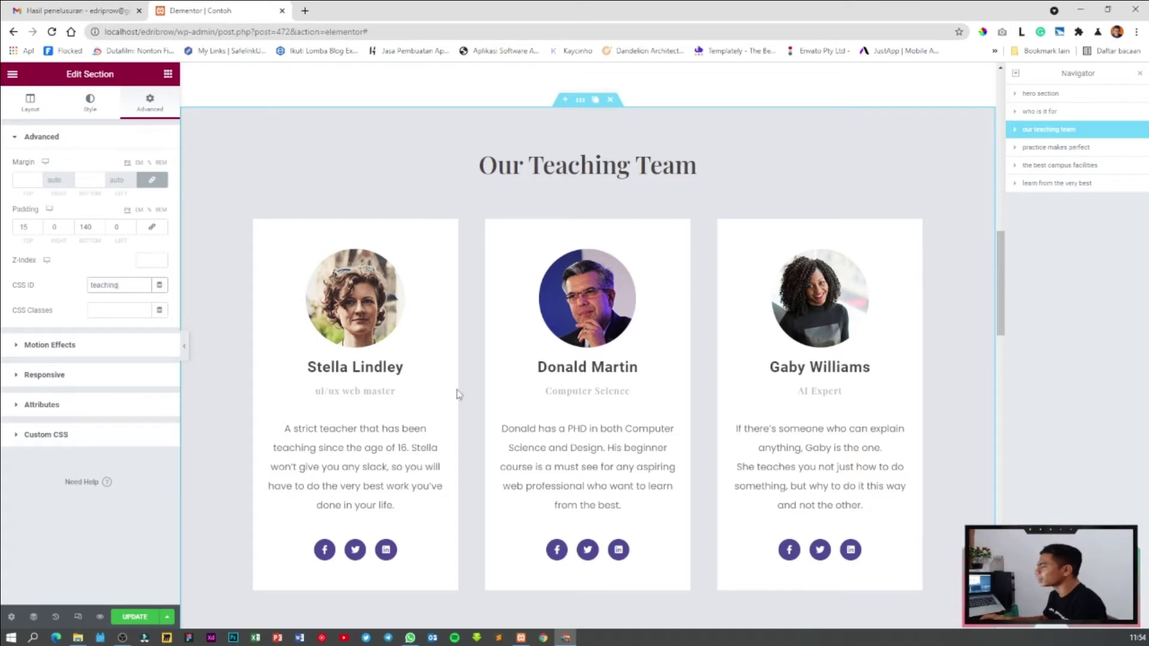
left_click(124, 617)
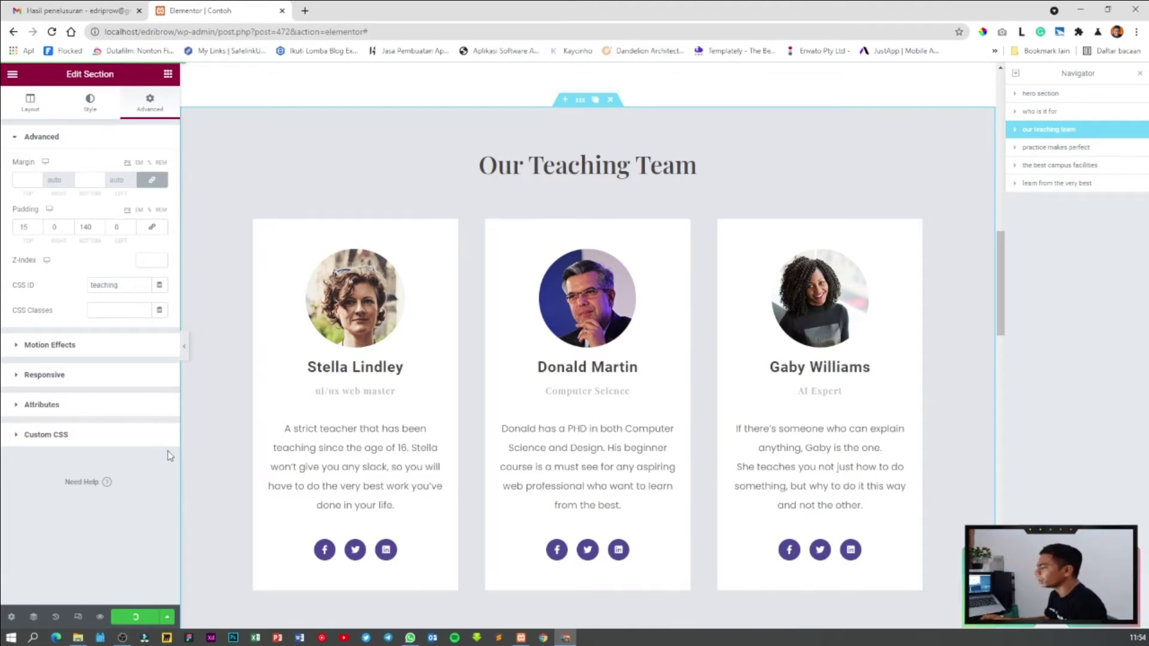
Step: Preview the page in a new browser tab and test the hero section's "our teaching team" button
mouse_move(411, 640)
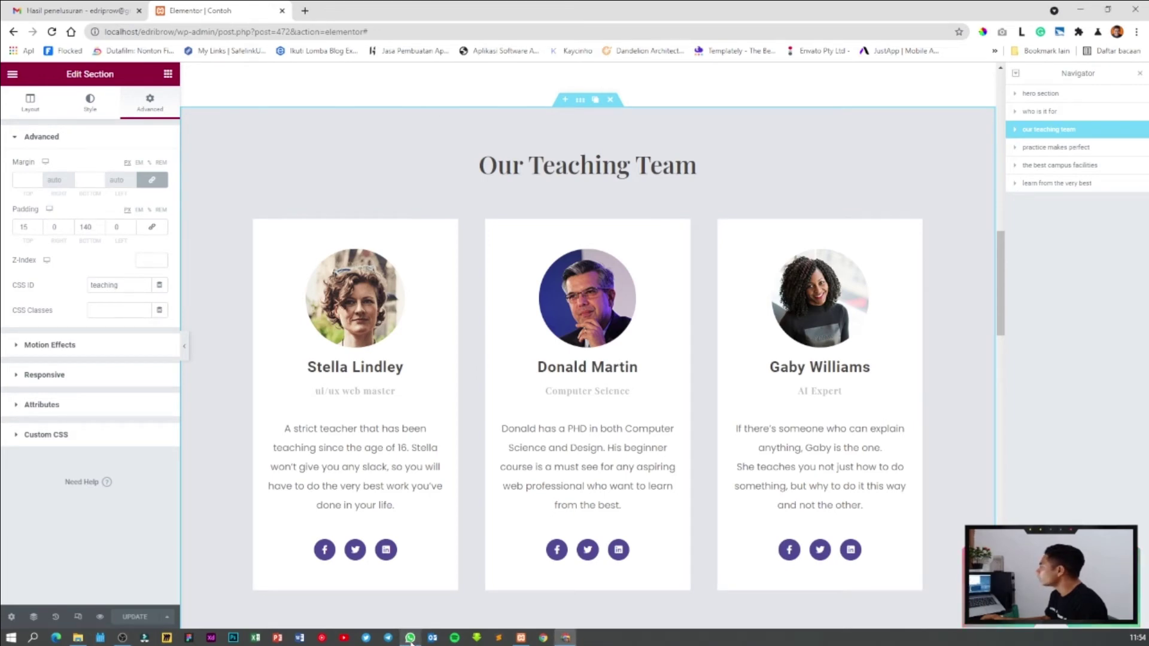
left_click(100, 617)
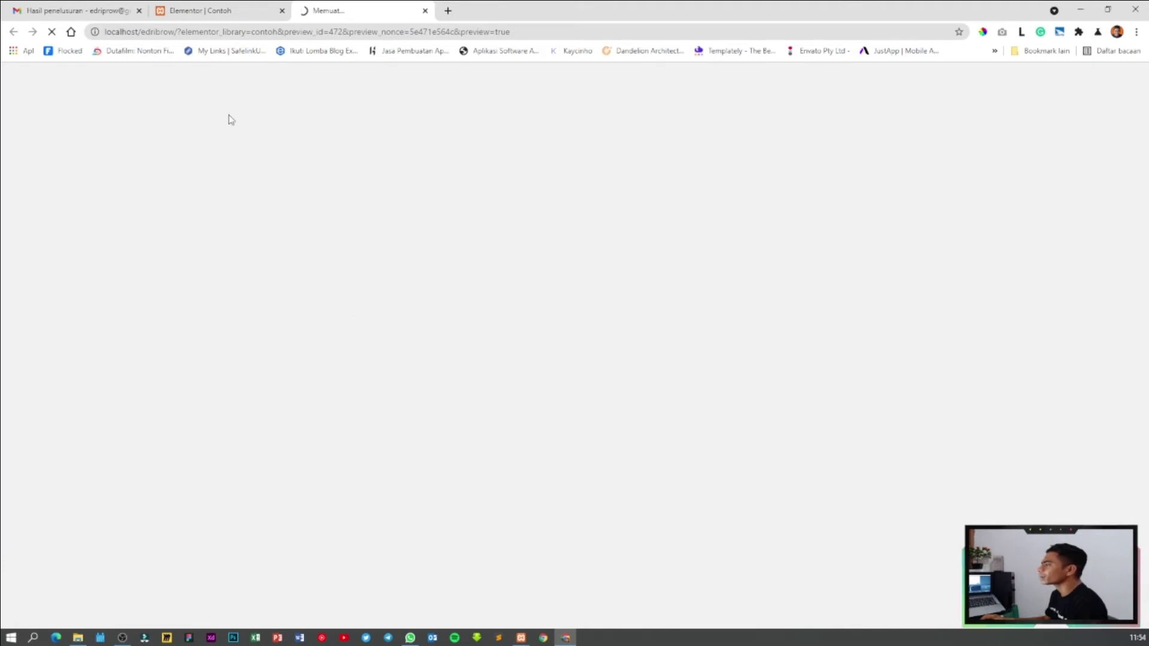
left_click(225, 15)
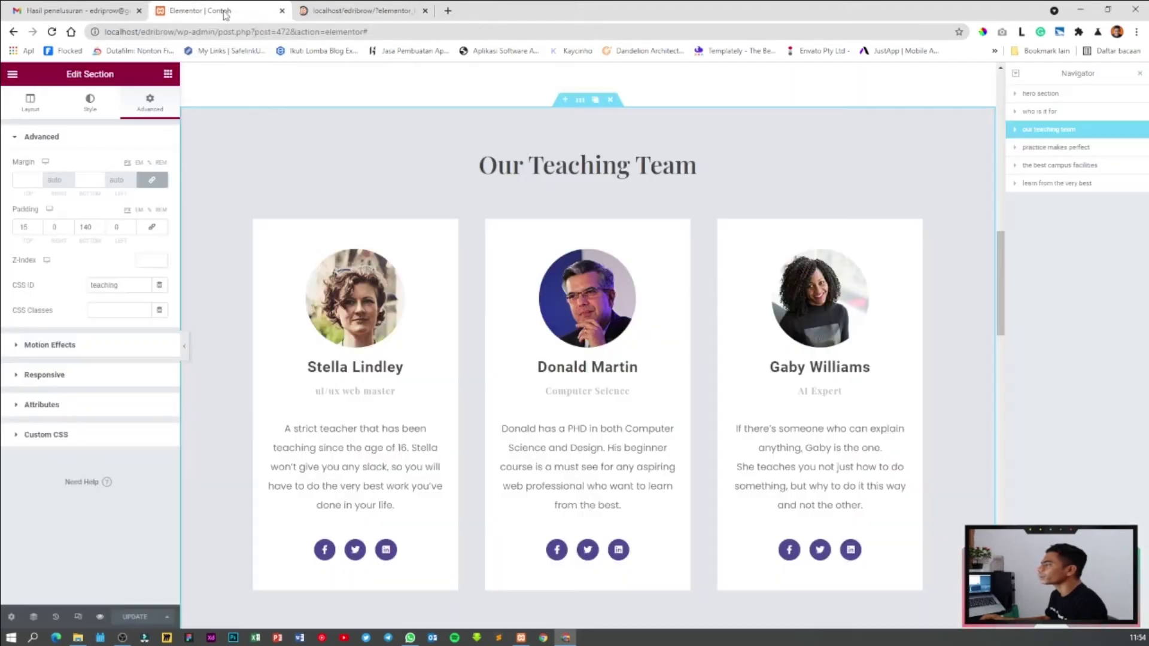
left_click(352, 13)
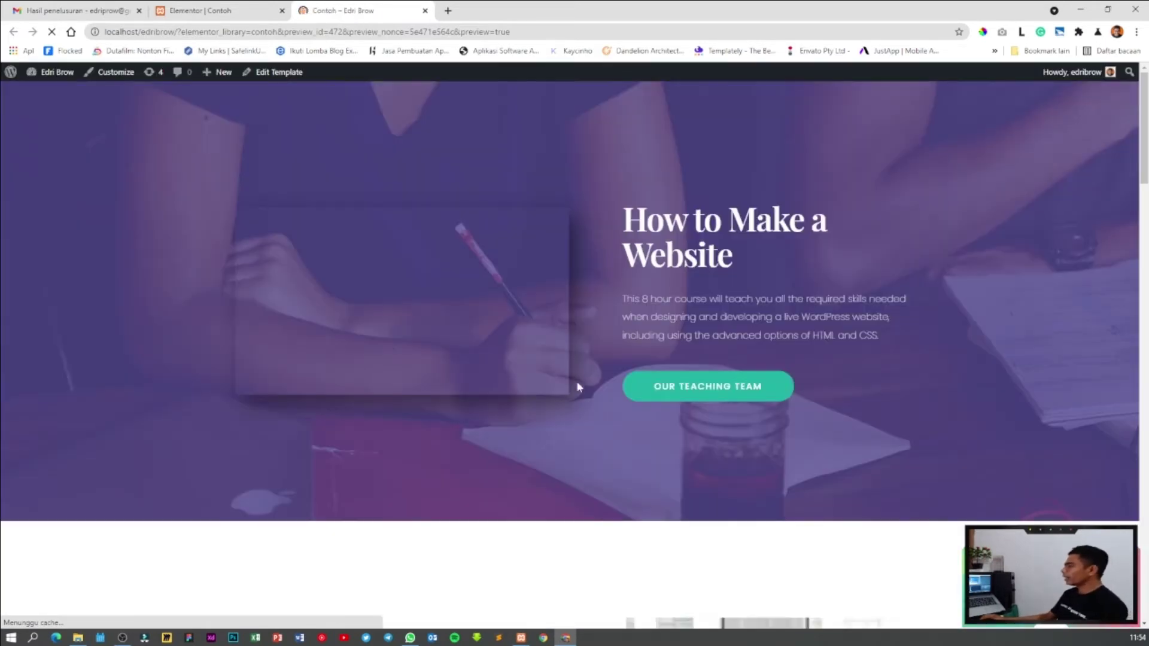
left_click(697, 395)
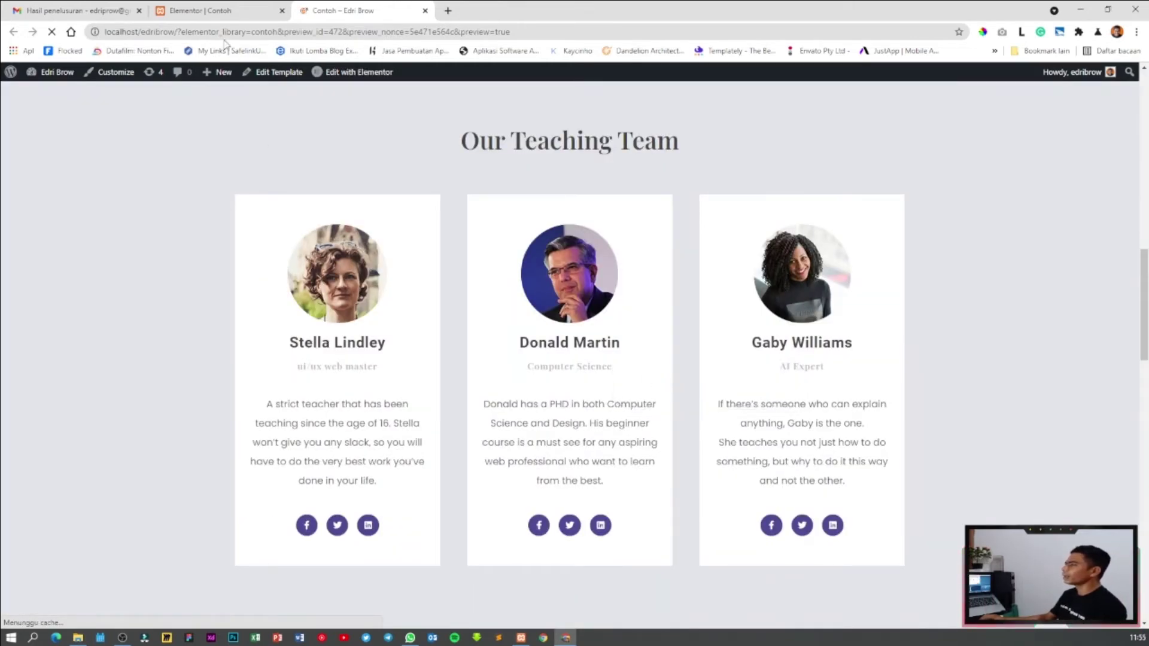
Step: Return to the editor and review the hero button's link and the our teaching team section's settings, including its CSS ID
left_click(209, 13)
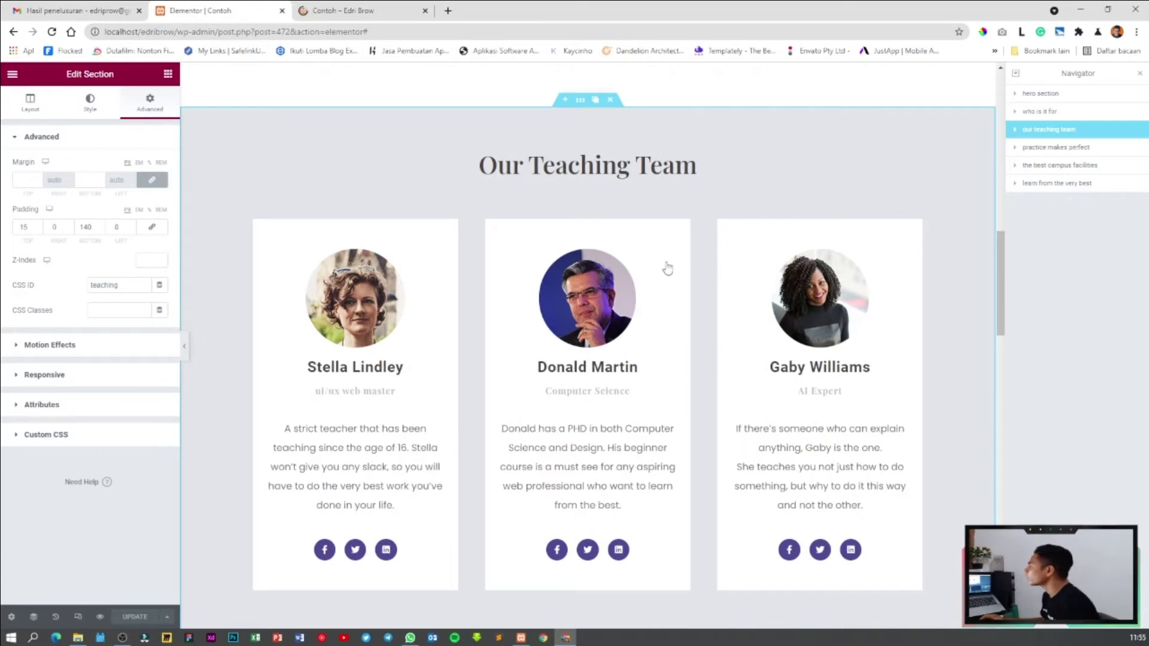
scroll(669, 258, "up", 10)
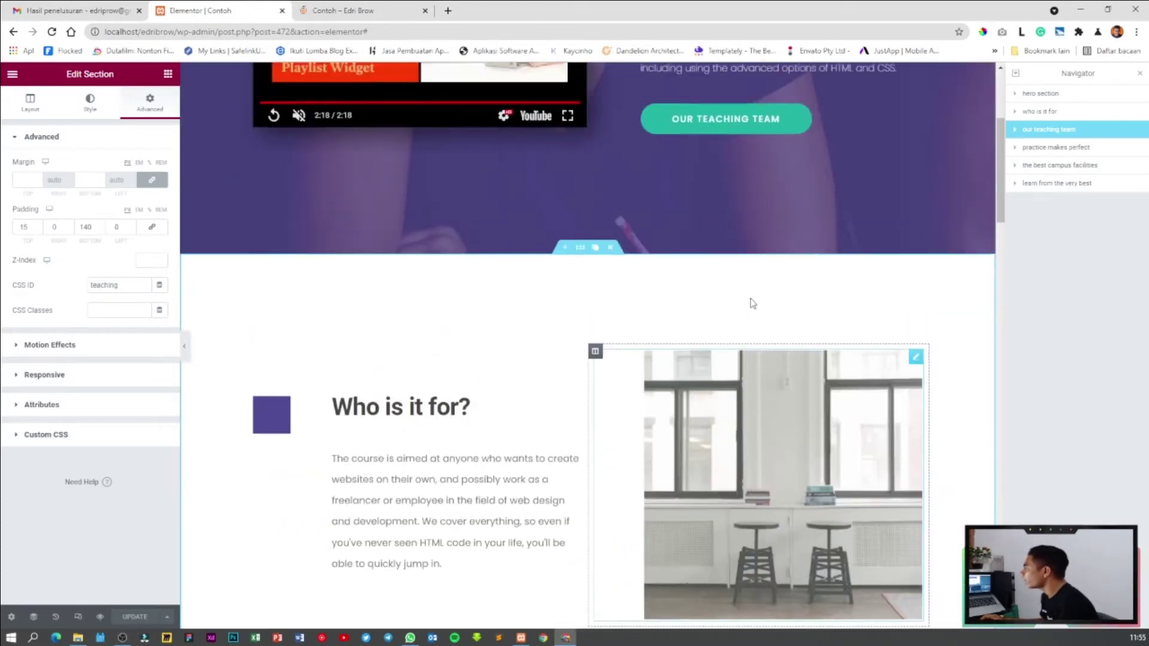
scroll(750, 303, "up", 2)
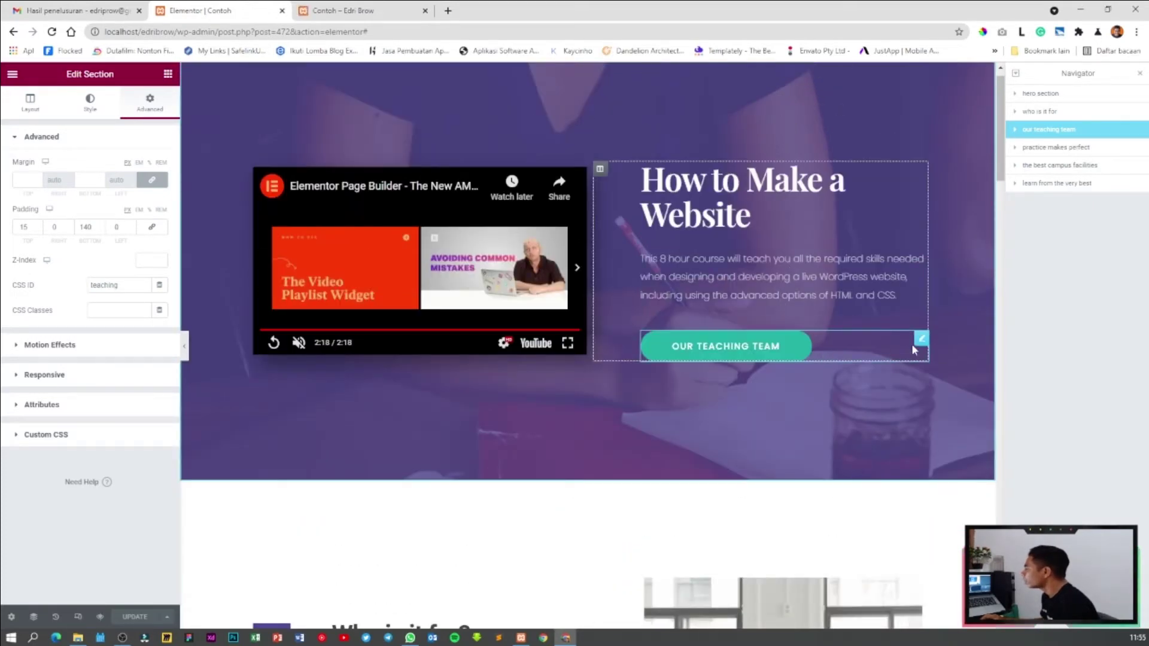
left_click(920, 340)
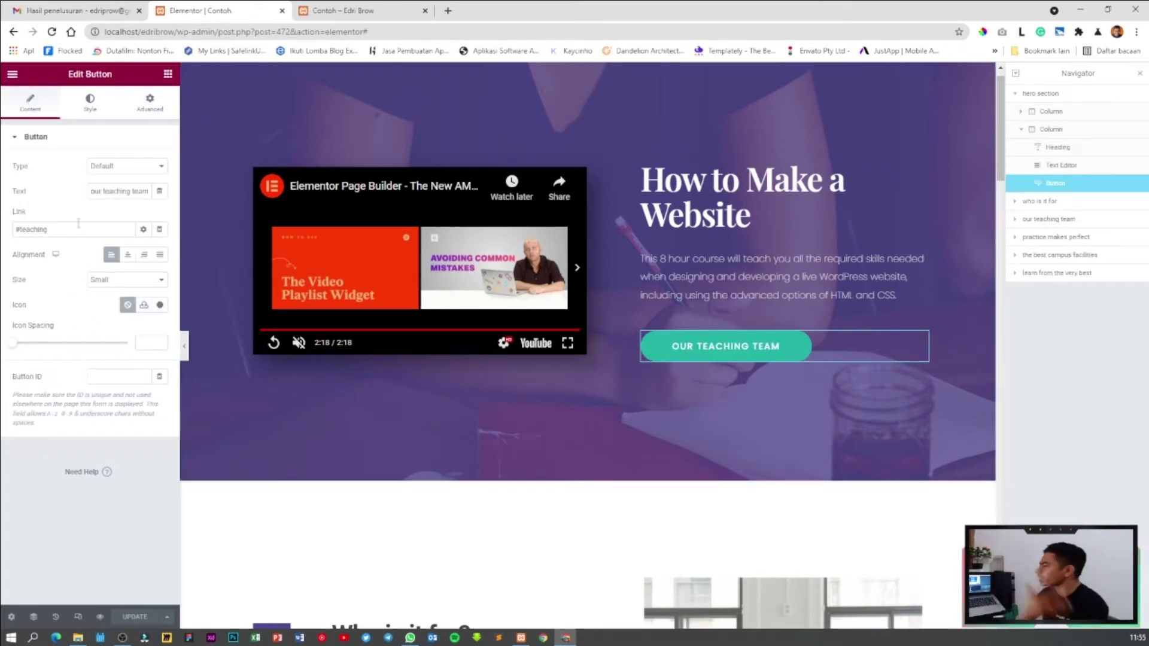
left_click_drag(85, 231, 36, 228)
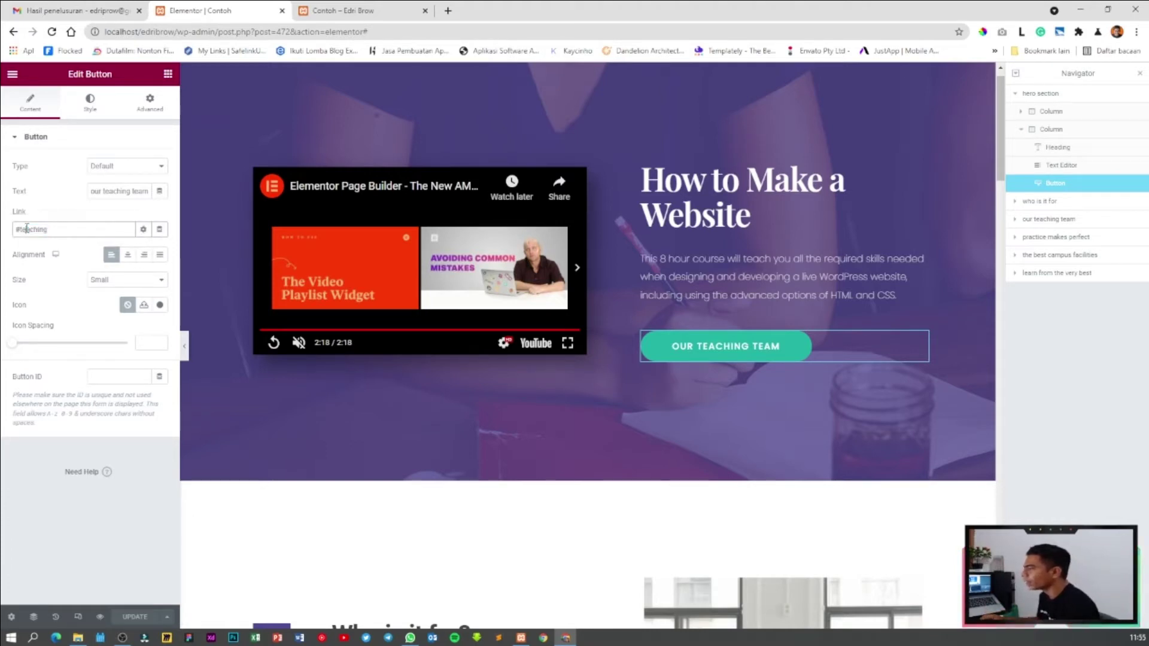
left_click(1062, 222)
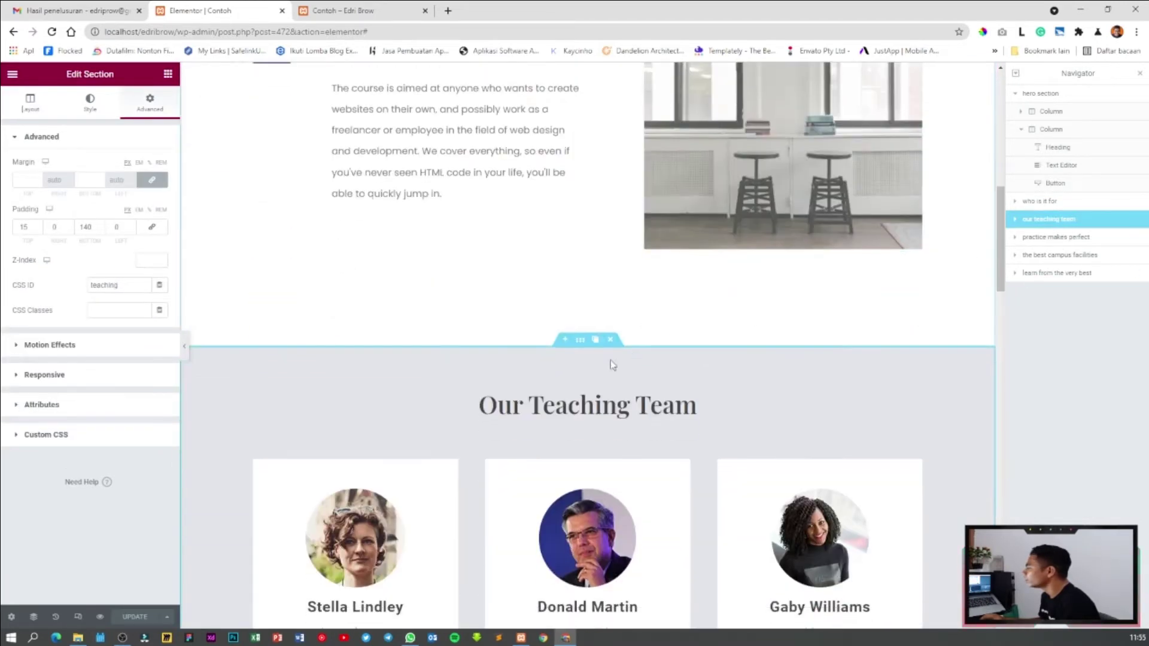
left_click(29, 107)
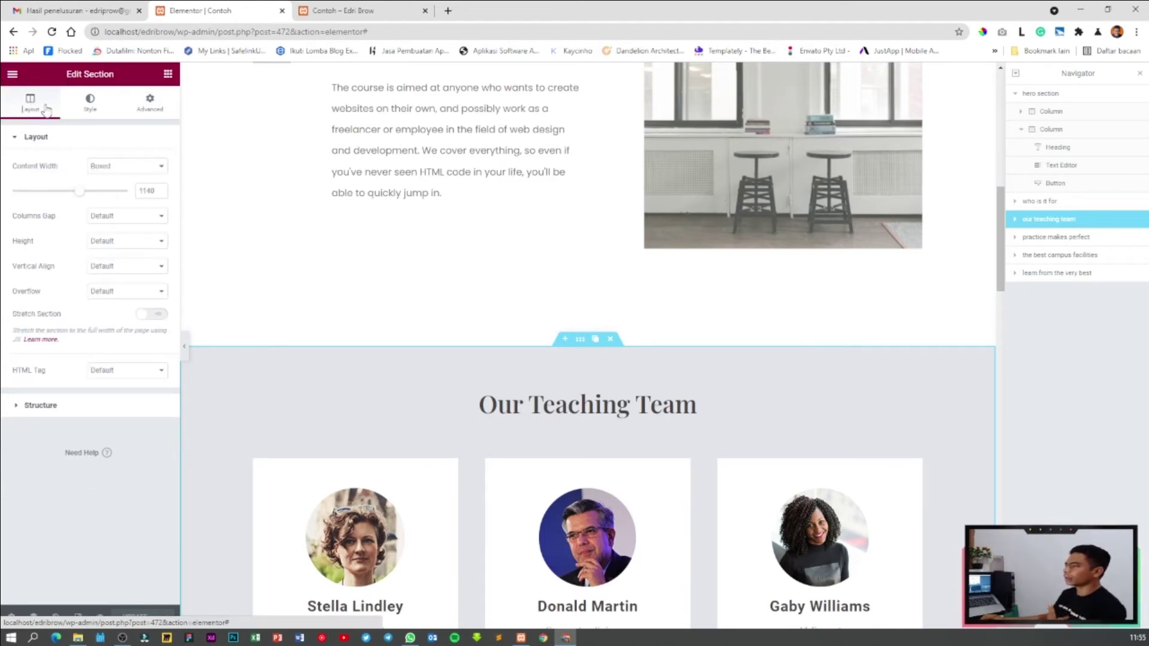
Step: Check the section's advanced settings, exit the Elementor editor to the dashboard, and close the page preview tab
left_click(150, 109)
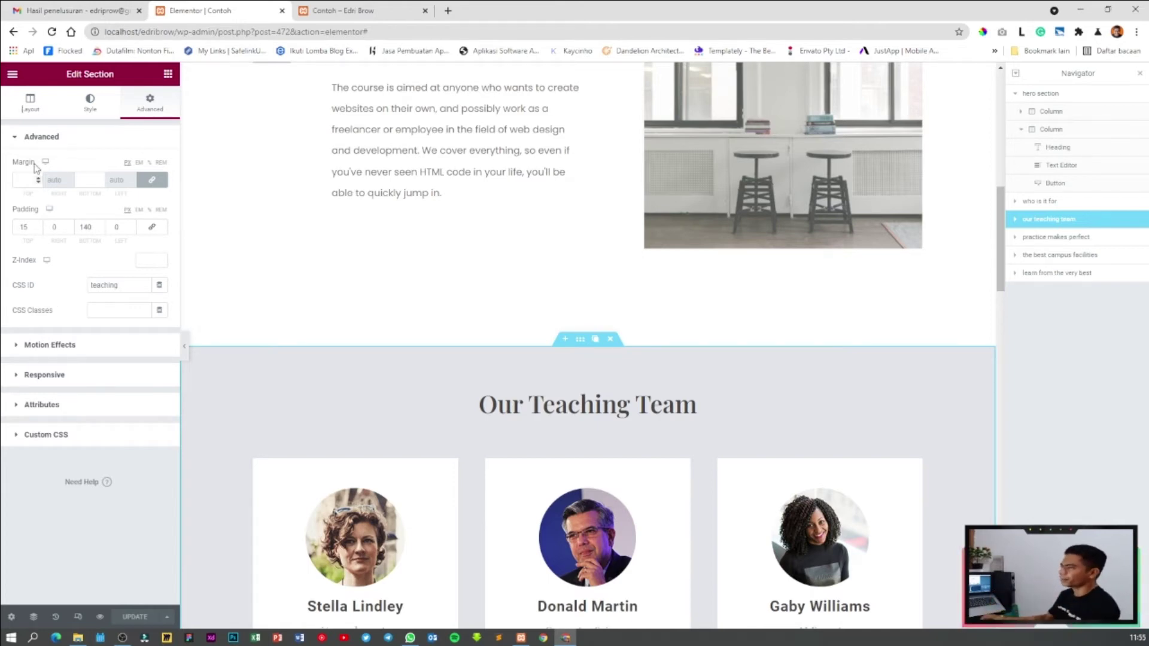
left_click(12, 74)
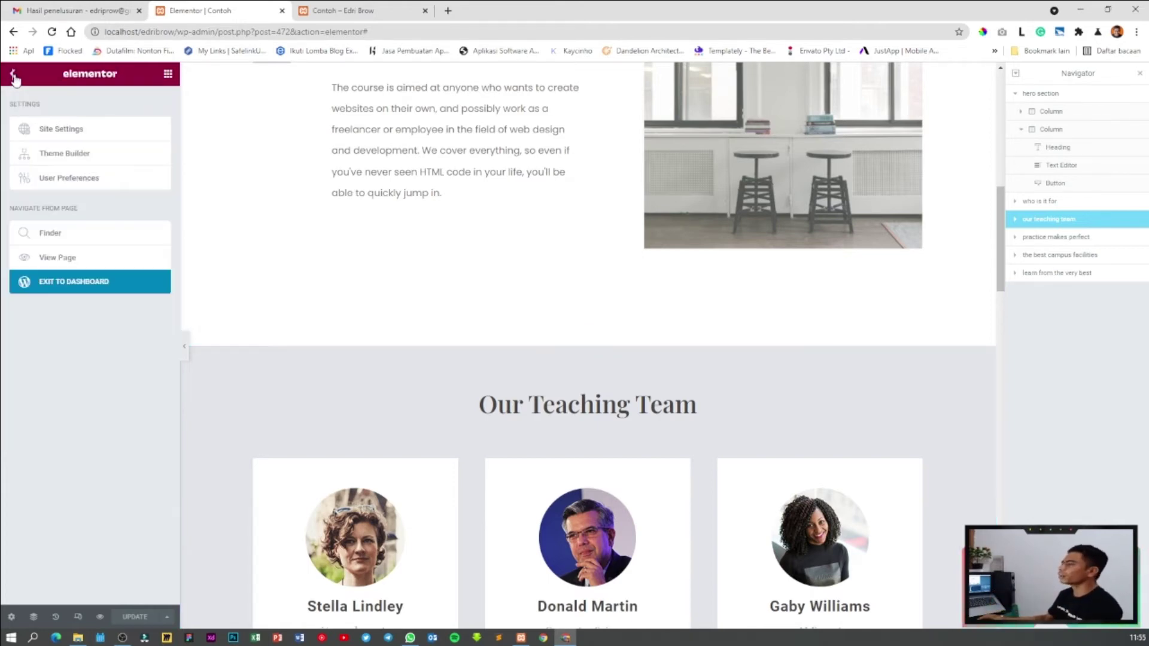
left_click(86, 290)
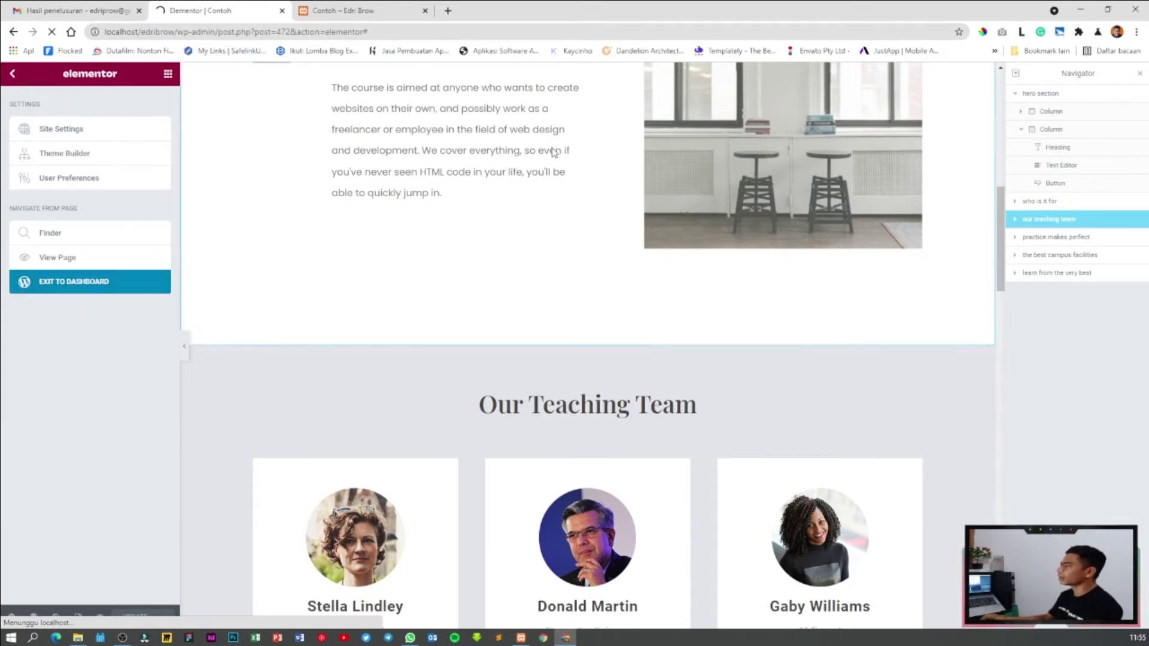
left_click(426, 11)
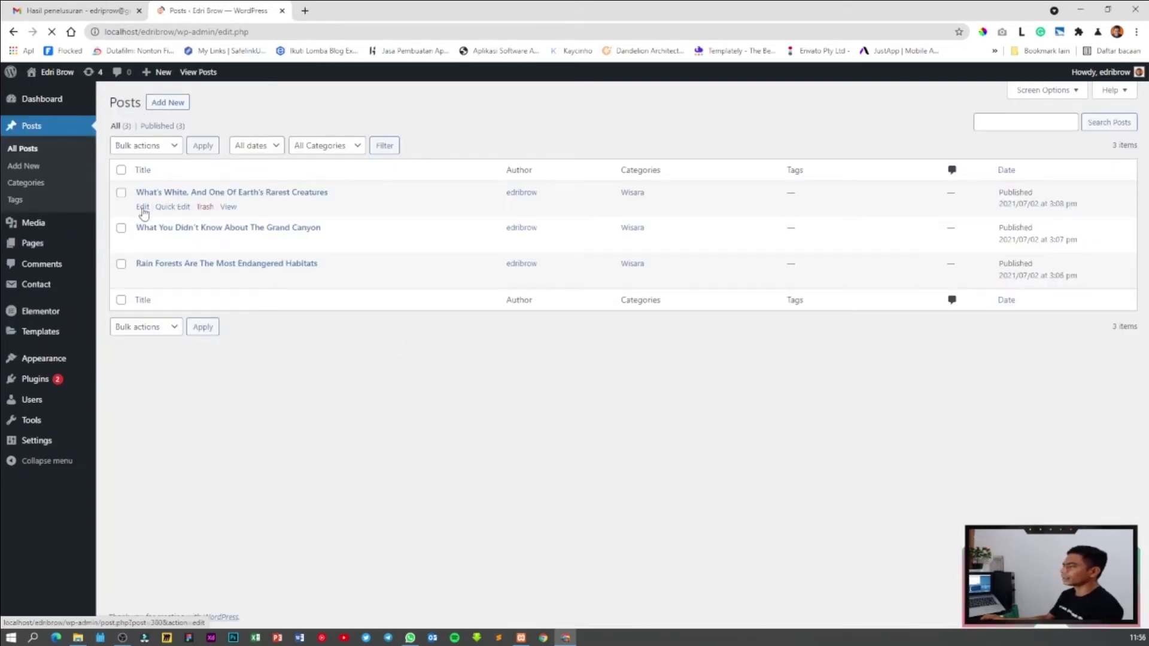
Step: Open the post "What's White, And One Of Earth's Rarest Creatures" for editing and get past the block editor welcome guide
left_click(143, 208)
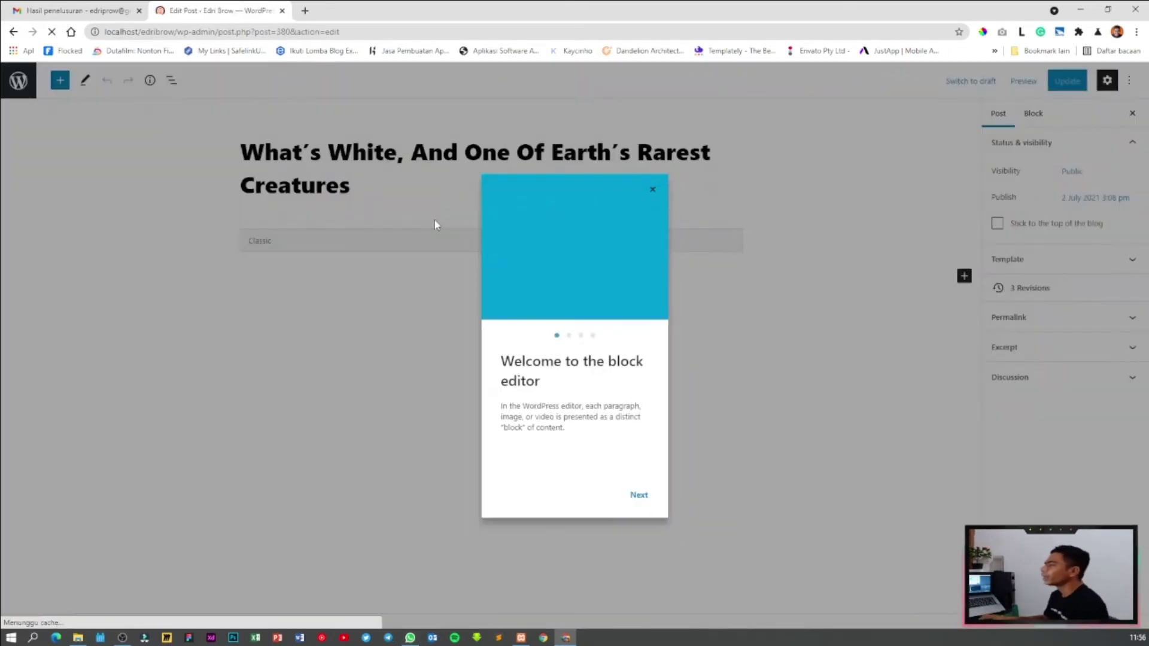
left_click(639, 495)
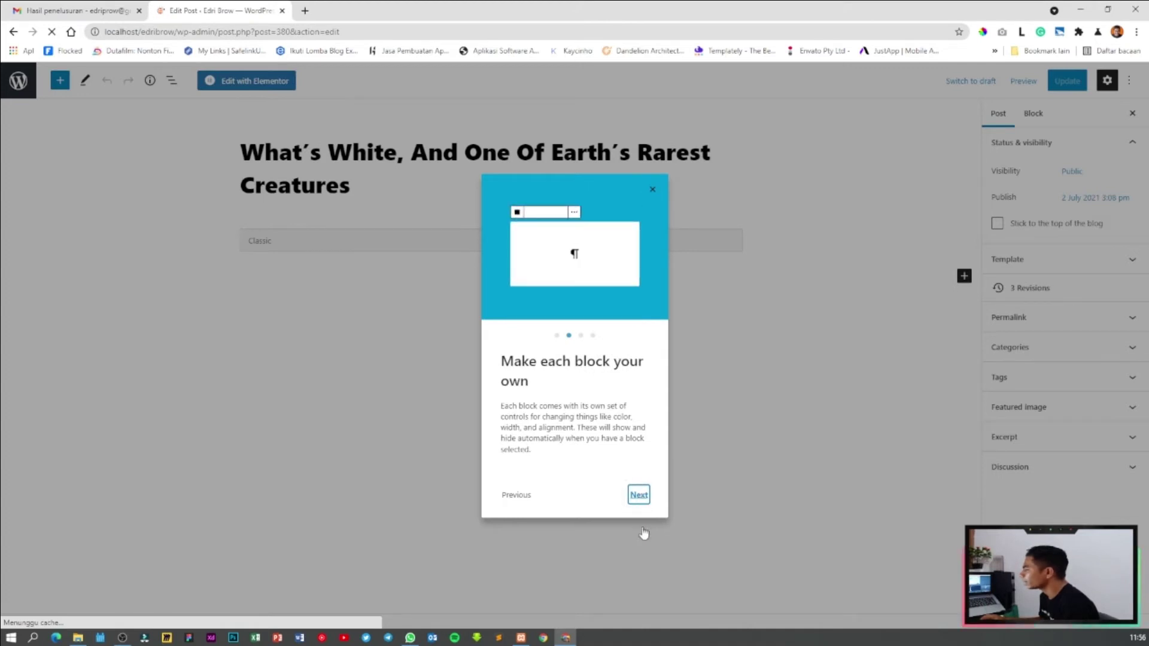
left_click(638, 493)
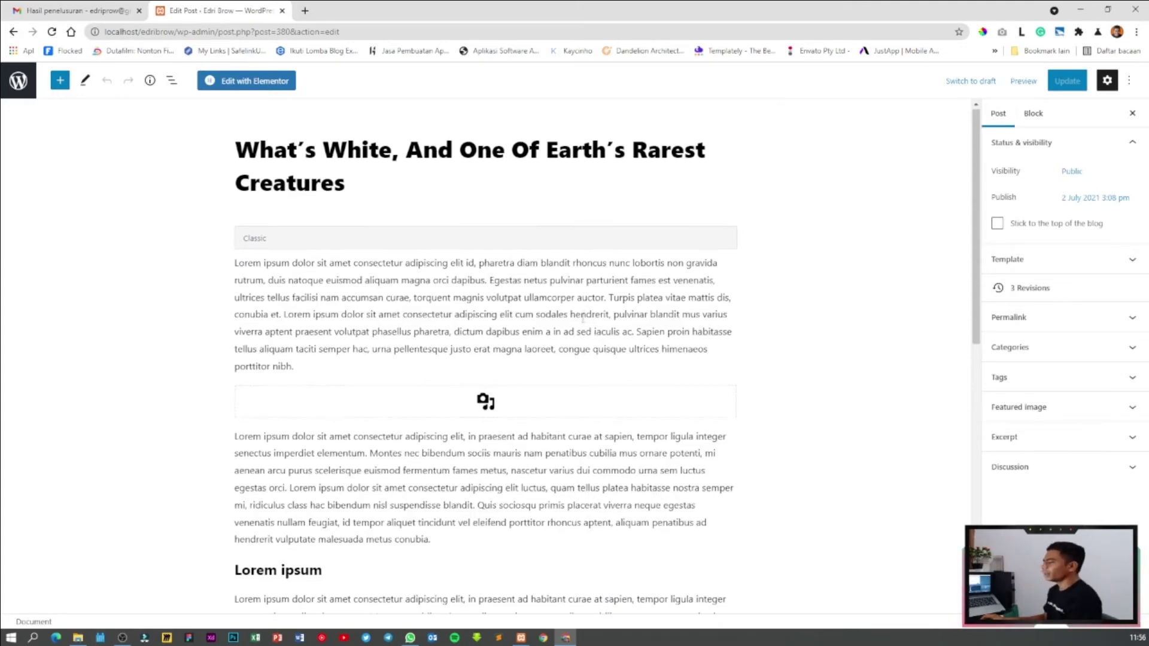
Step: Replace the "Lorem ipsum" heading just above the embedded video with "Judul 1"
scroll(582, 317, "down", 4)
scroll(564, 329, "down", 4)
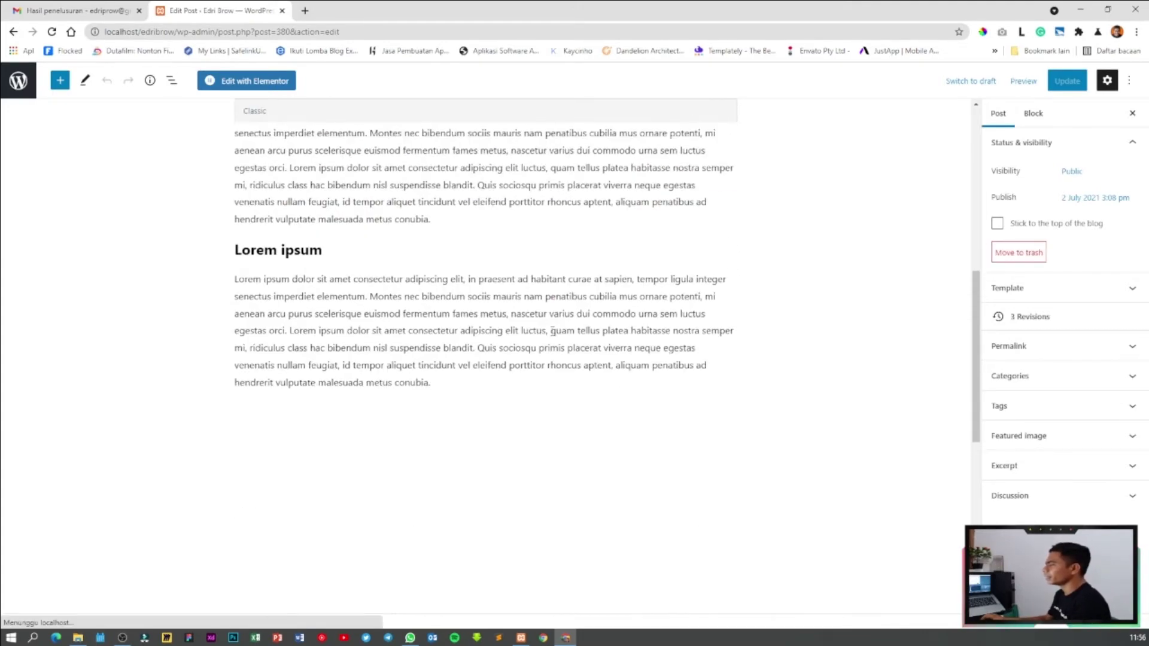
scroll(552, 330, "up", 8)
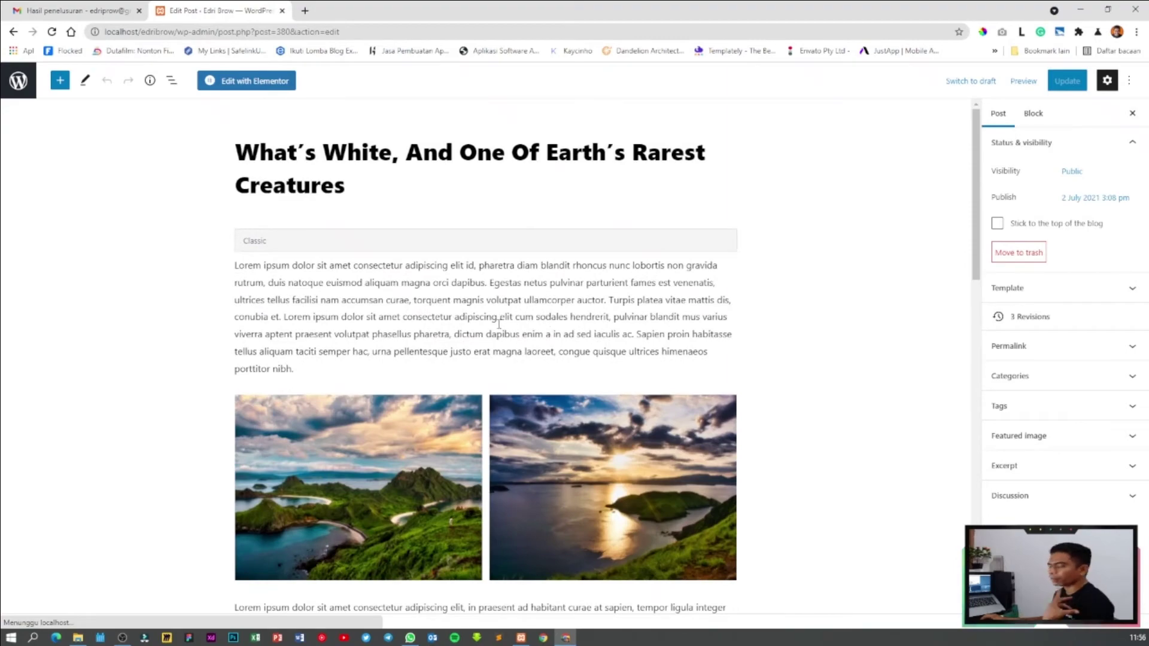
scroll(499, 323, "down", 8)
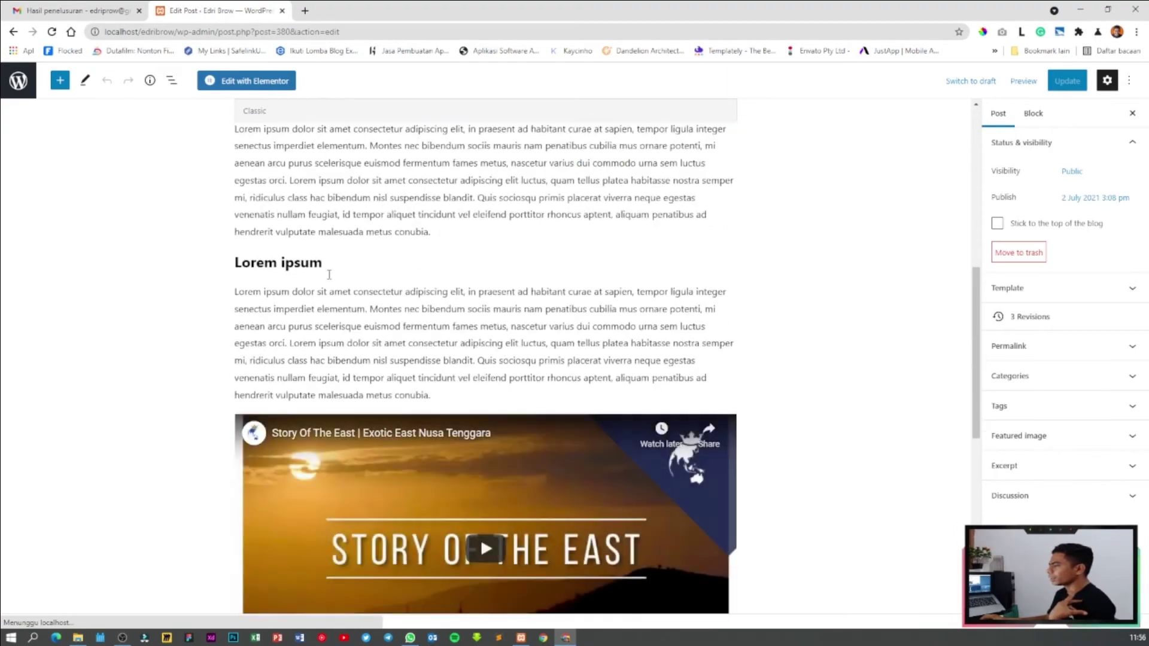
triple_click(295, 262)
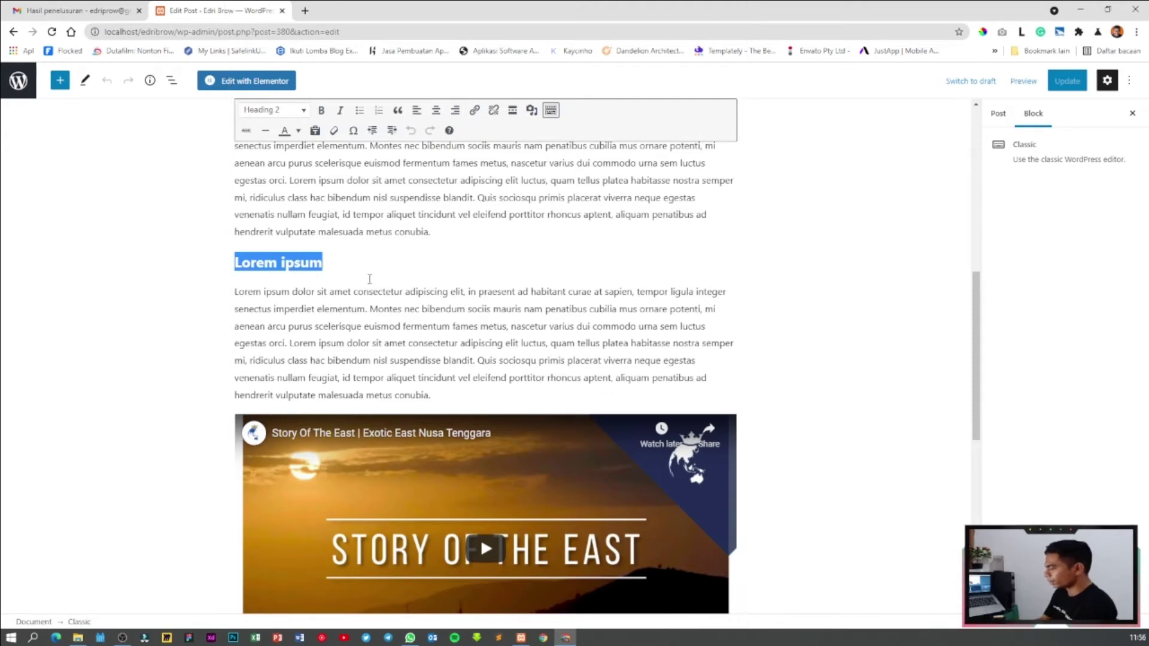
type("Judul 1")
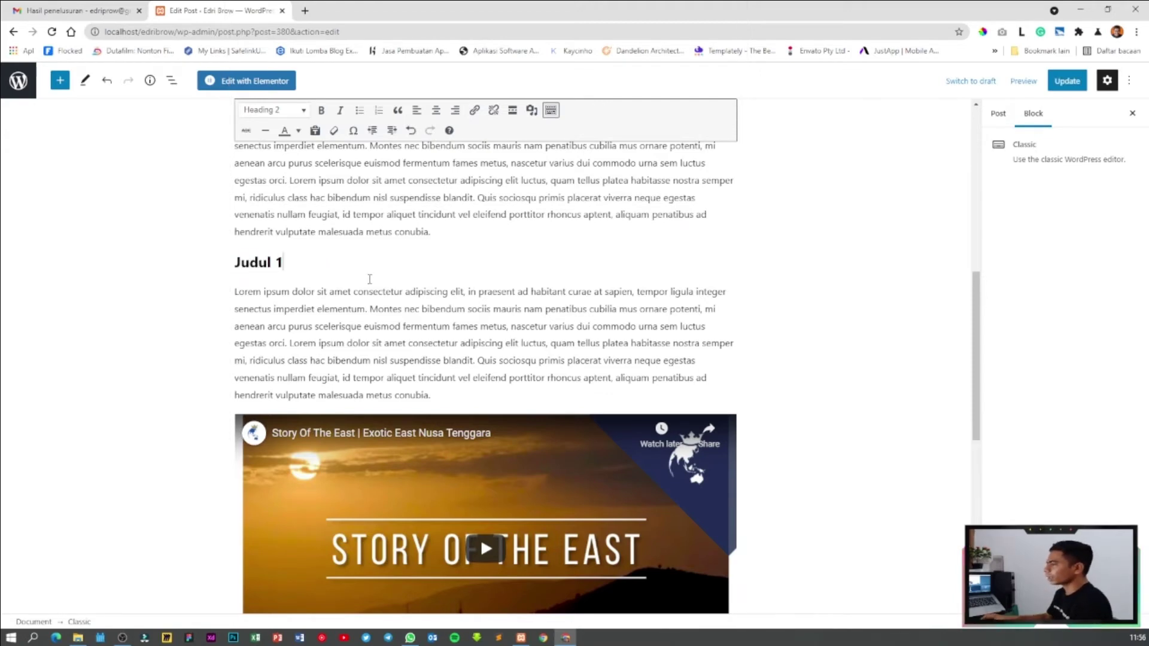
Step: Replace the "Lorem ipsum" heading below the embedded video with "Judul 2"
scroll(397, 279, "down", 7)
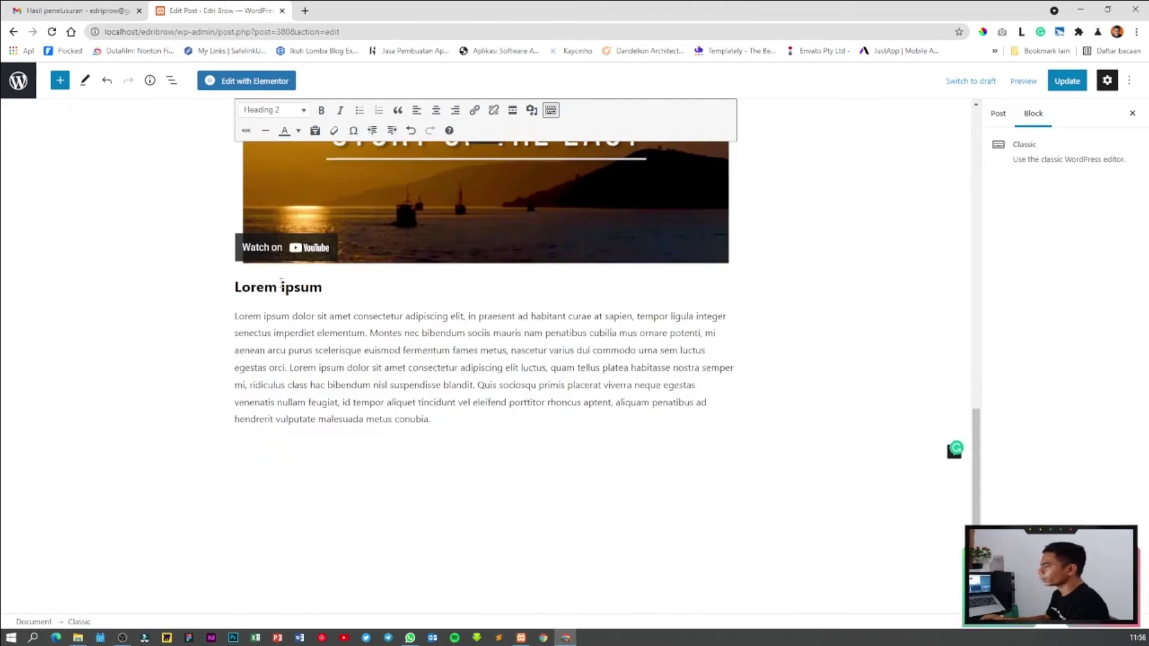
triple_click(283, 287)
type("Judu")
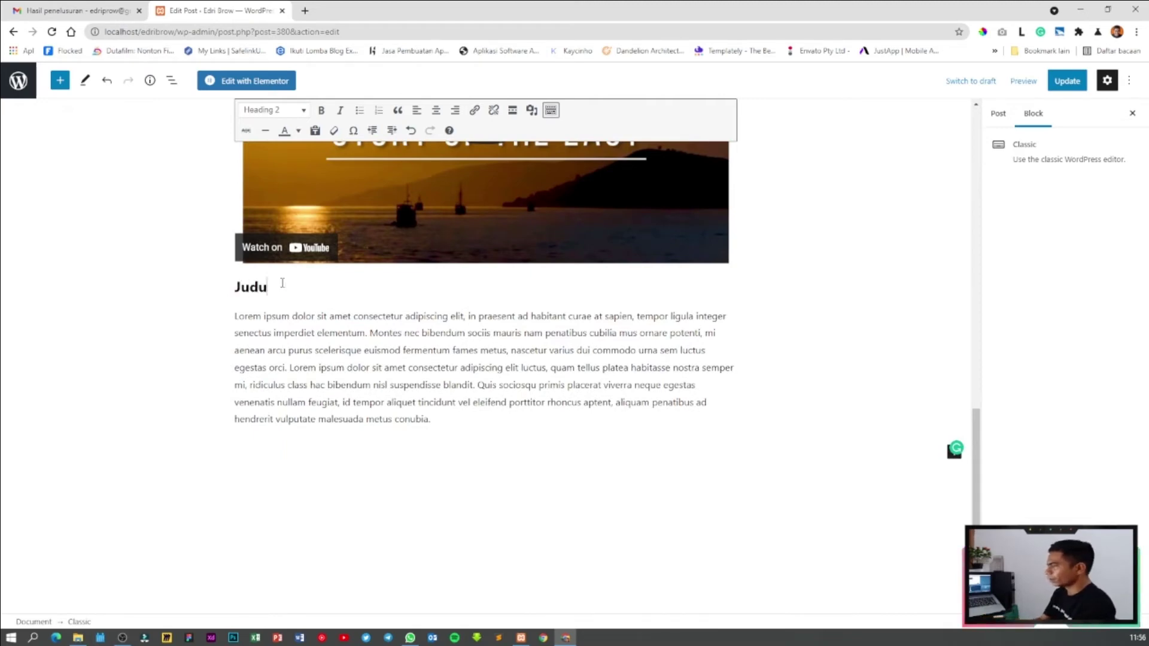
type("l 2")
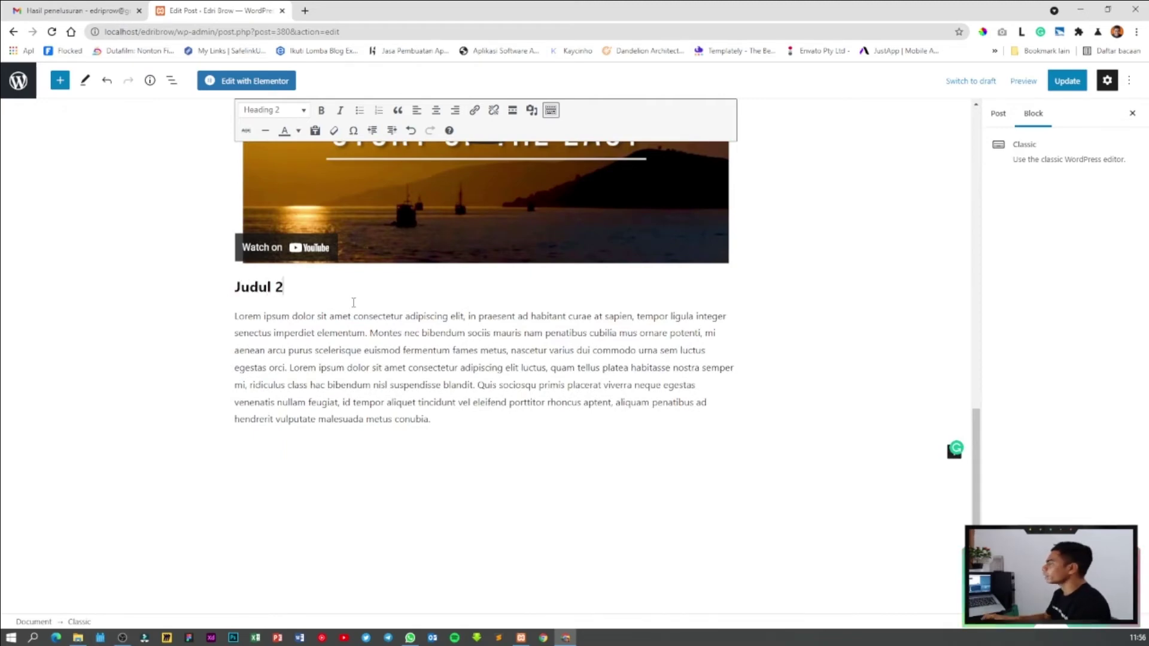
Step: Below the post's opening paragraph, add the line "Daftar Isi" followed by separate lines "Judul 1" and "Judul 2"
scroll(589, 383, "up", 10)
scroll(587, 375, "up", 3)
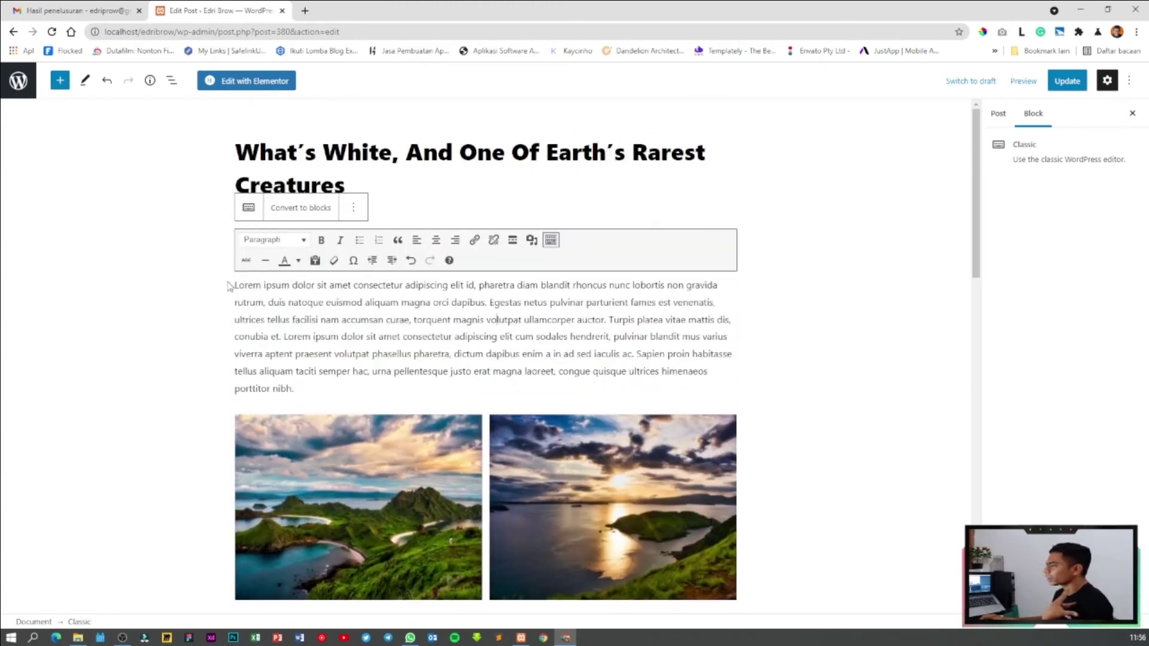
left_click_drag(234, 286, 333, 357)
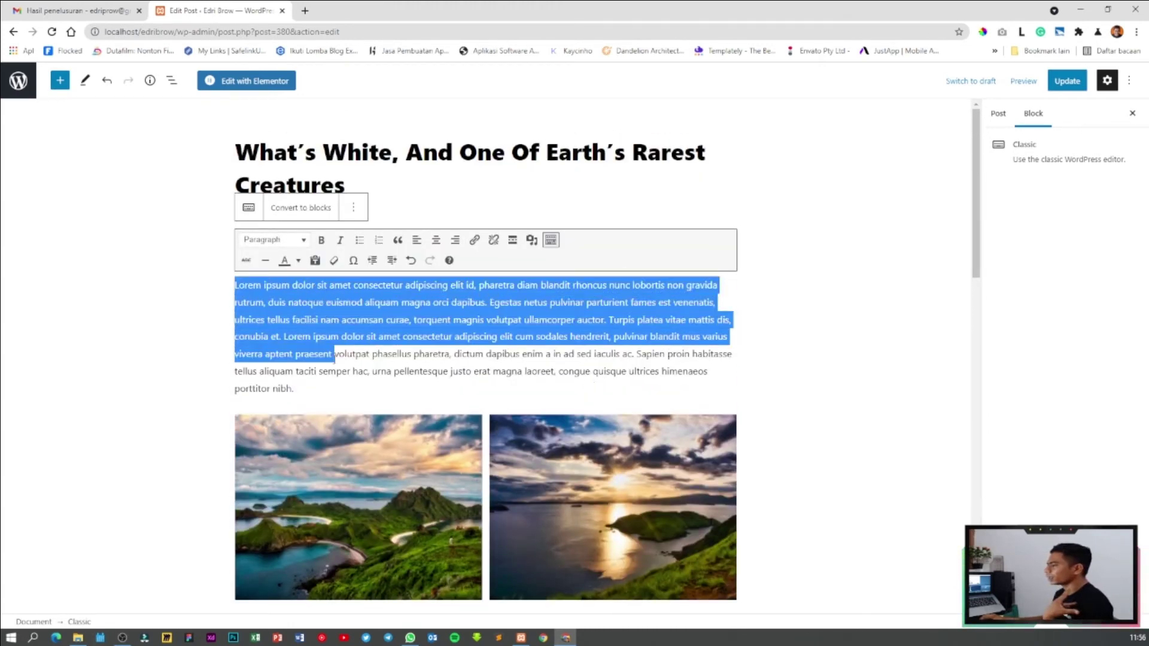
left_click(698, 347)
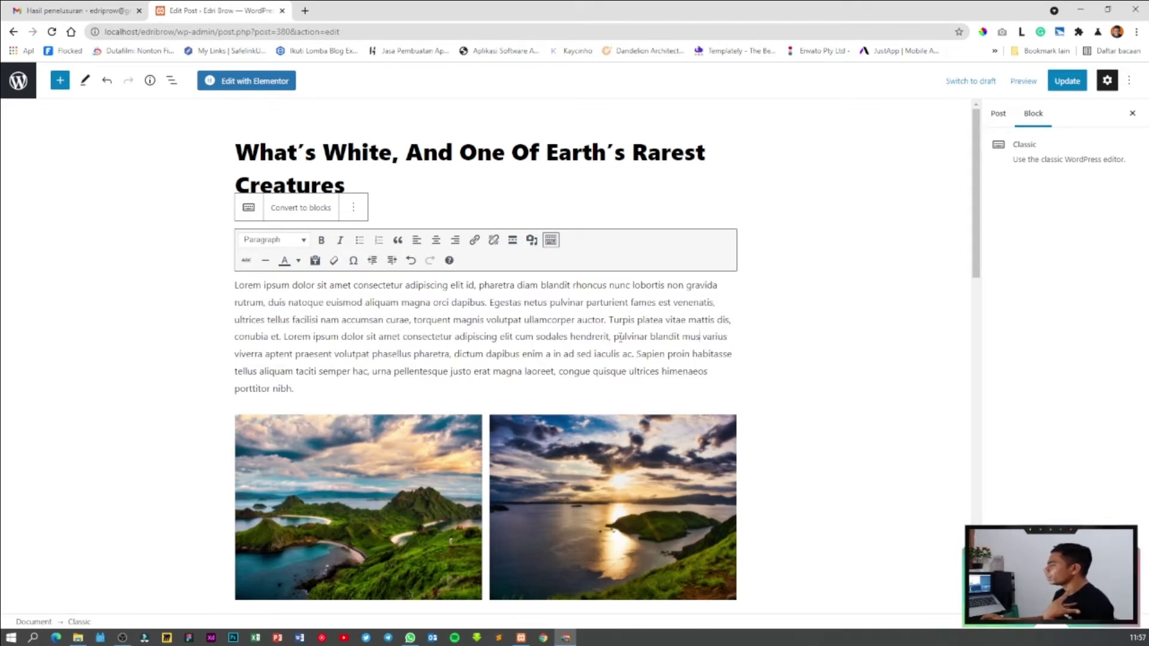
left_click(336, 392)
key("Return")
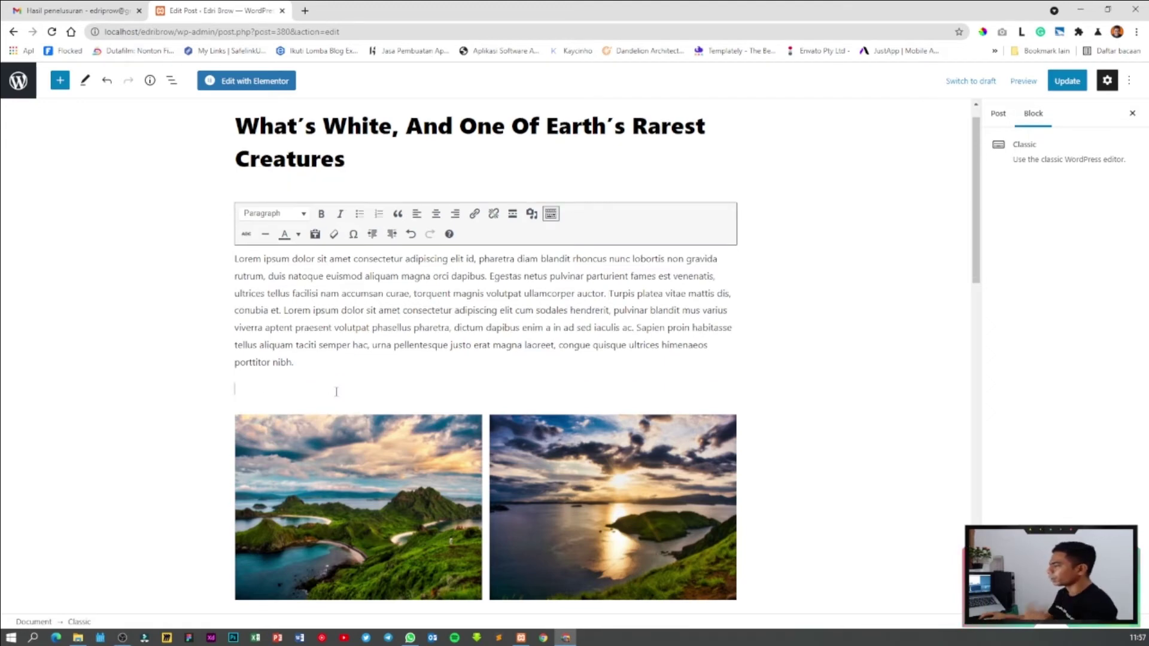
type("Daftar Isi")
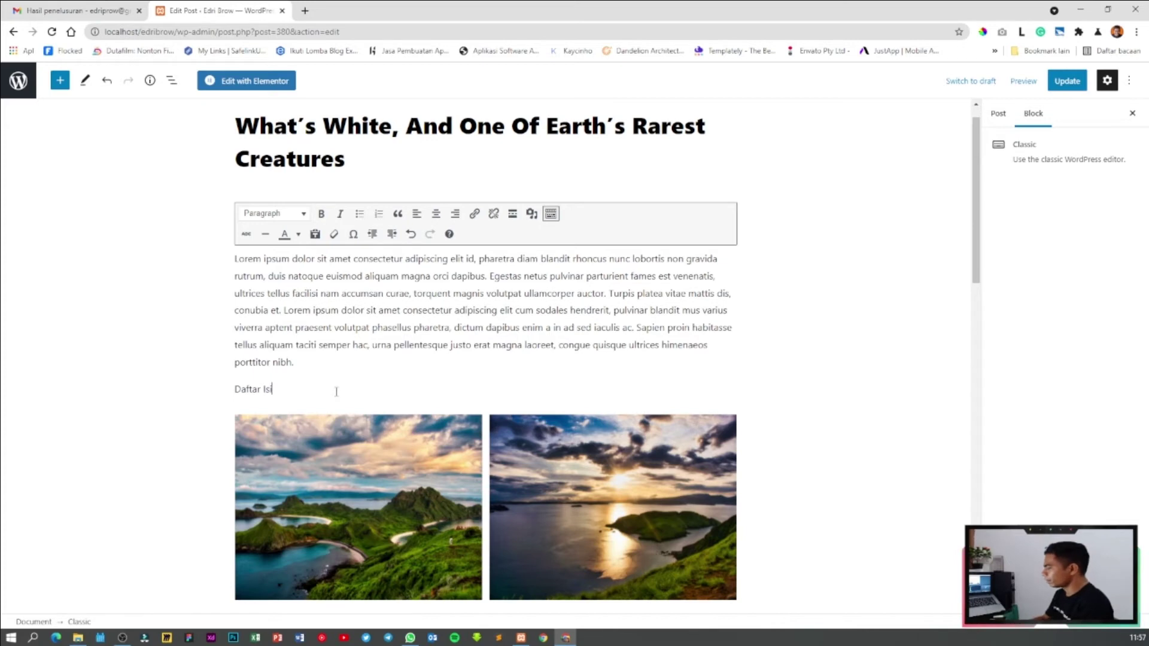
key("Return")
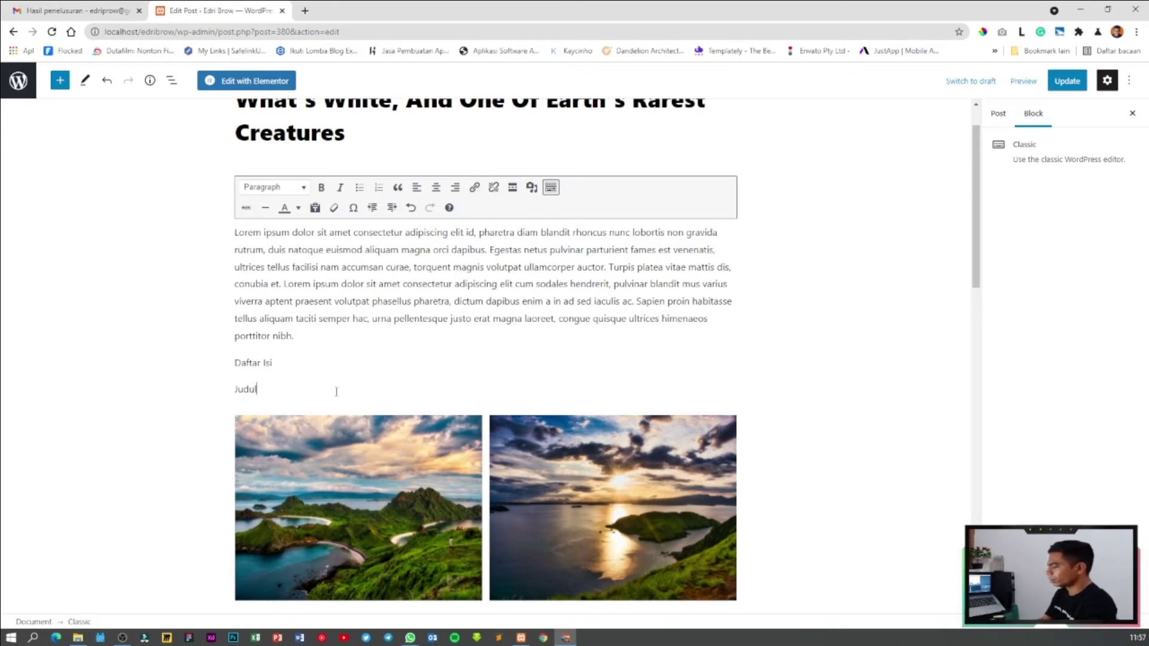
key("Return")
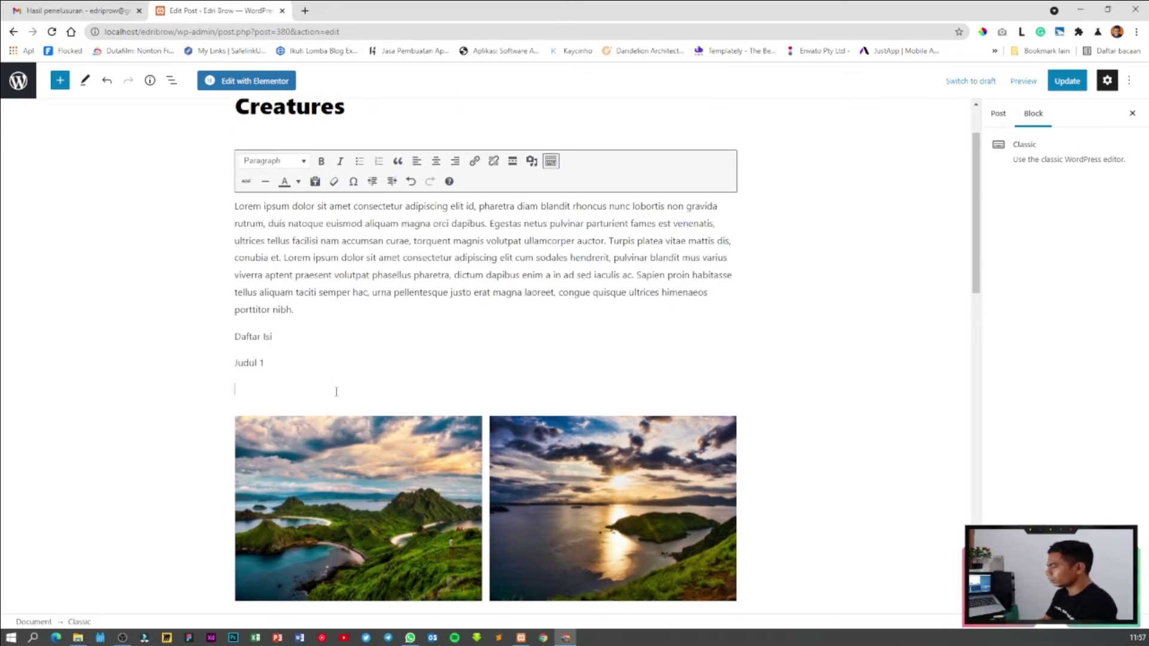
type("Judul 2")
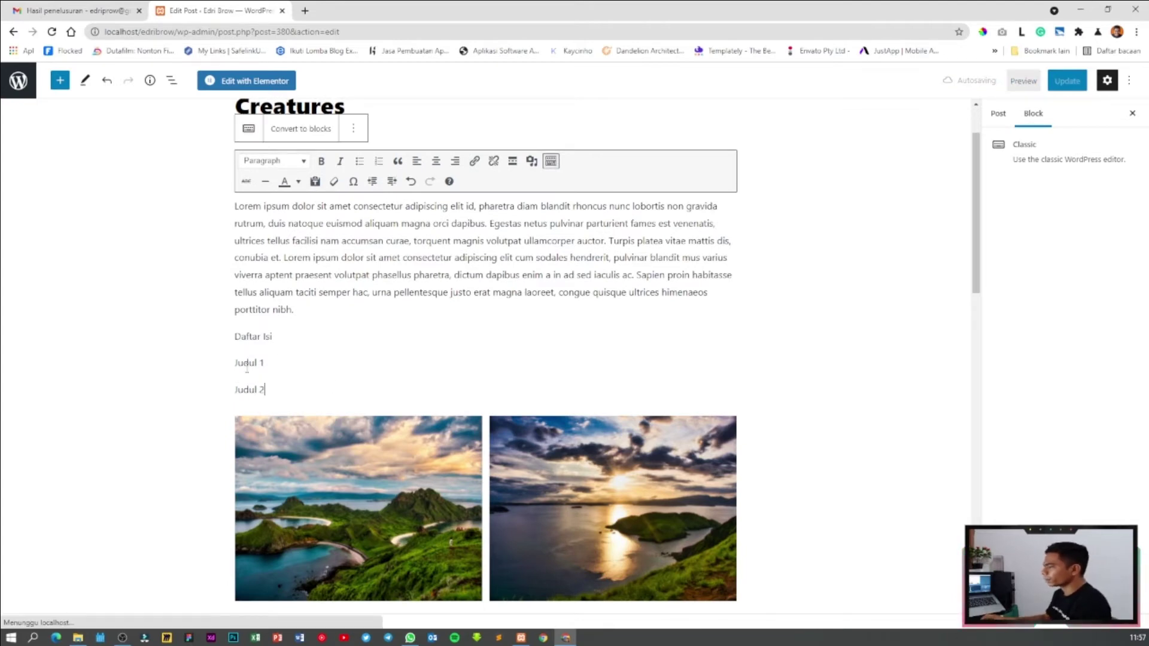
Step: Format the "Judul 1" and "Judul 2" lines under "Daftar Isi" as a numbered list
left_click(378, 161)
left_click(264, 390)
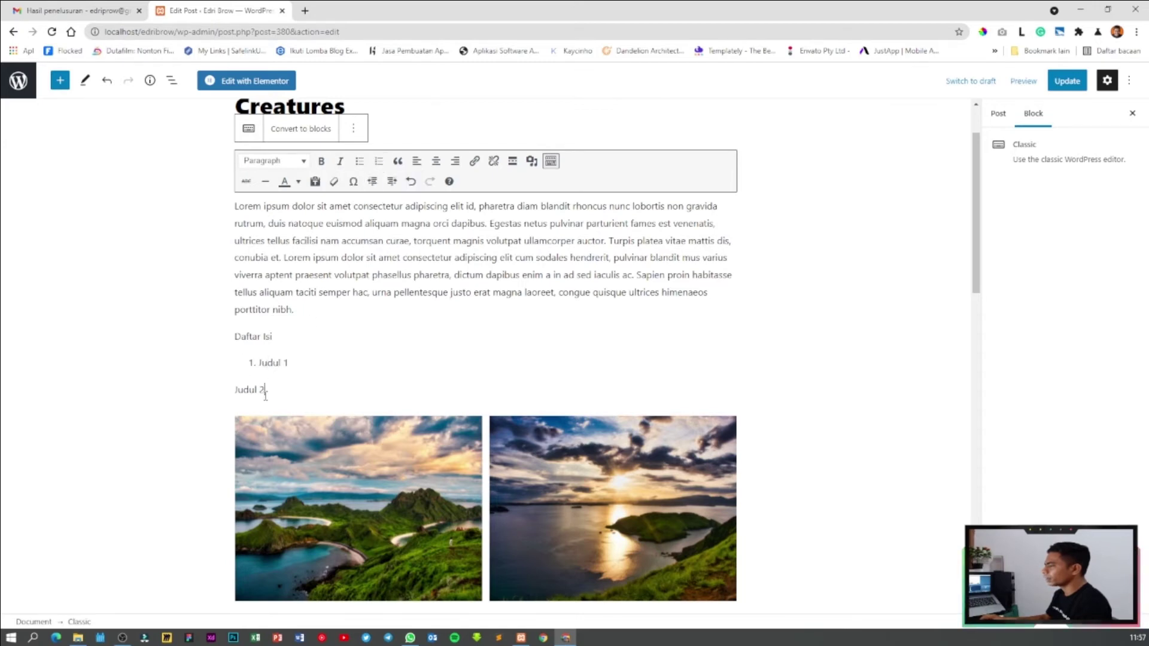
left_click(378, 161)
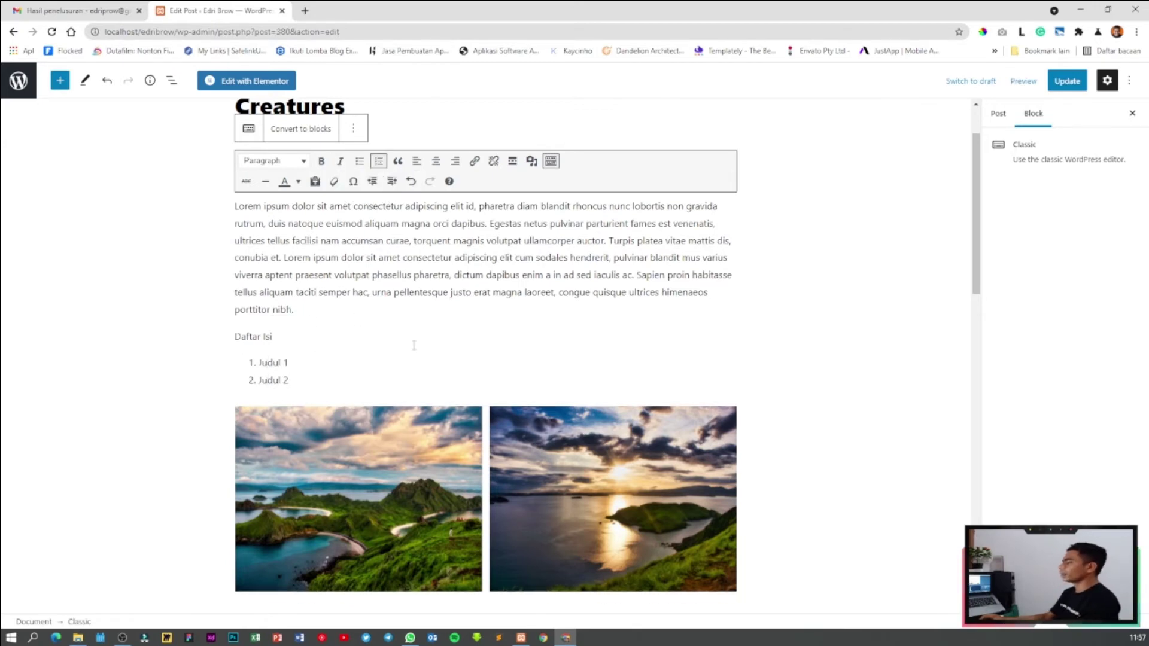
Step: Review the "Daftar Isi" list against the matching Judul 1 and Judul 2 headings further down the post
scroll(462, 339, "up", 1)
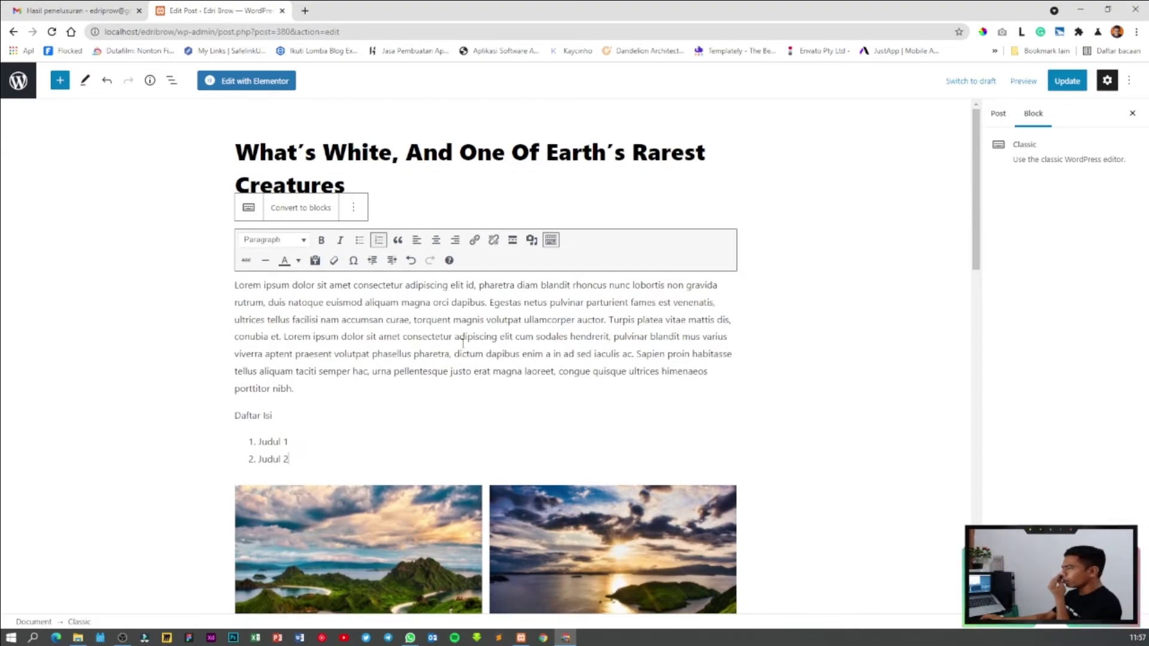
scroll(462, 343, "down", 7)
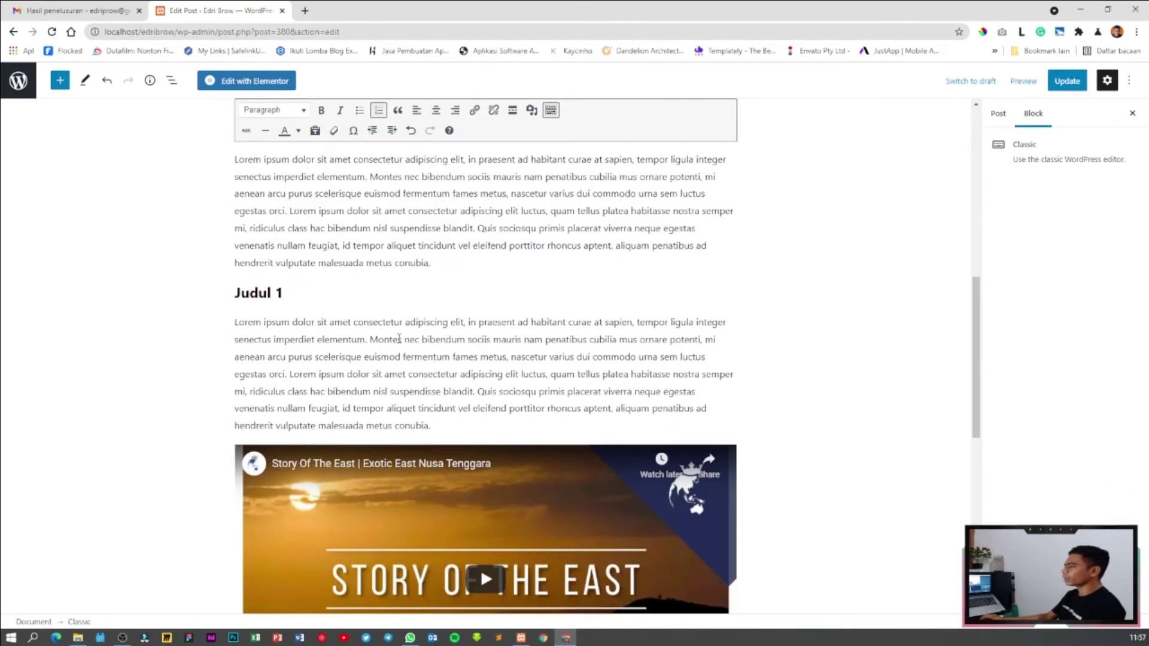
scroll(399, 339, "up", 6)
scroll(400, 339, "down", 5)
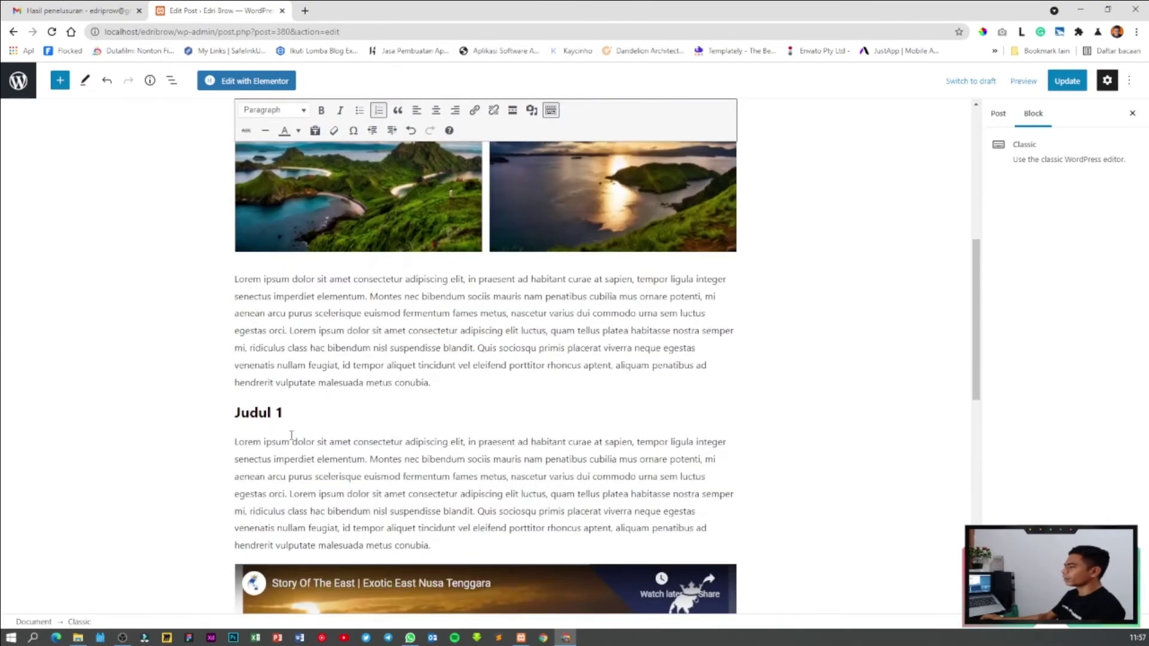
scroll(291, 435, "down", 8)
scroll(315, 328, "up", 9)
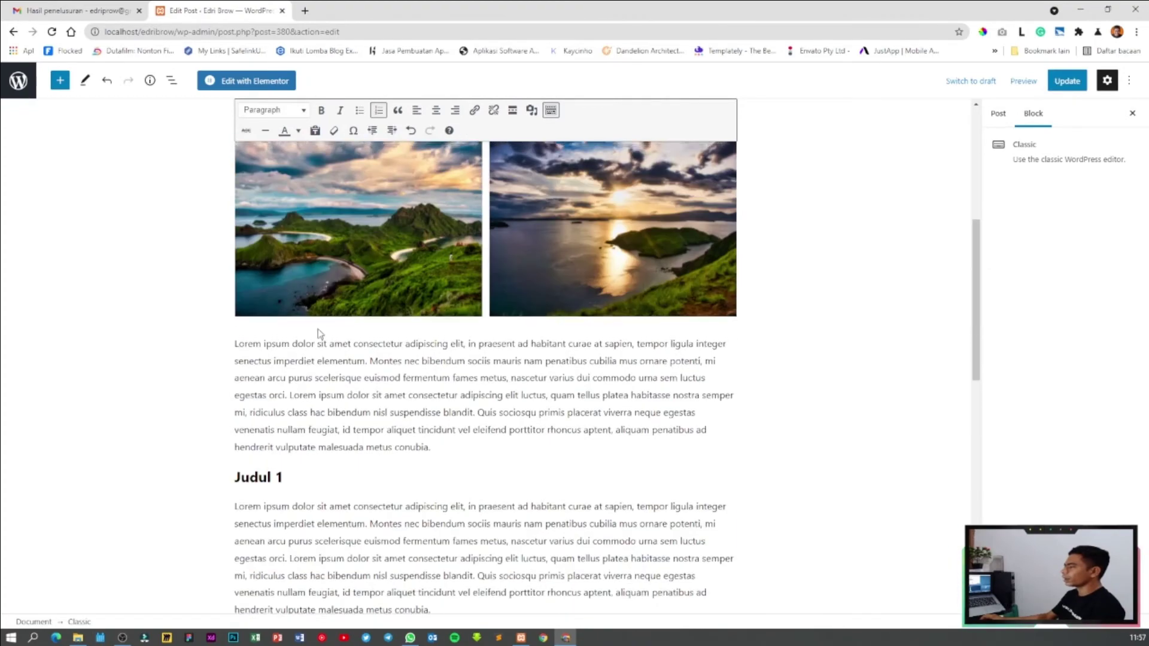
scroll(320, 333, "up", 5)
scroll(318, 337, "down", 3)
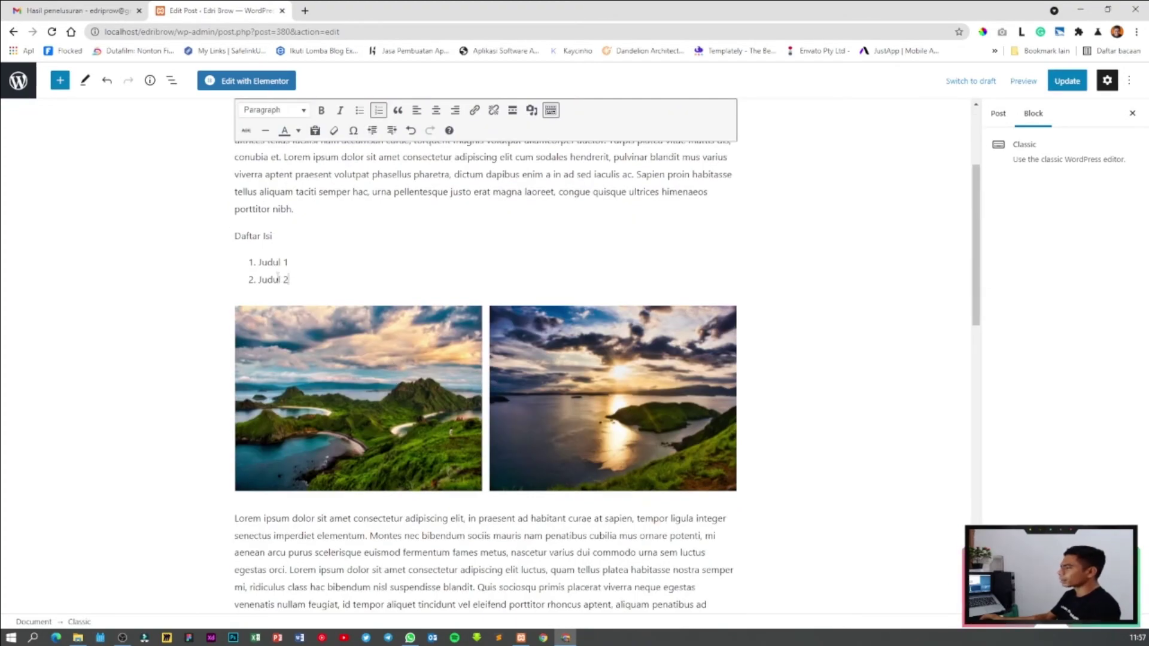
Step: Link the "Judul 1" entry in the numbered list to the anchor #judul1
left_click_drag(258, 265, 293, 266)
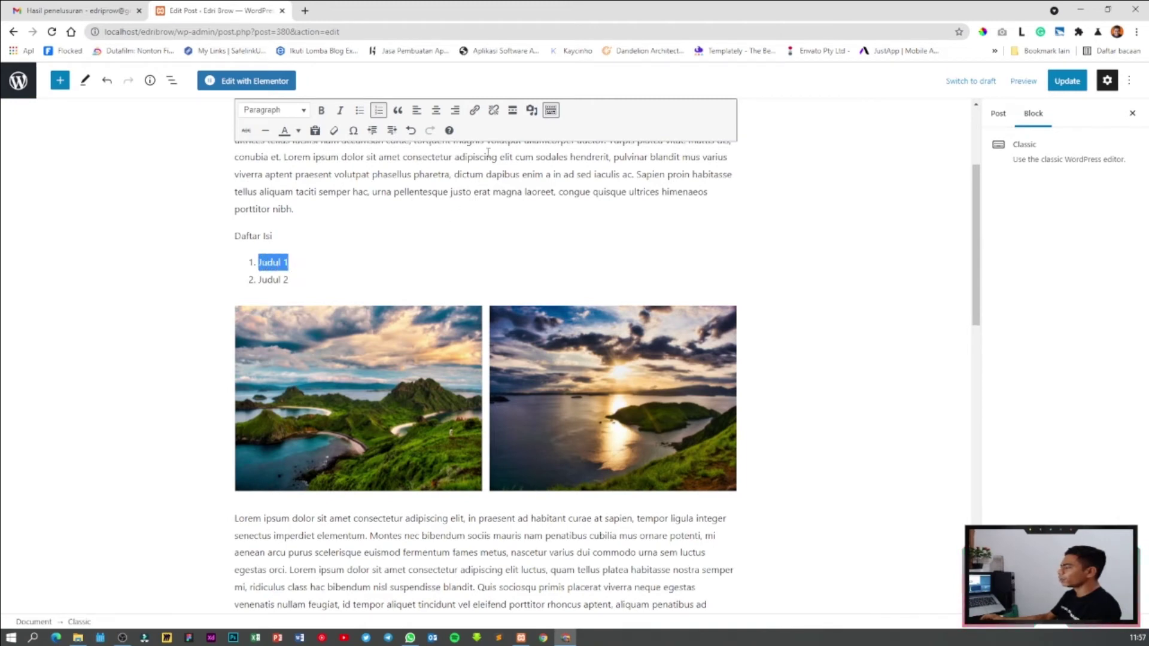
left_click(475, 111)
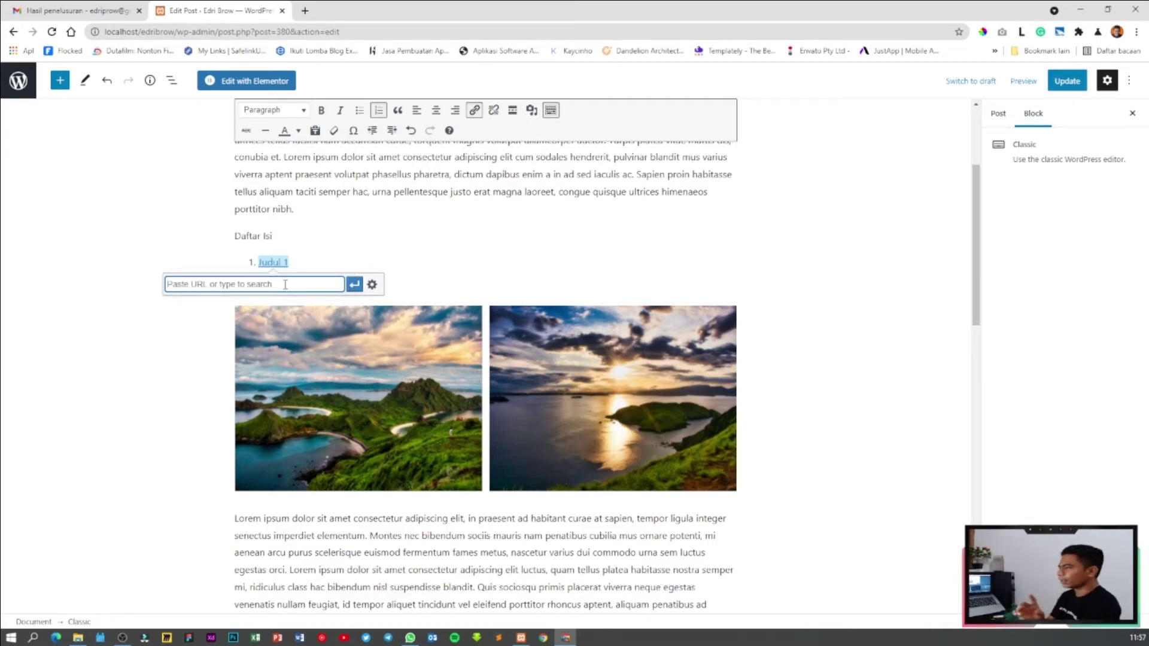
type("#judul")
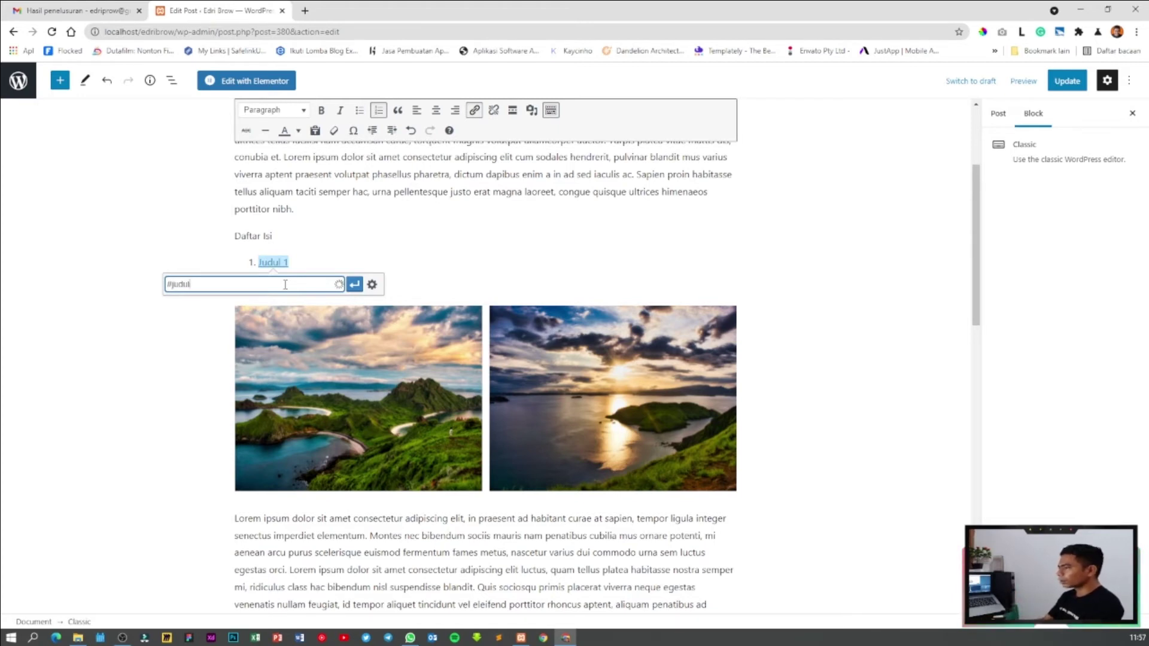
type("1")
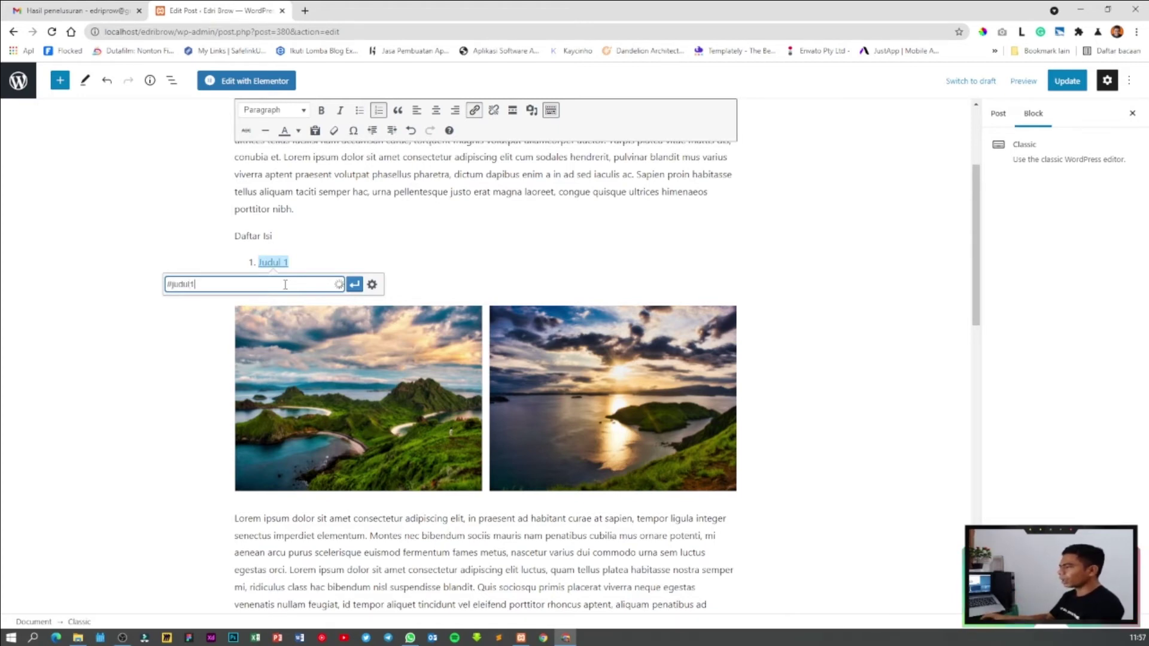
left_click(355, 286)
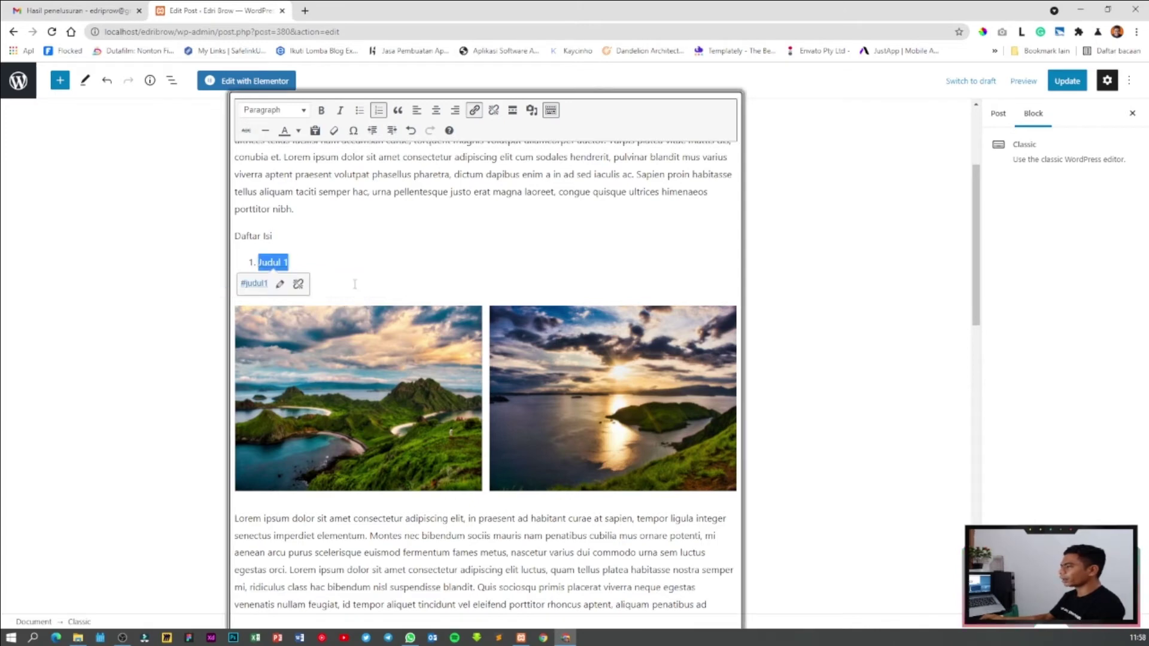
Step: Link the "Judul 2" entry in the numbered list under "Daftar Isi" to the anchor #judul2
left_click(388, 272)
key("Return")
type("Judul 2")
triple_click(279, 279)
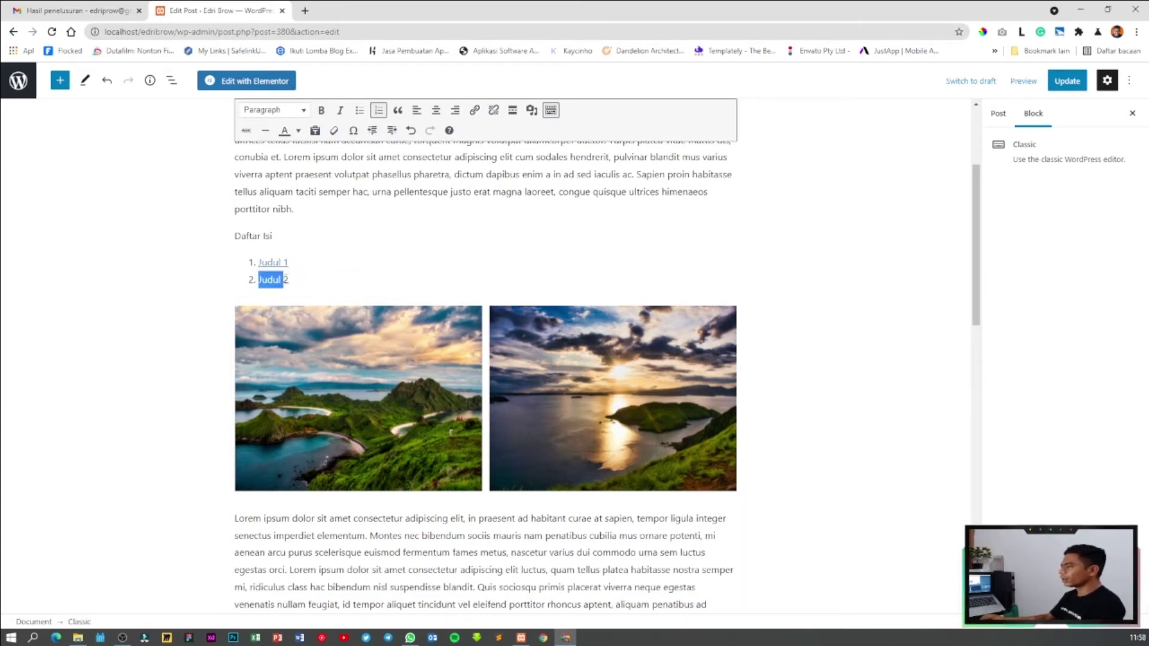
left_click(290, 279)
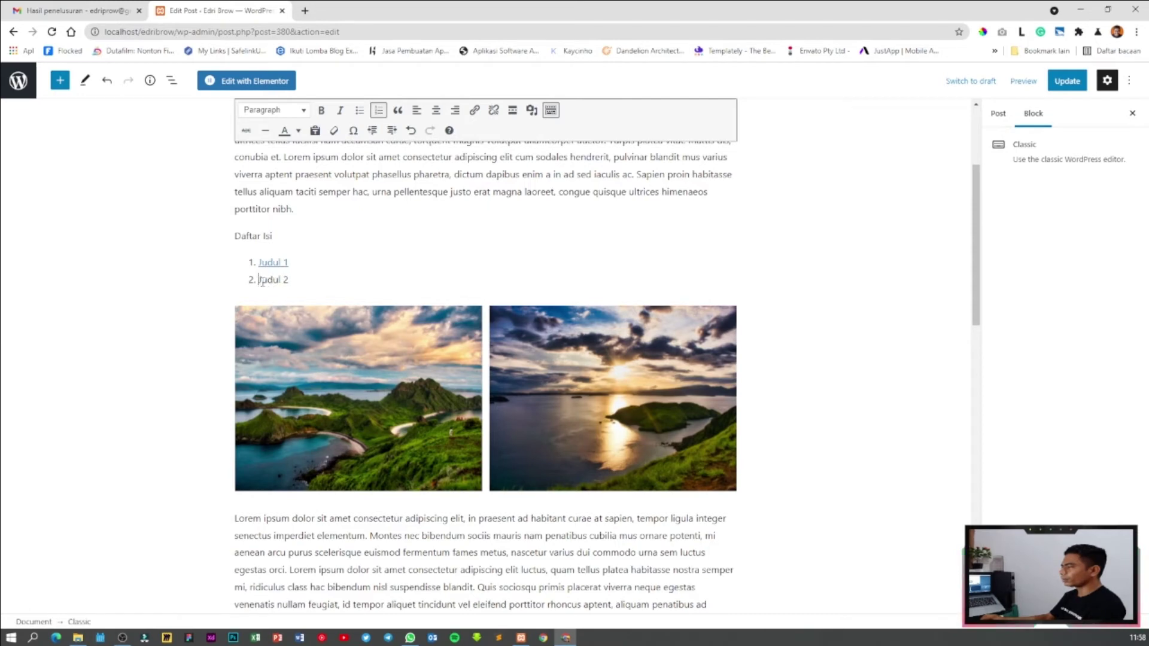
left_click_drag(262, 283, 291, 280)
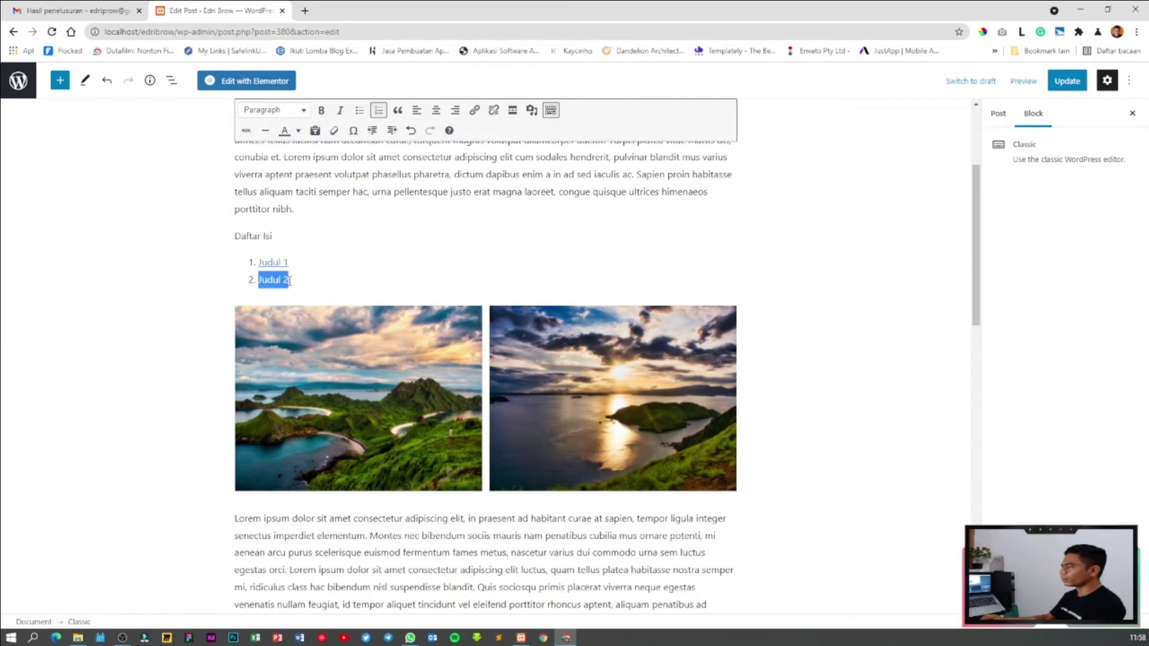
left_click(475, 110)
type("#")
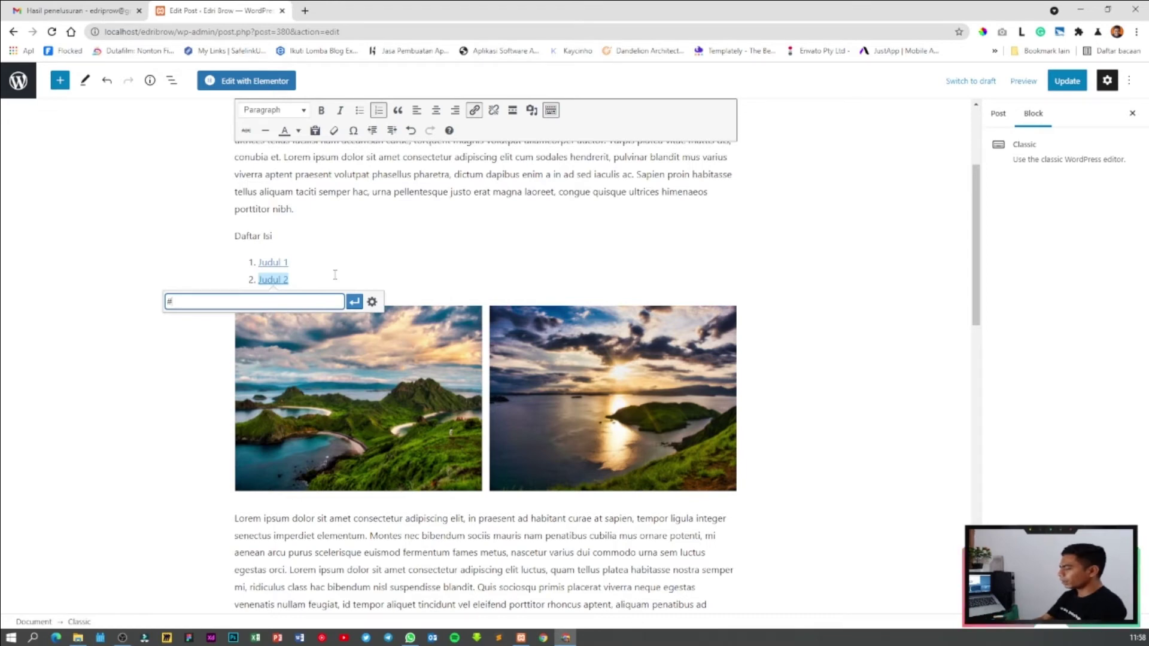
type("judul2")
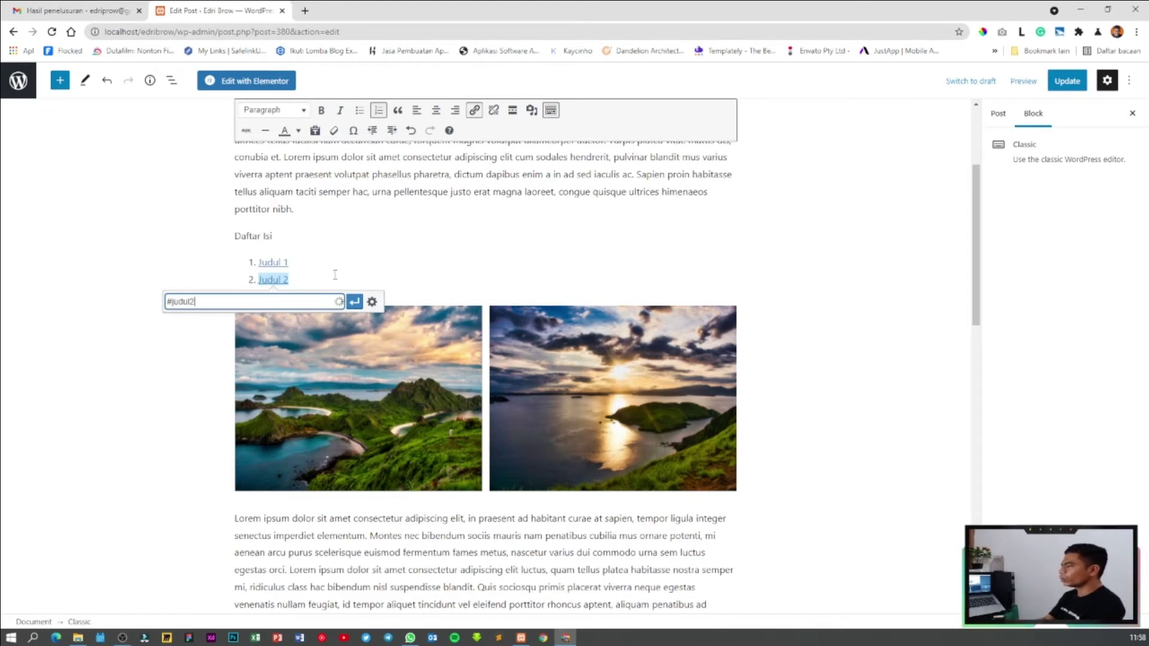
left_click(354, 303)
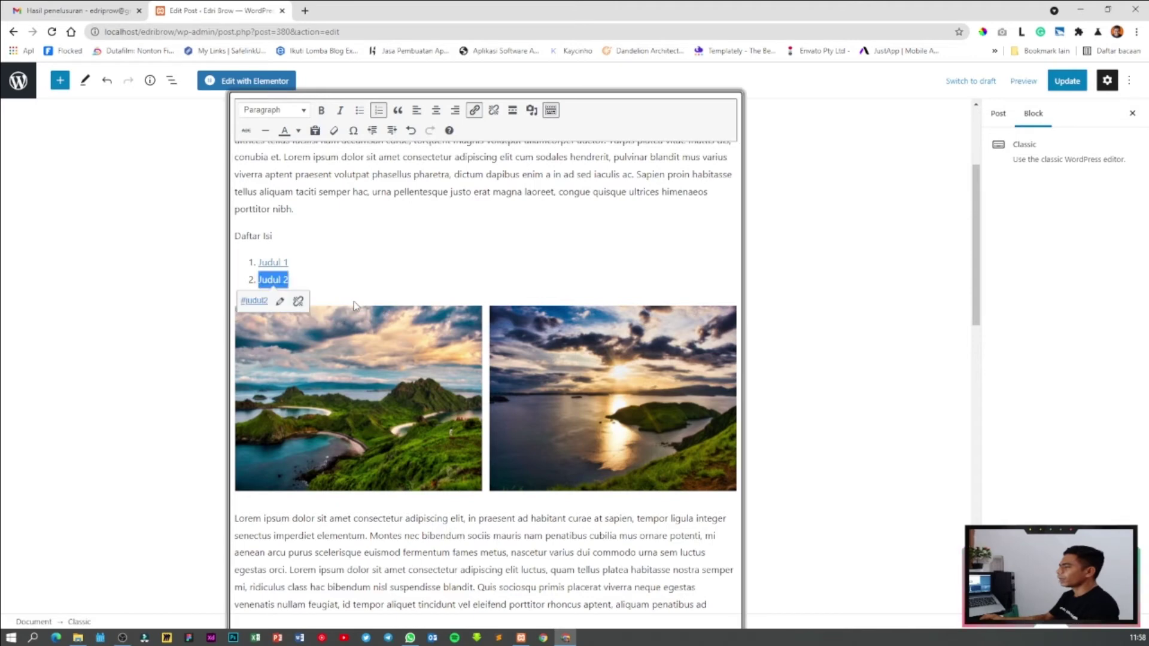
Step: Convert the post's classic content into individual blocks and open the advanced settings of the Judul 1 heading block
scroll(431, 269, "down", 2)
scroll(439, 277, "down", 4)
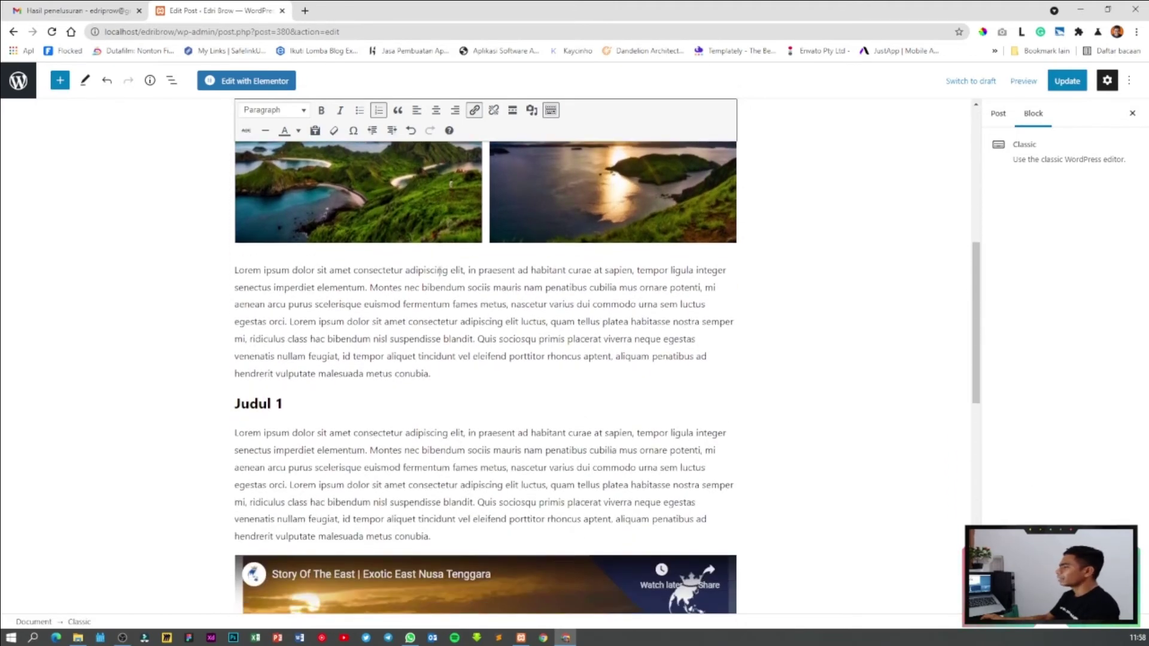
left_click(251, 293)
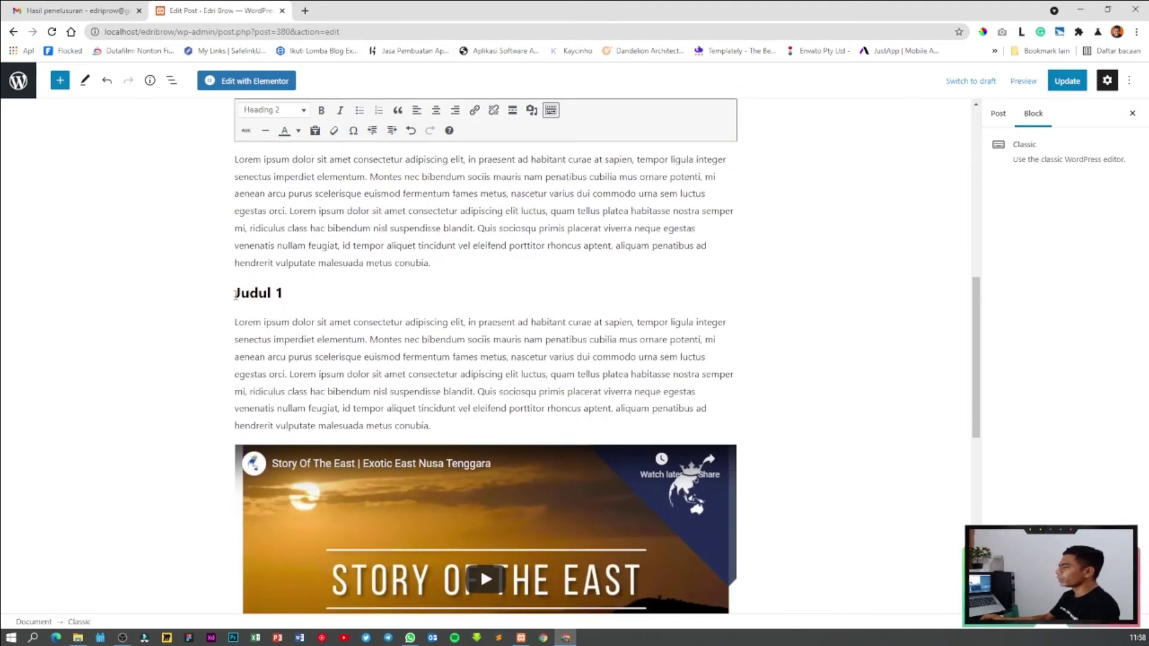
left_click_drag(234, 293, 284, 293)
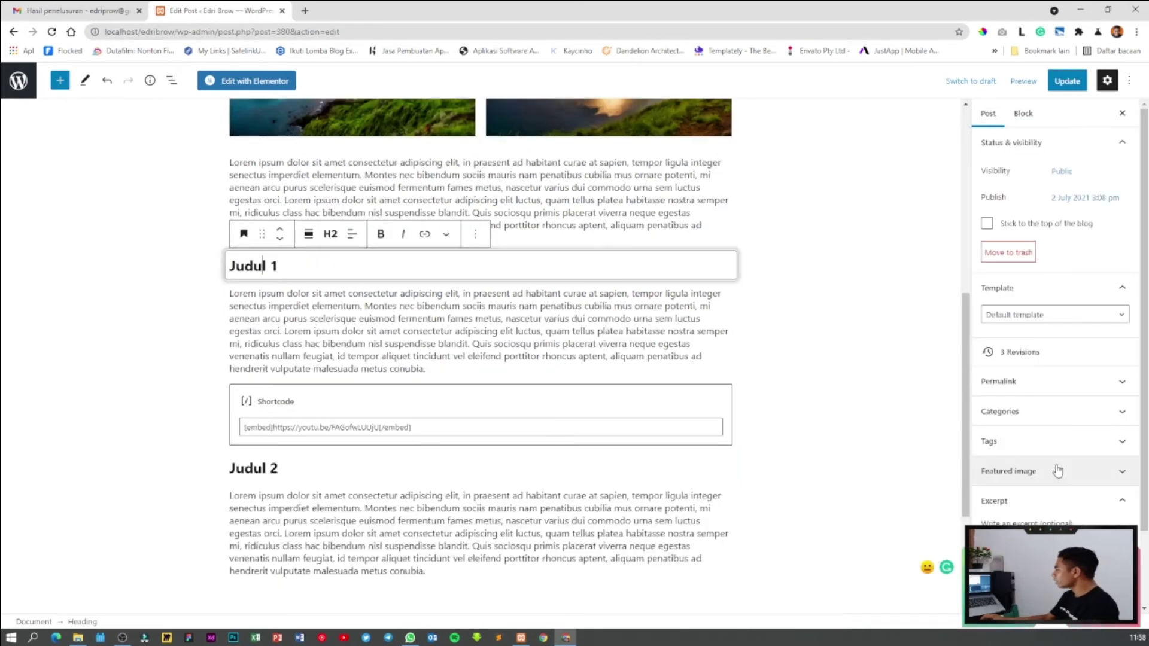
left_click(1053, 500)
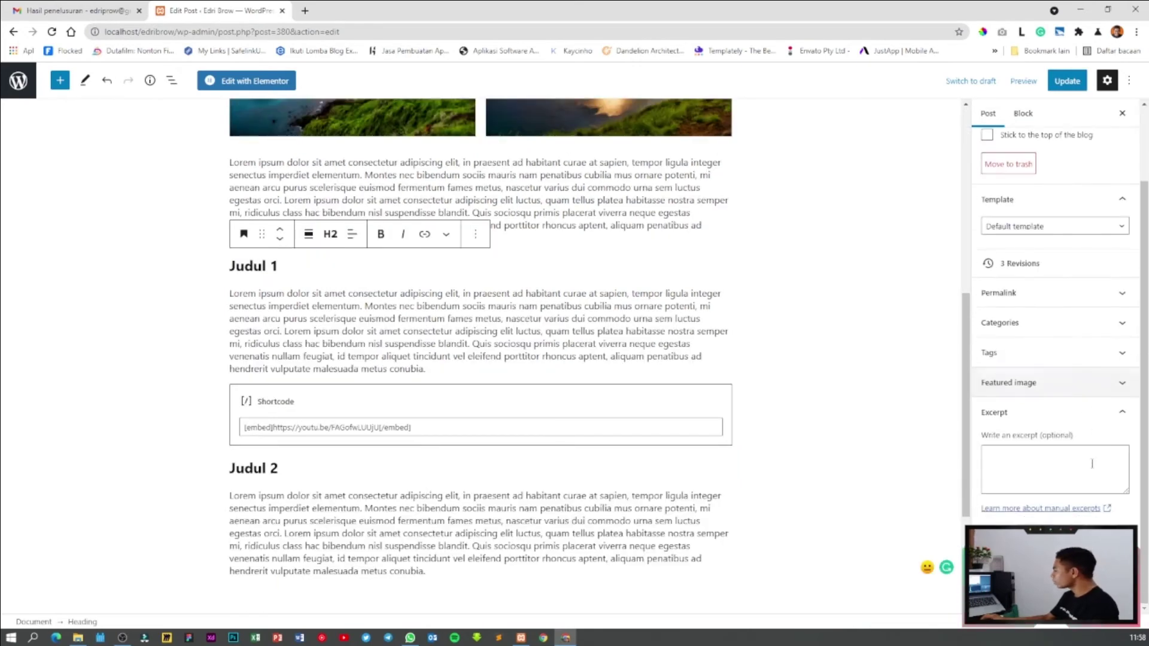
scroll(1066, 470, "up", 2)
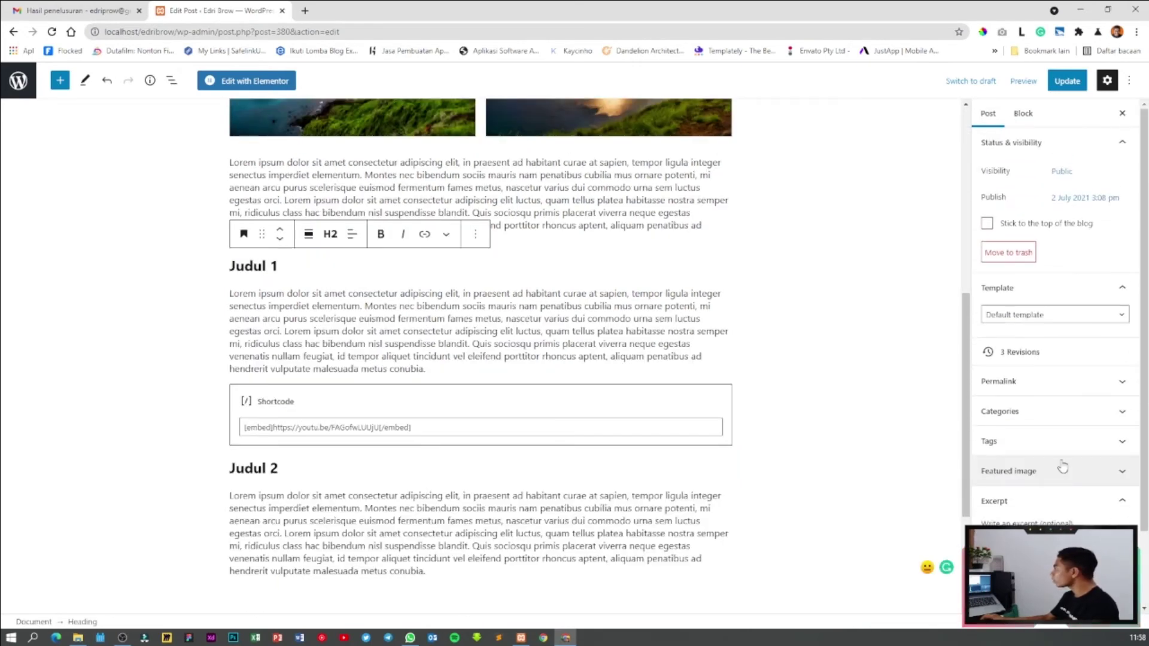
left_click(1025, 119)
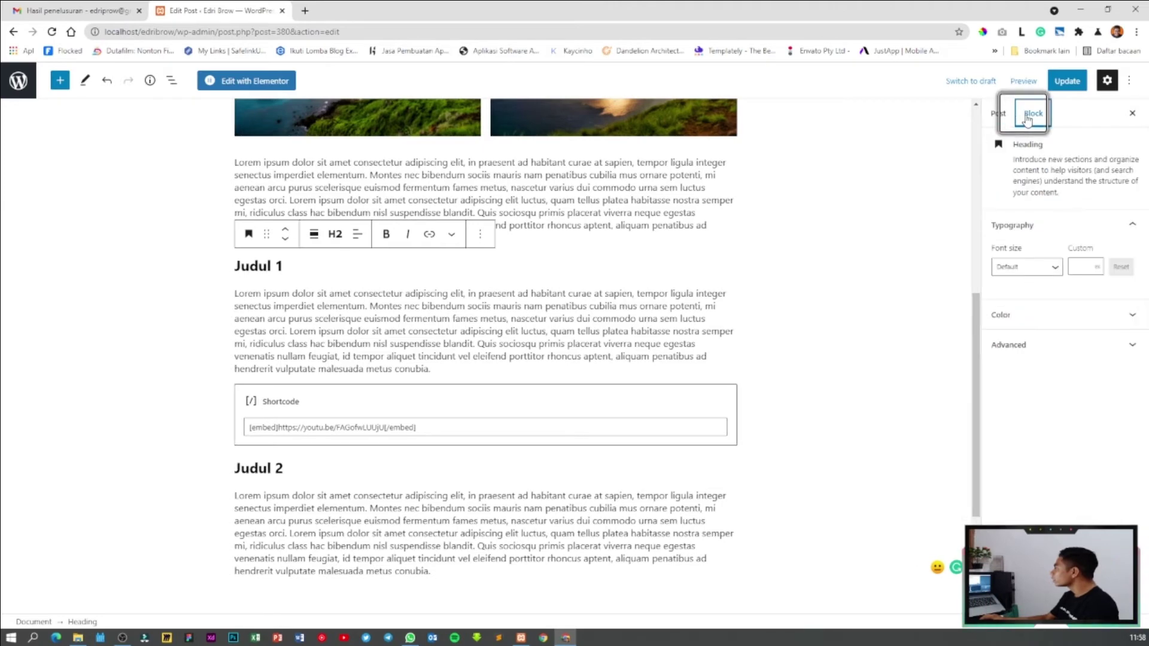
left_click(1028, 351)
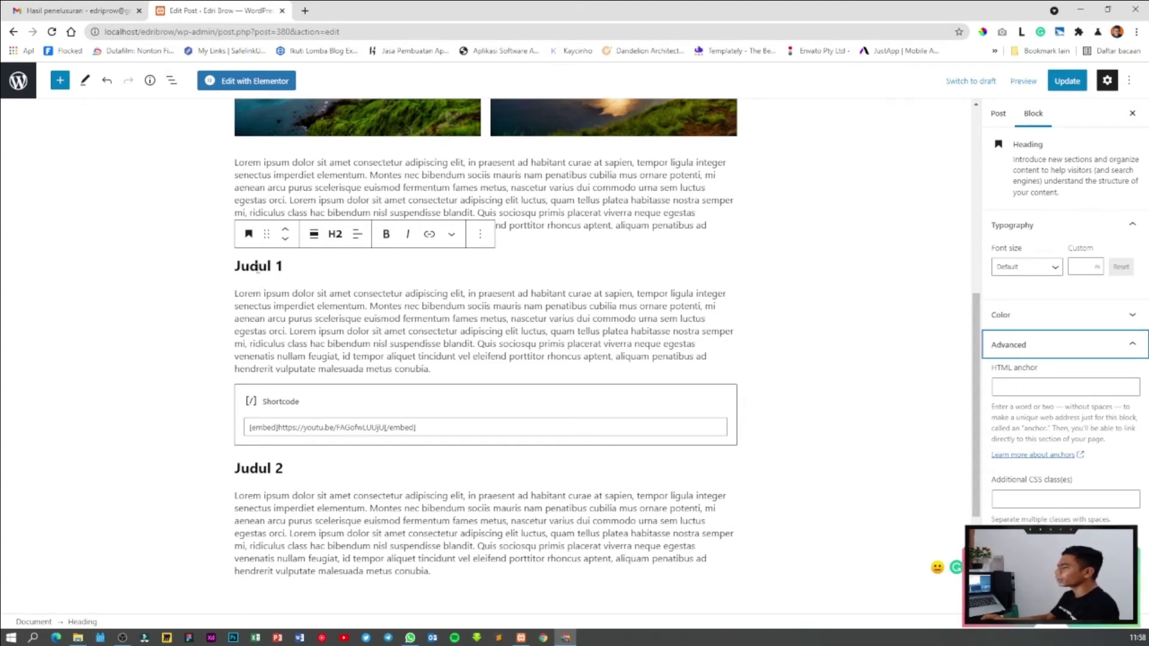
Step: Check which anchor the "Judul 1" entry in the "Daftar Isi" list links to
scroll(257, 267, "up", 7)
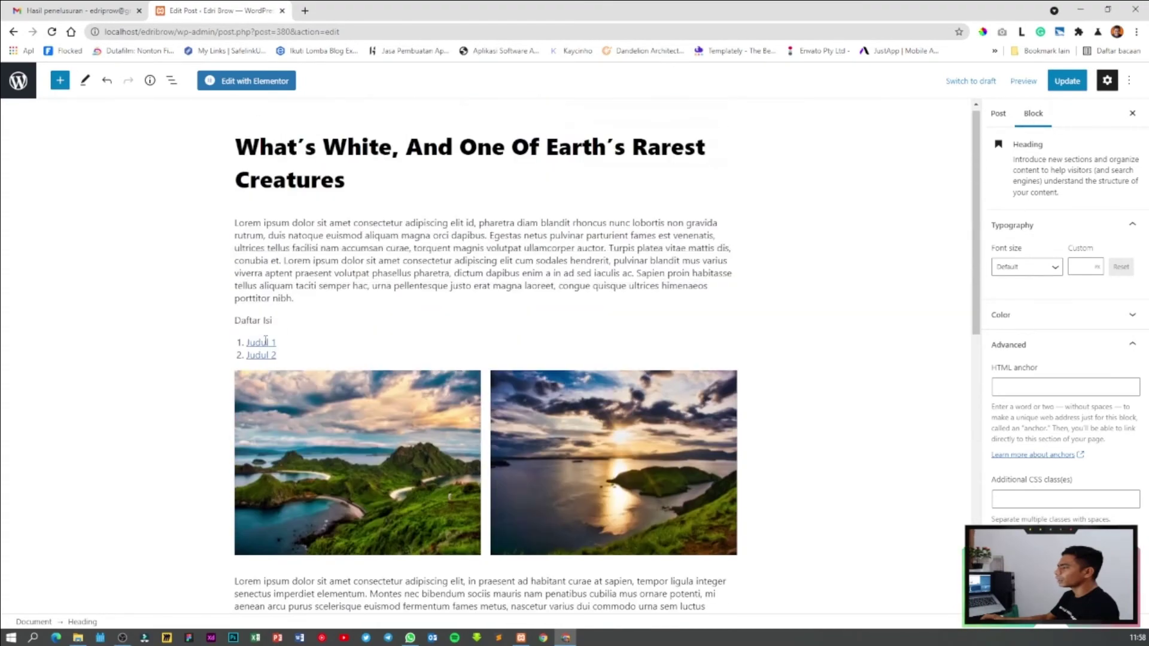
left_click(265, 342)
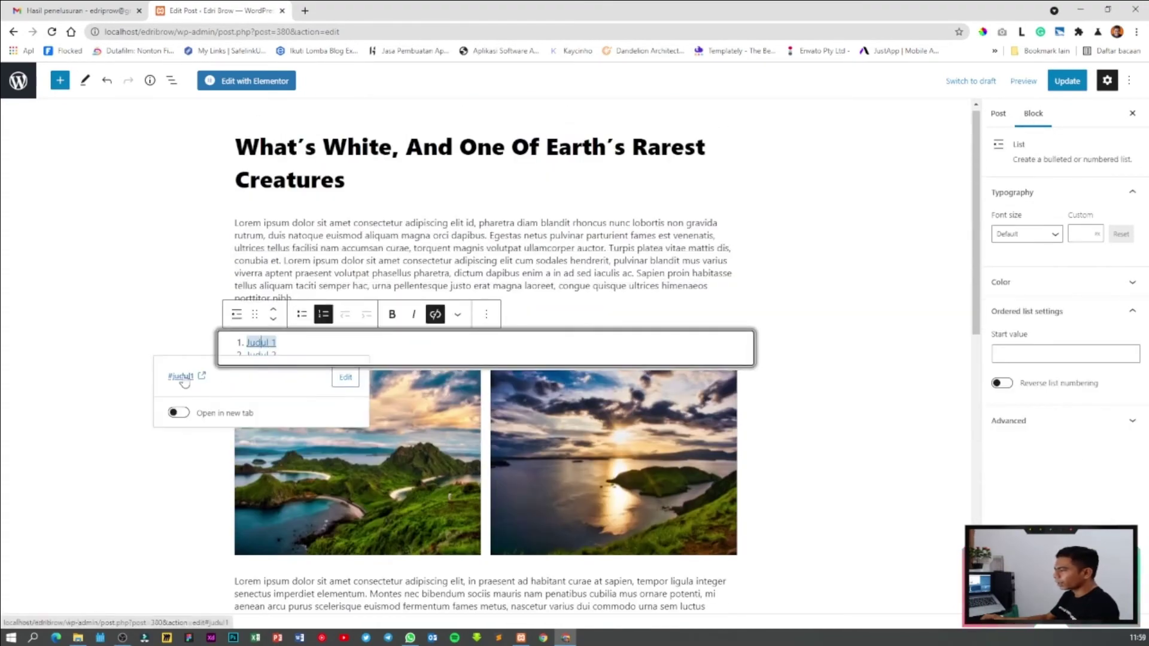
scroll(780, 374, "down", 7)
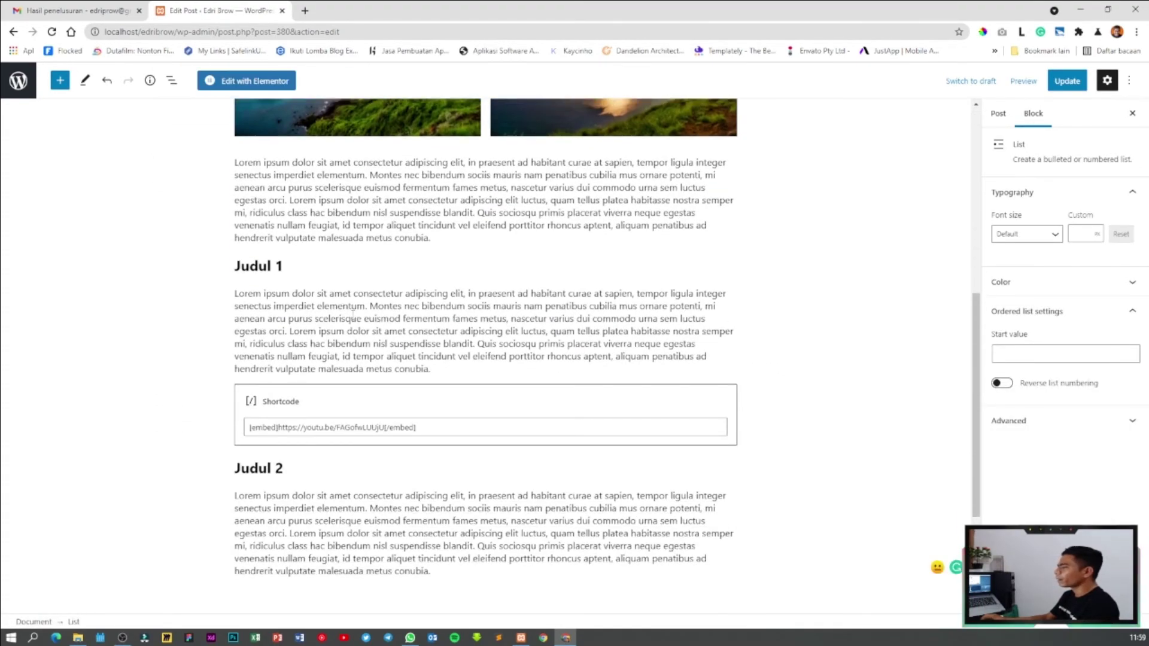
Step: Set the HTML anchor of the Judul 1 heading block to judul1
left_click(253, 264)
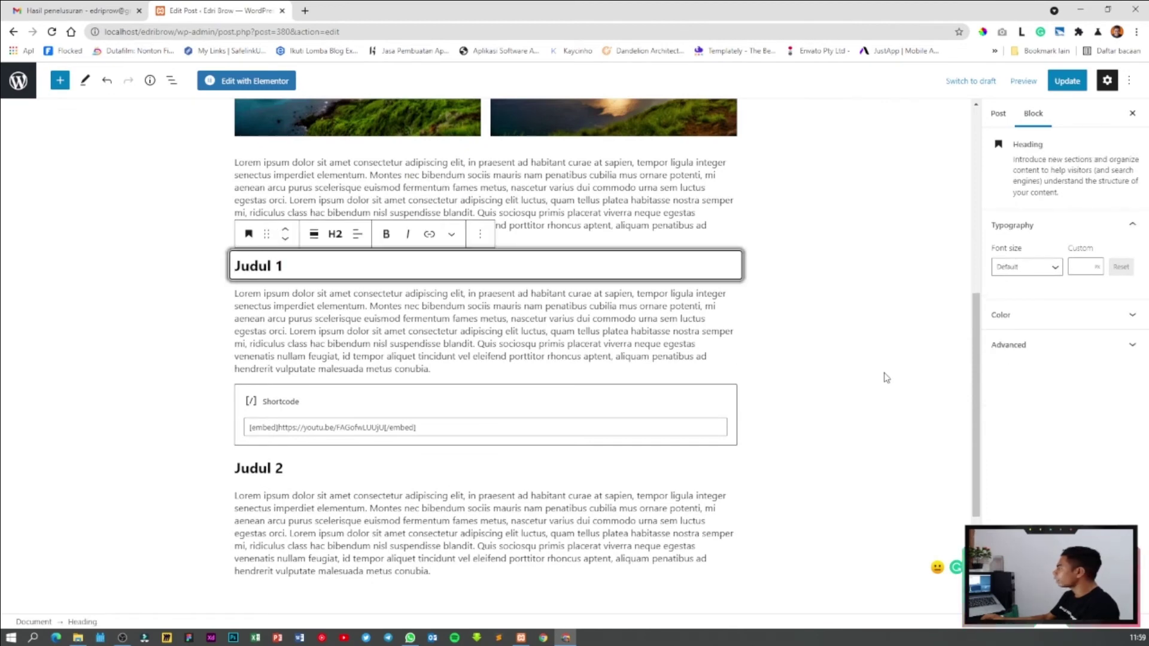
left_click(1031, 349)
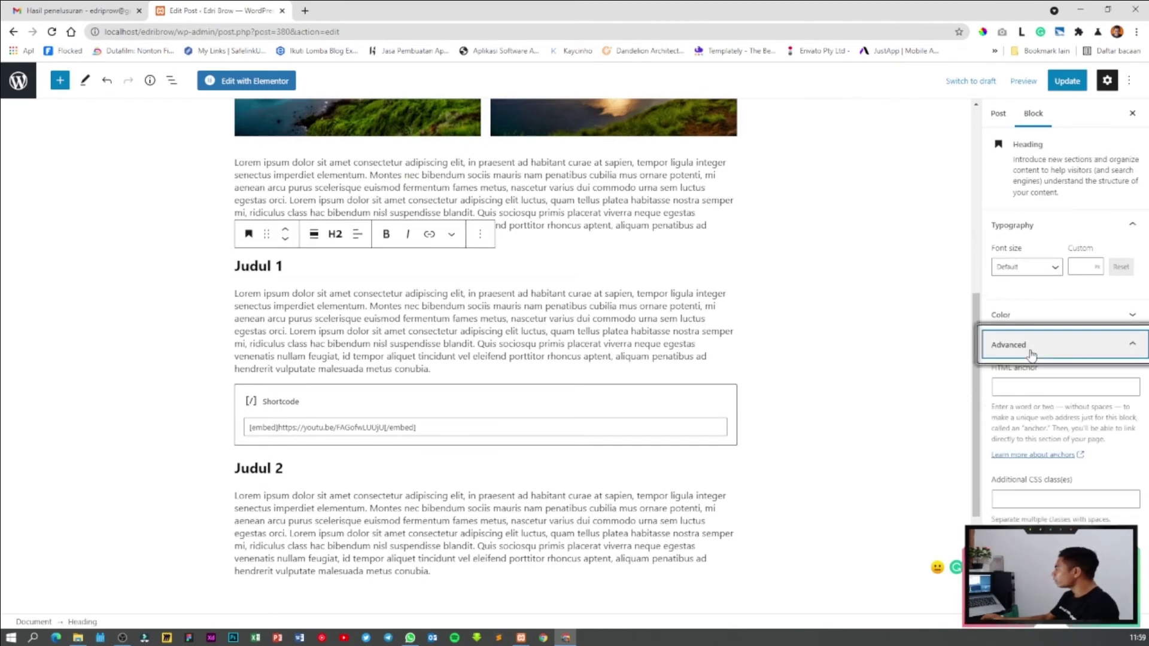
left_click(1017, 389)
left_click(1003, 501)
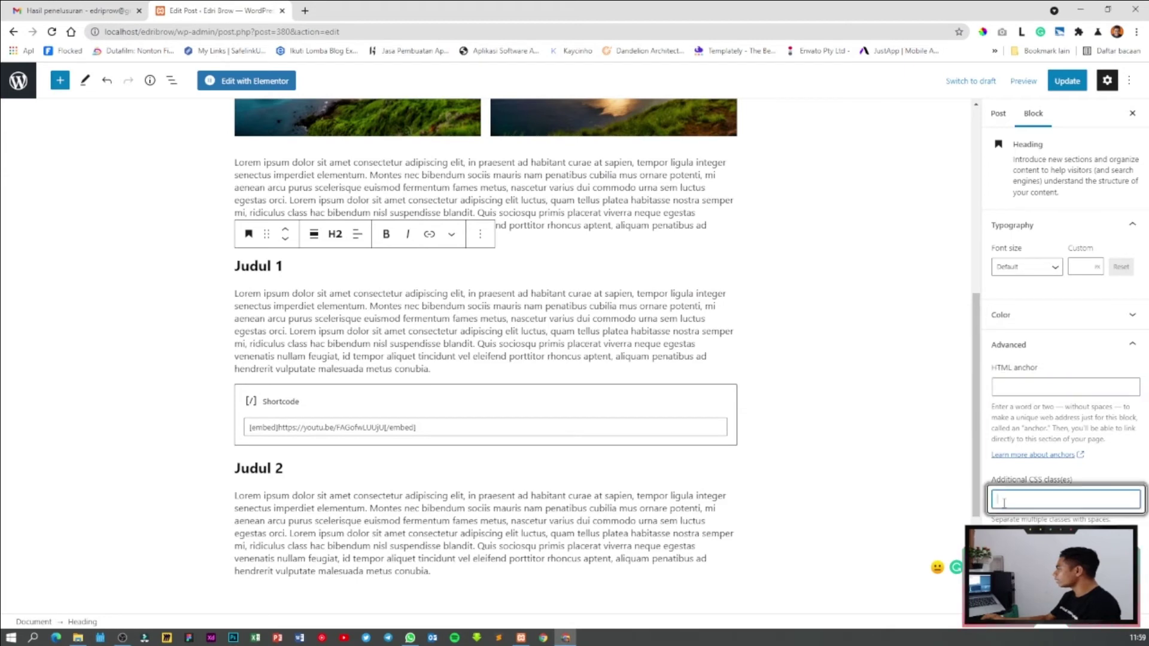
left_click(1026, 388)
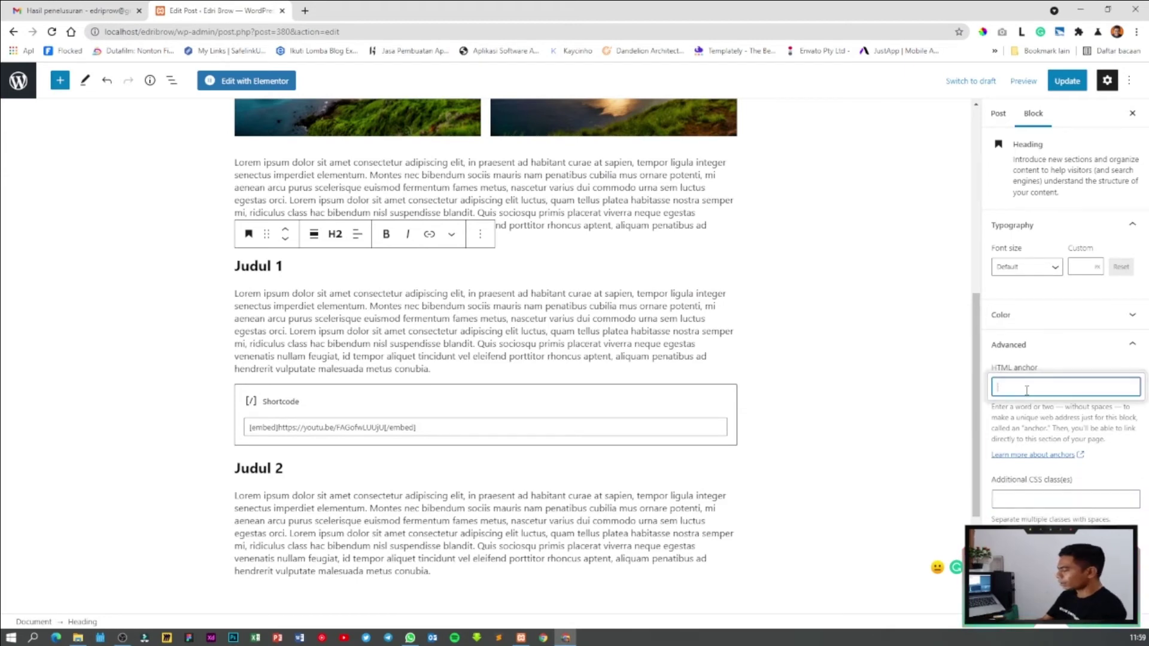
type("judul1")
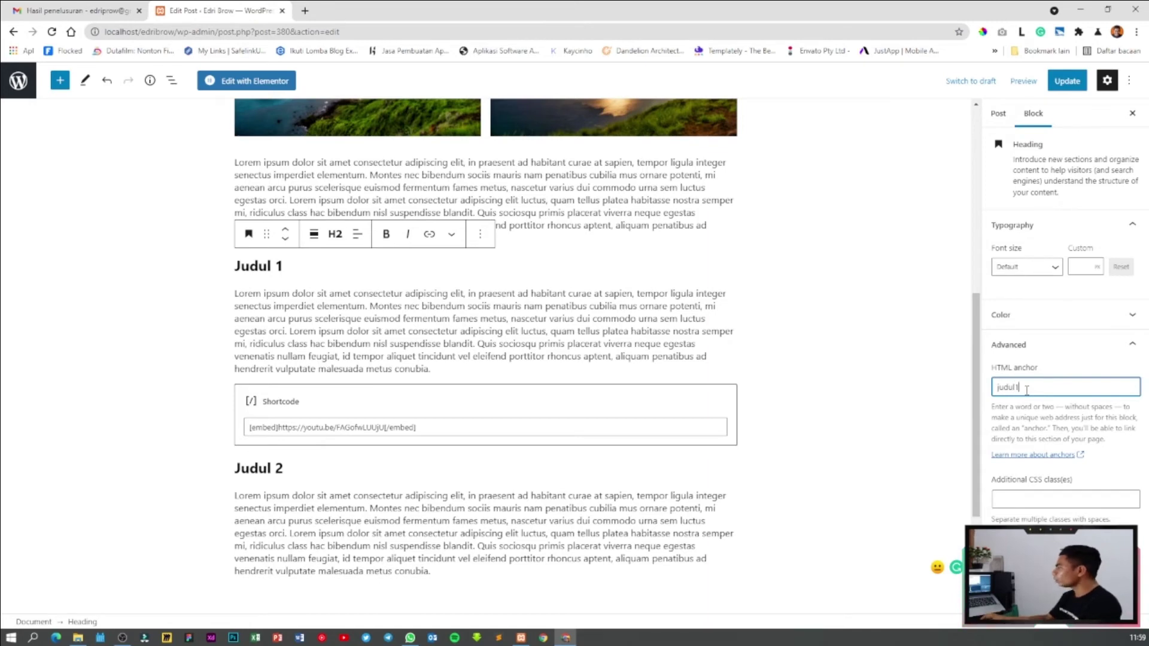
Step: Set the HTML anchor of the Judul 2 heading block to judul2
left_click(278, 474)
left_click(1027, 346)
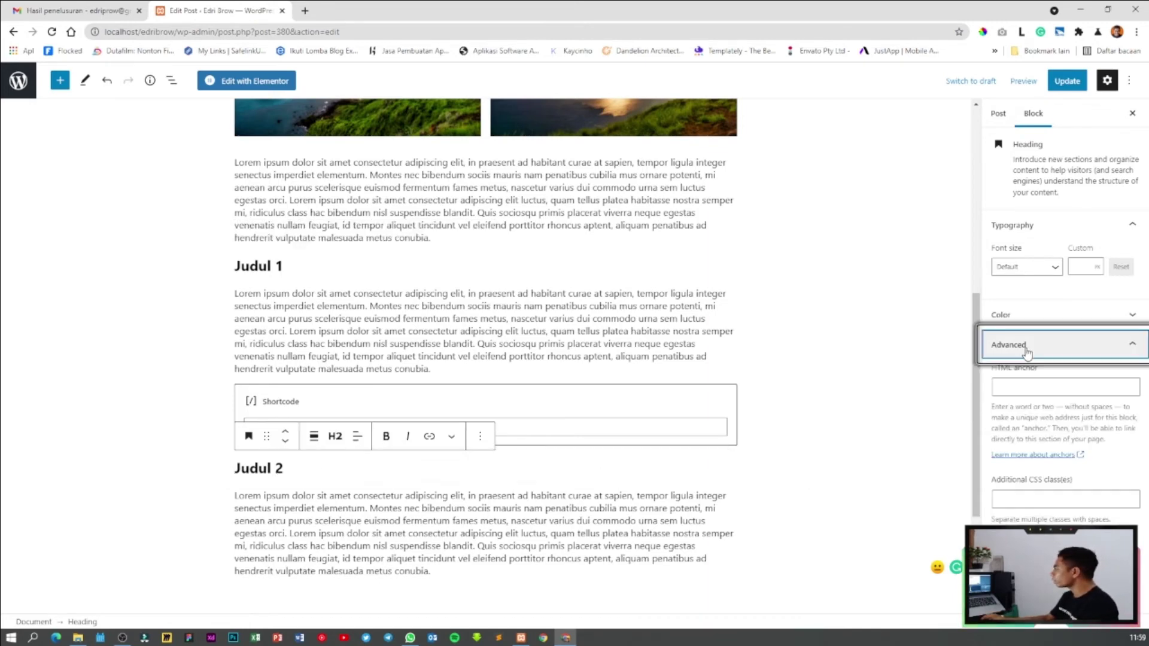
left_click(1015, 394)
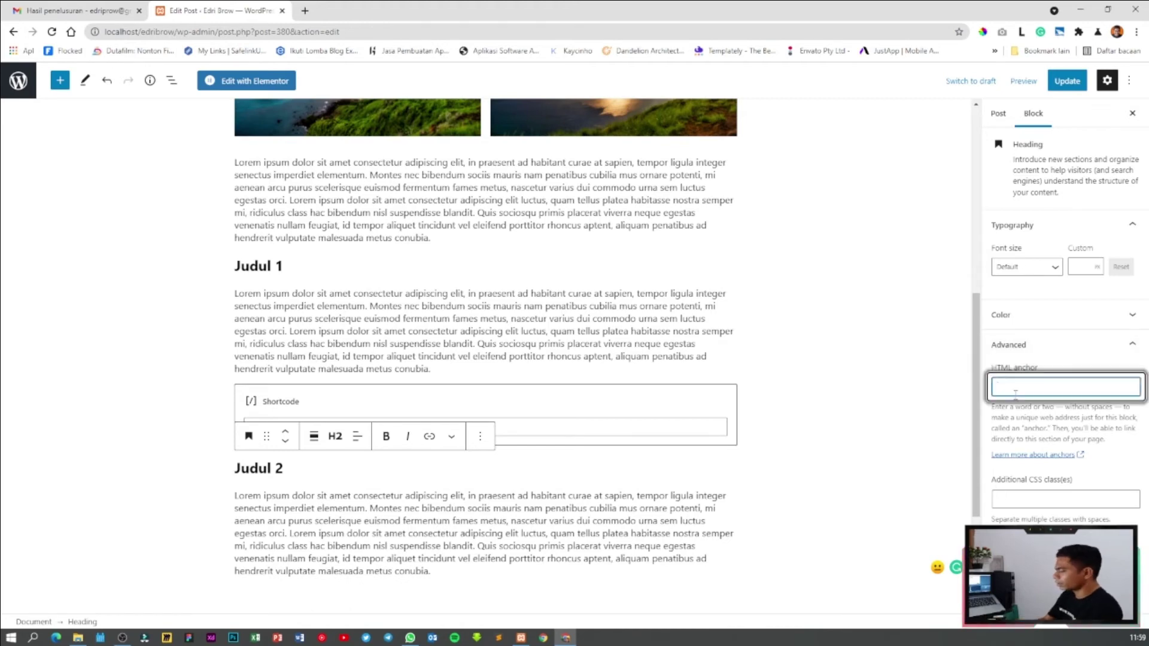
type("judu")
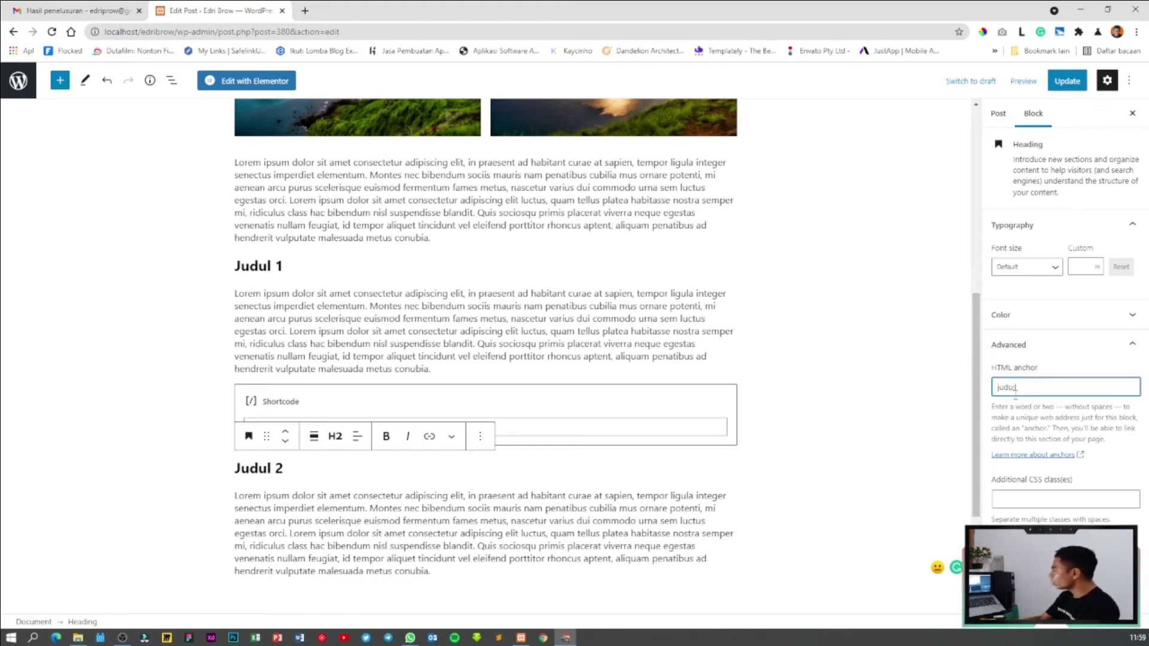
type("l")
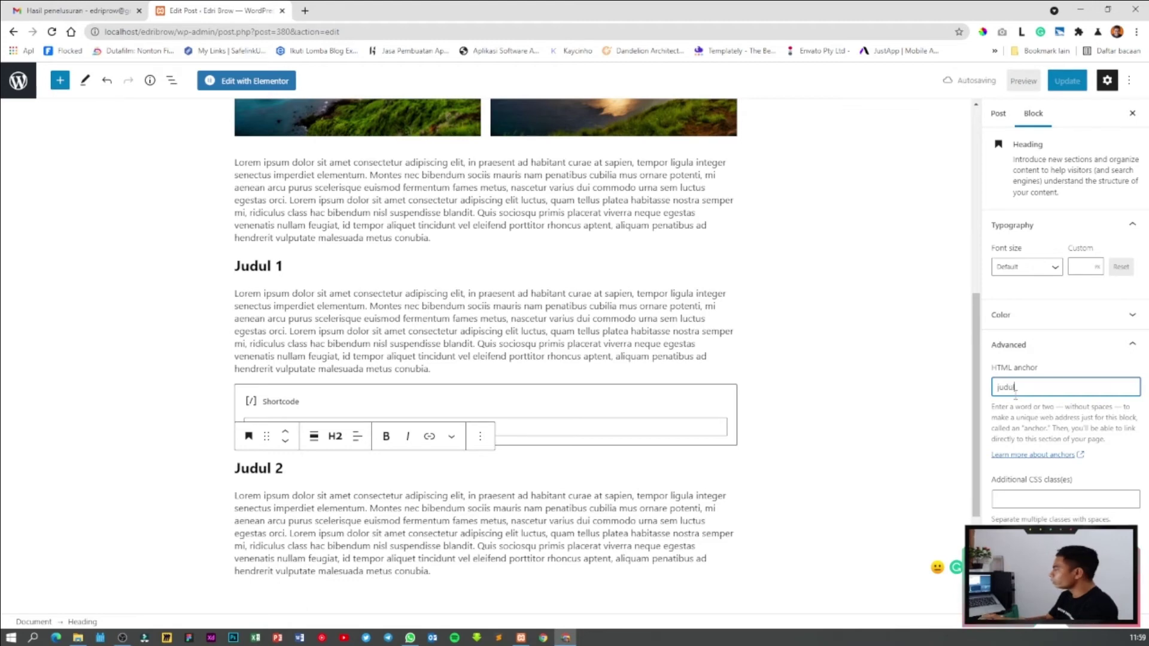
type("2")
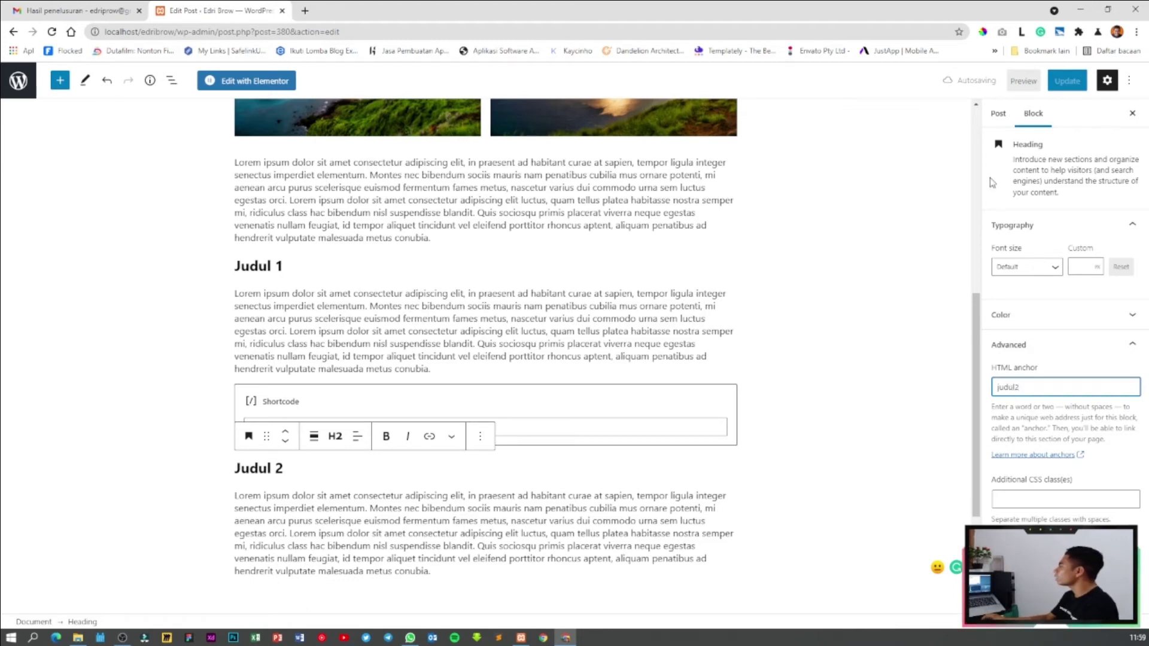
Step: Update the post and open its published page in a new browser tab
left_click(1065, 84)
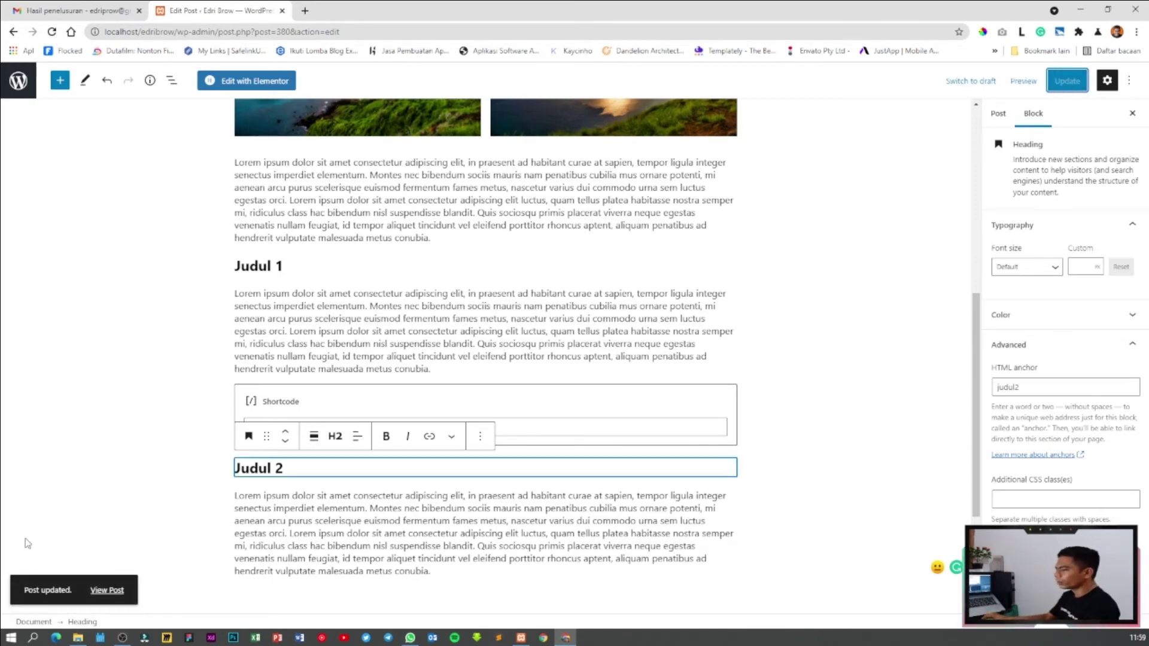
middle_click(108, 592)
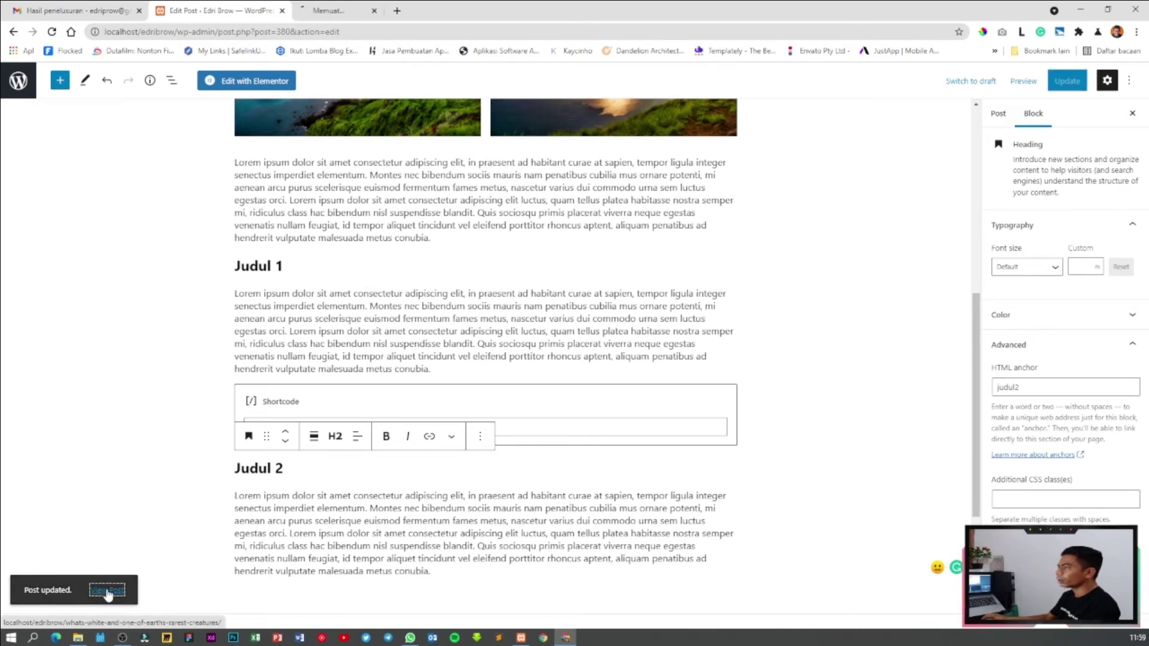
left_click(353, 10)
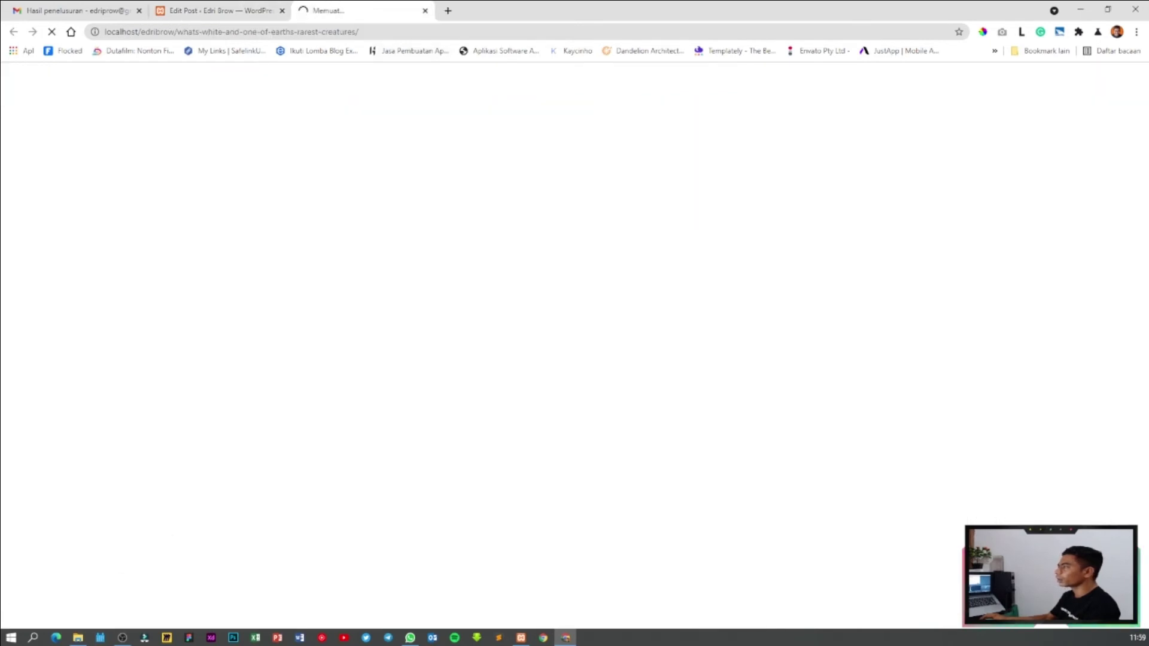
left_click(219, 13)
left_click(370, 10)
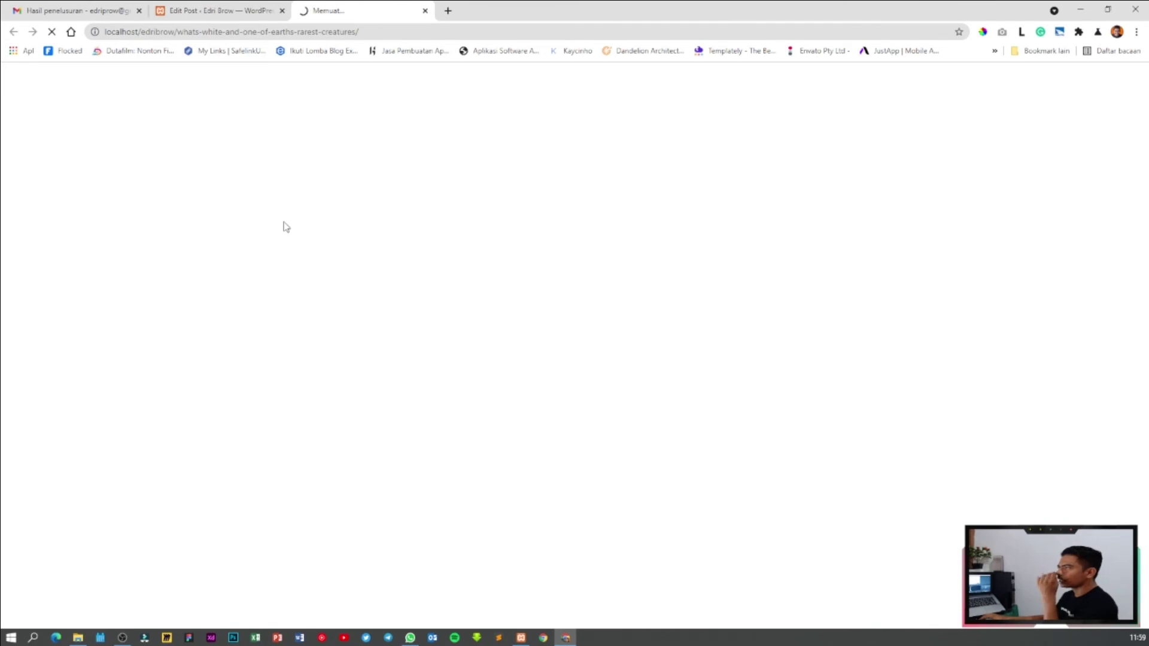
Step: Try the Judul 1 link in the published post's "Daftar Isi" list and close the enlarged image
scroll(288, 231, "down", 3)
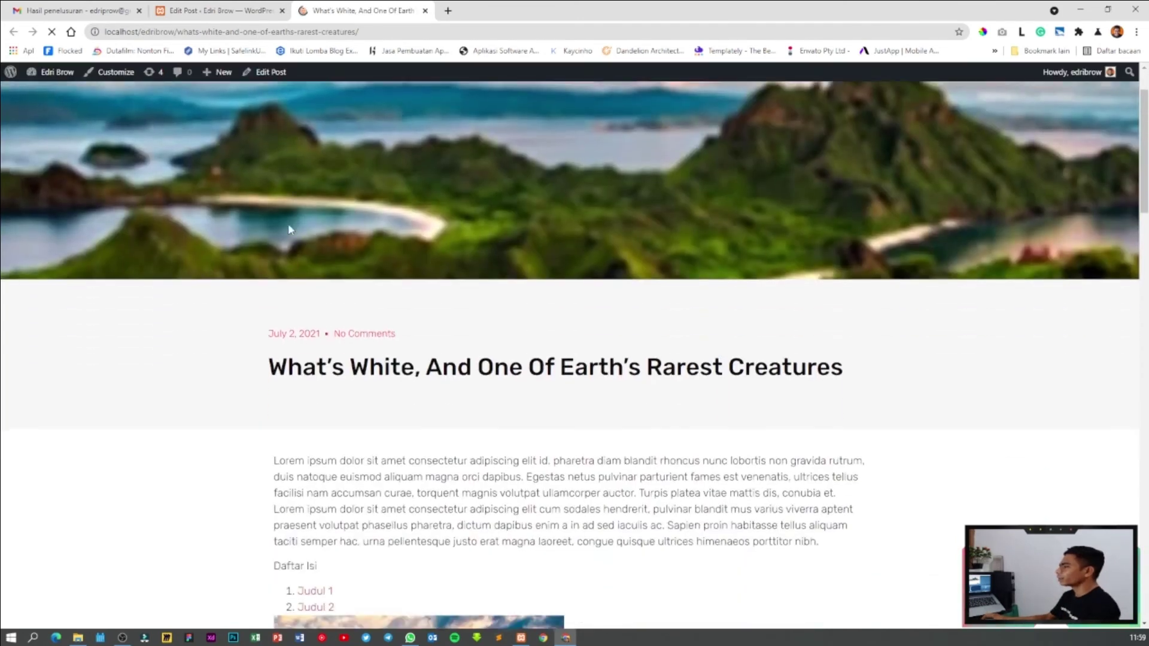
scroll(288, 231, "down", 3)
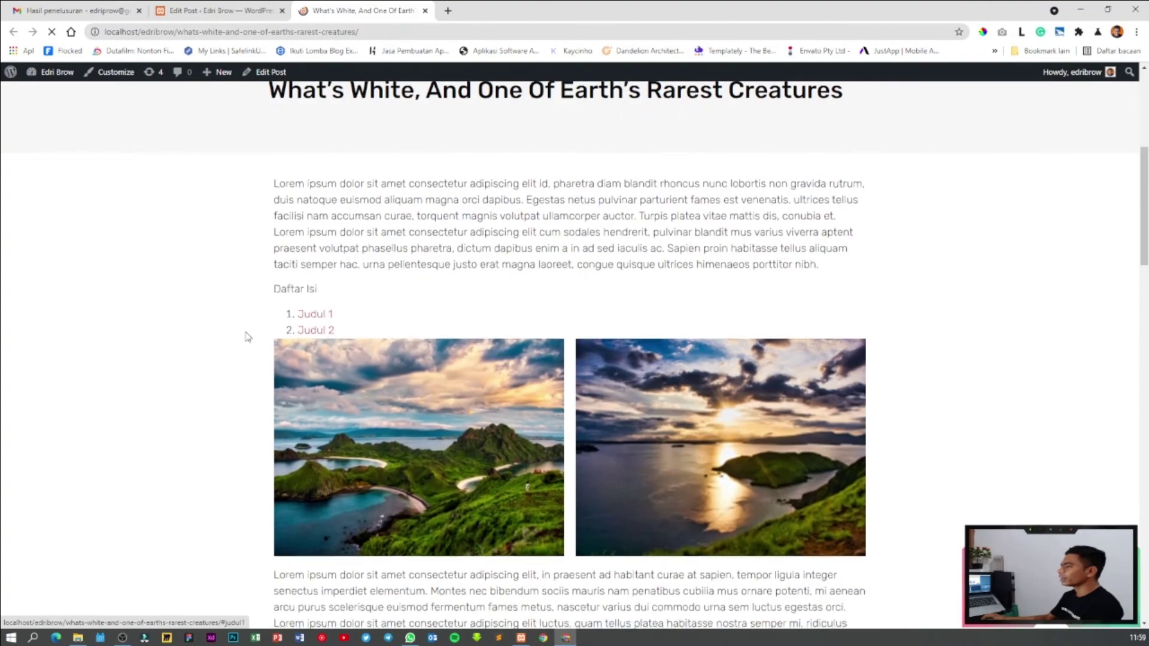
scroll(281, 299, "down", 2)
scroll(317, 204, "up", 3)
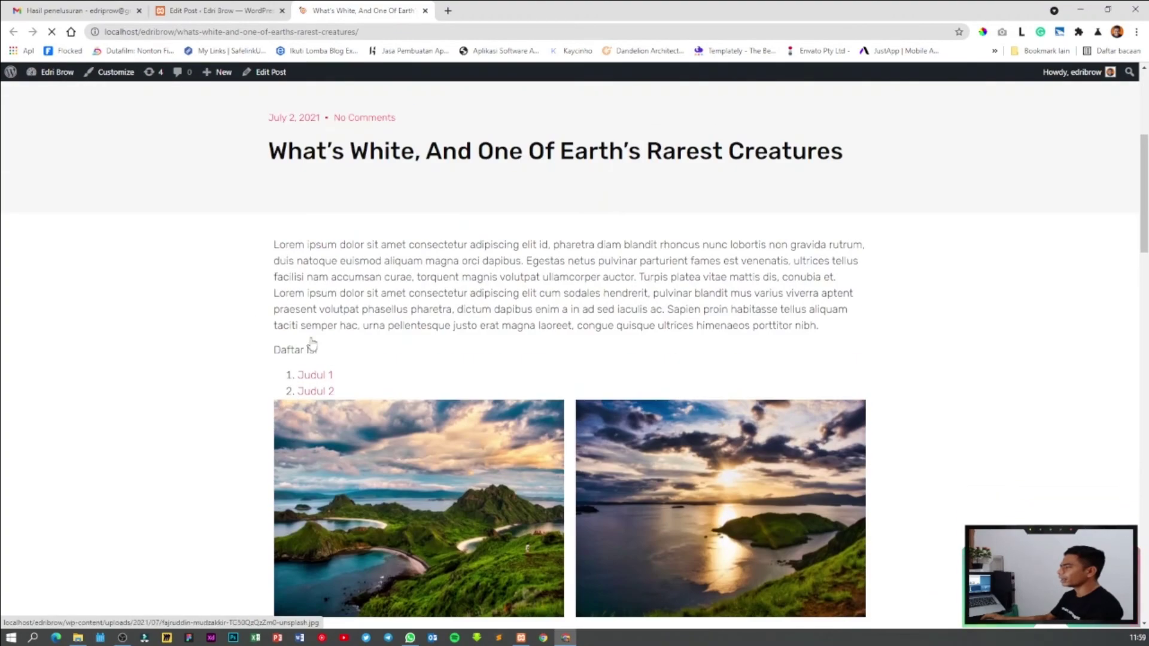
left_click(323, 383)
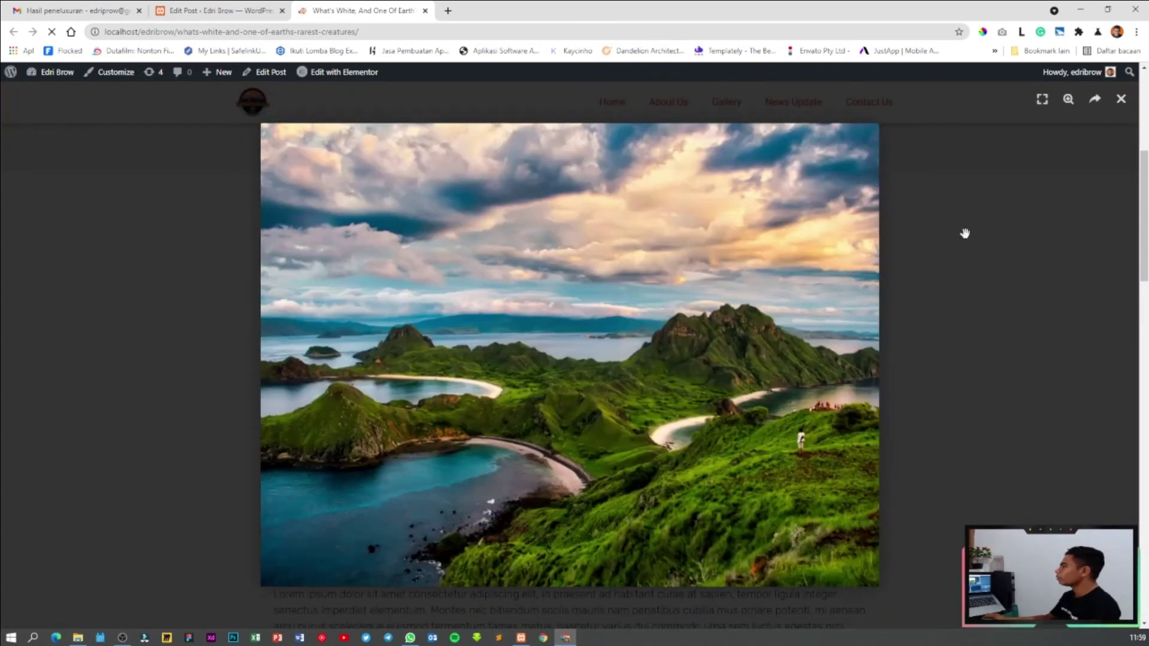
left_click(1120, 100)
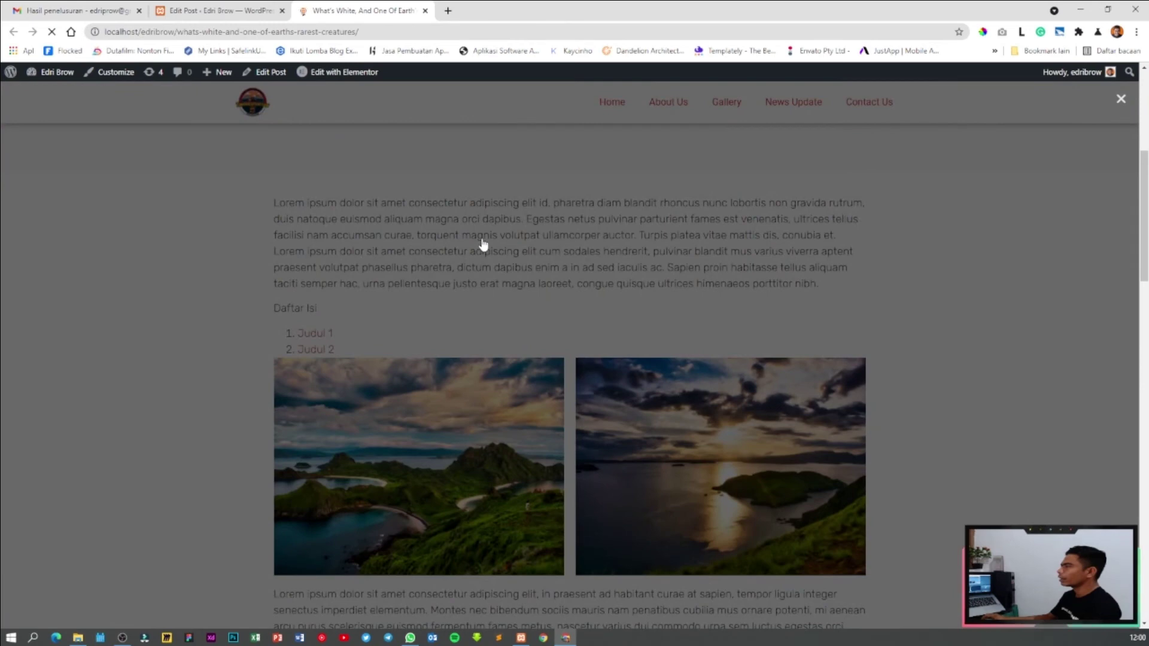
Step: Close the enlarged image, follow the Judul 1 link in the "Daftar Isi" list, and inspect where the page lands
left_click(1123, 102)
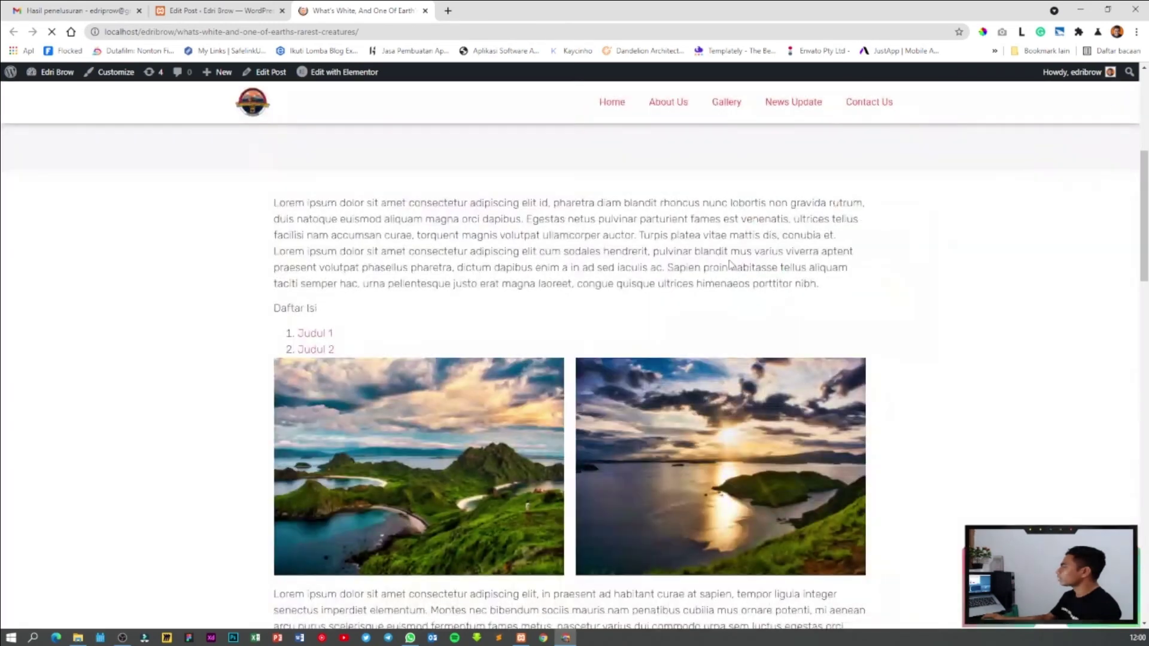
left_click(320, 338)
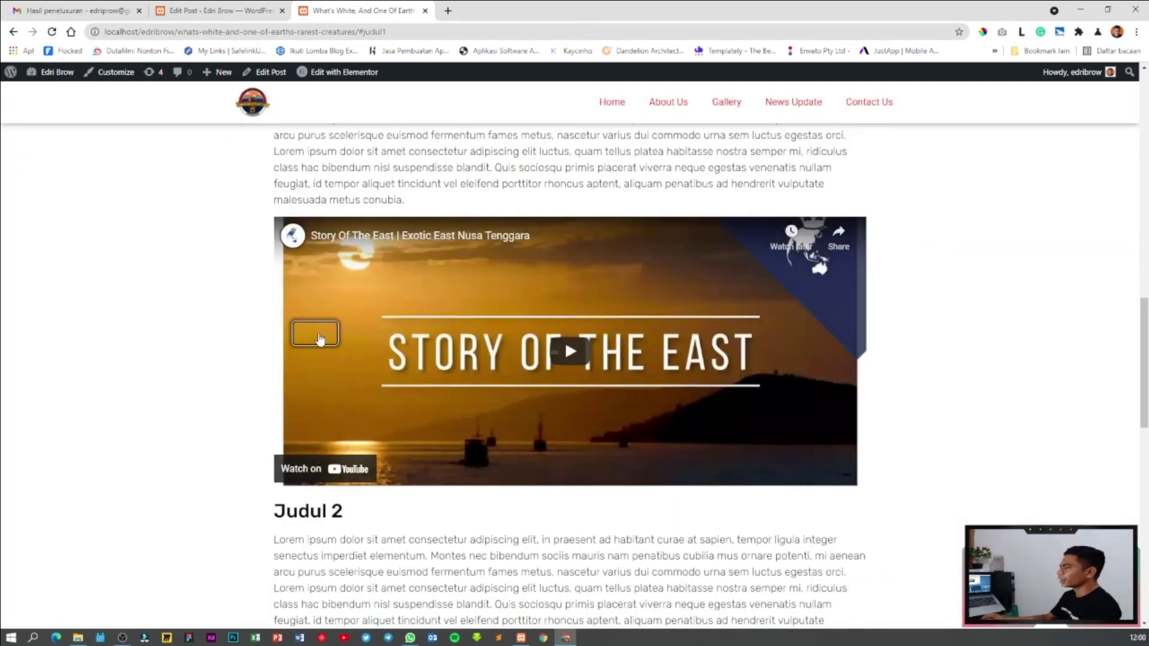
scroll(242, 462, "up", 7)
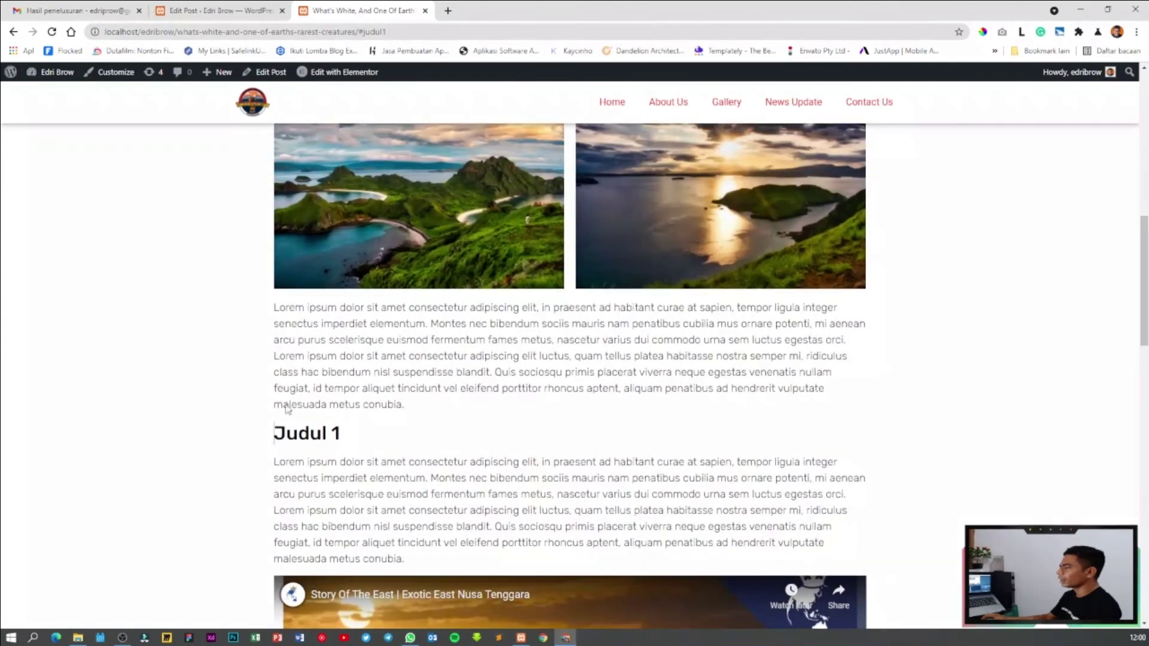
scroll(334, 393, "down", 1)
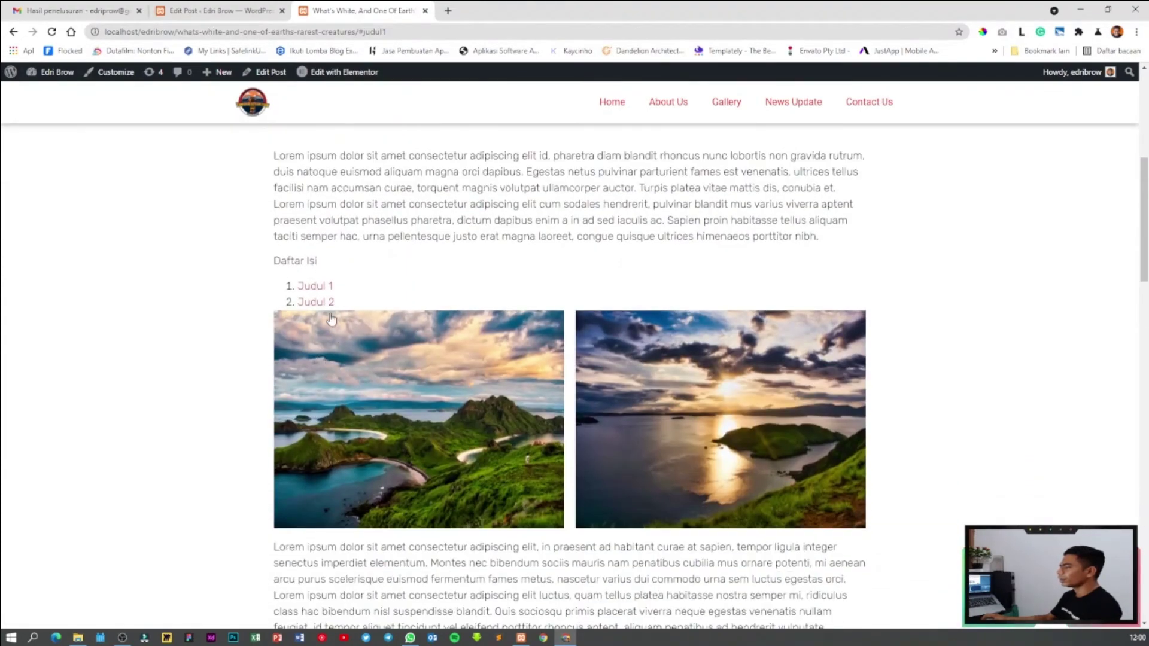
Step: Test the Judul 2 link in the published post's "Daftar Isi" list twice, returning to the list each time
left_click(323, 304)
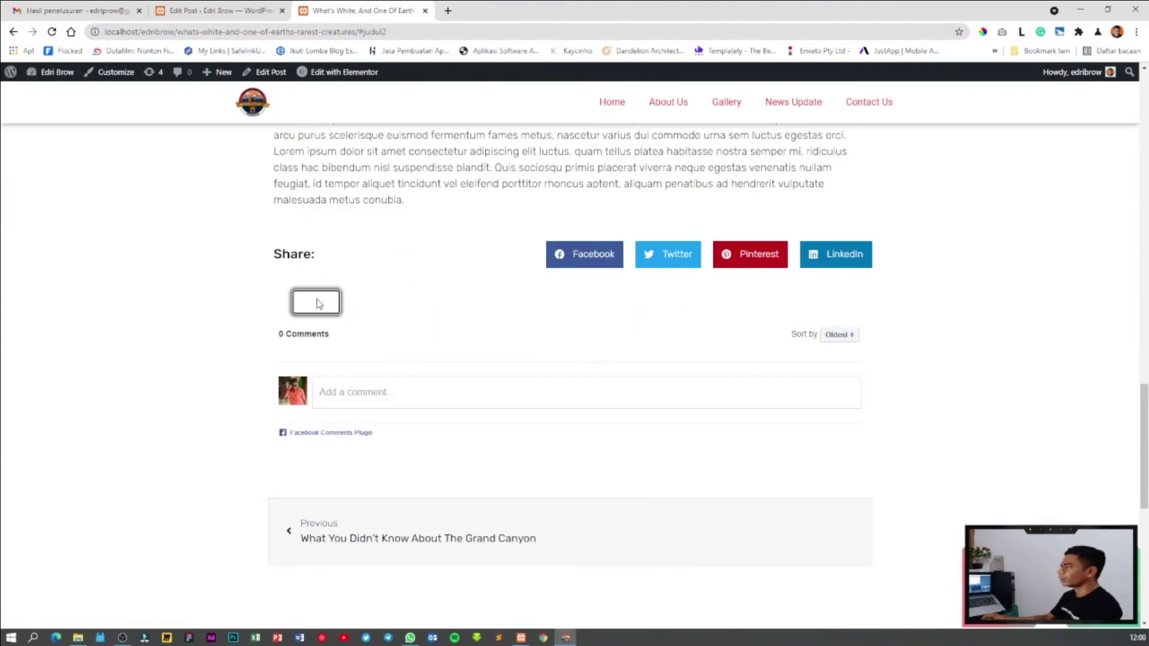
scroll(311, 305, "up", 9)
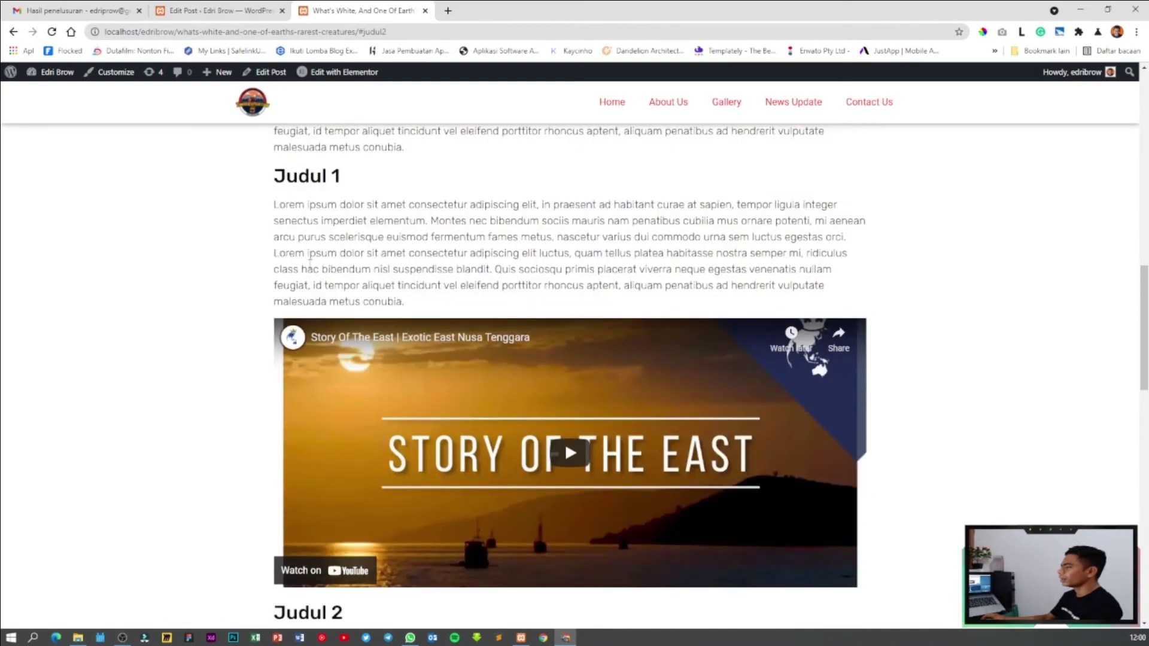
scroll(295, 307, "up", 8)
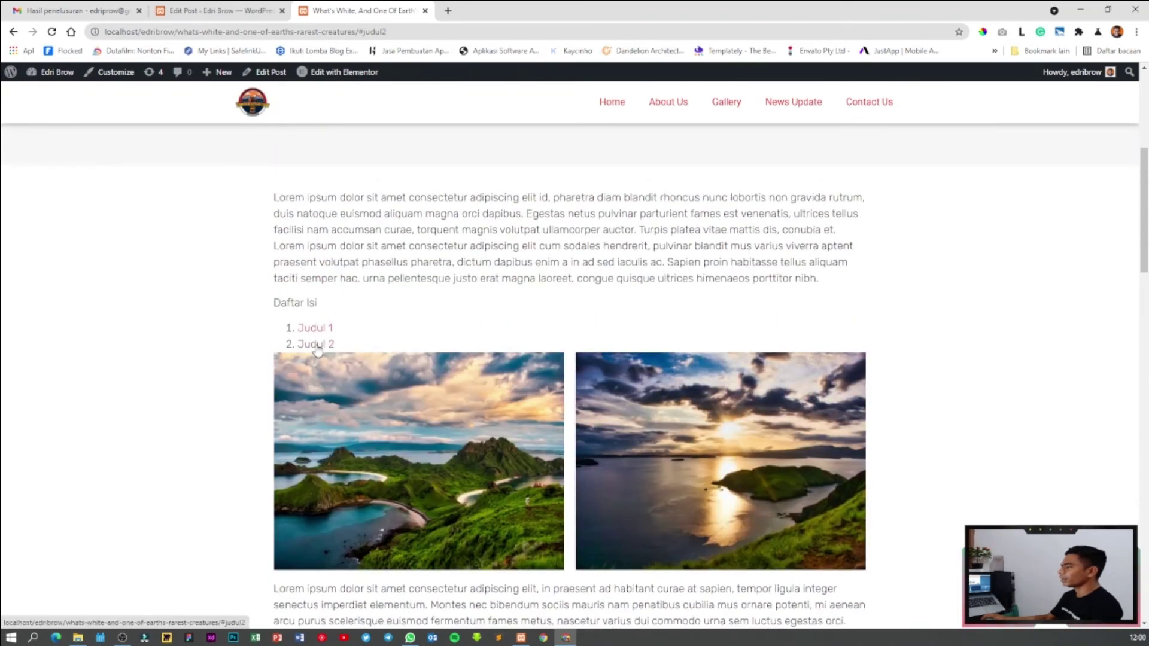
left_click(318, 345)
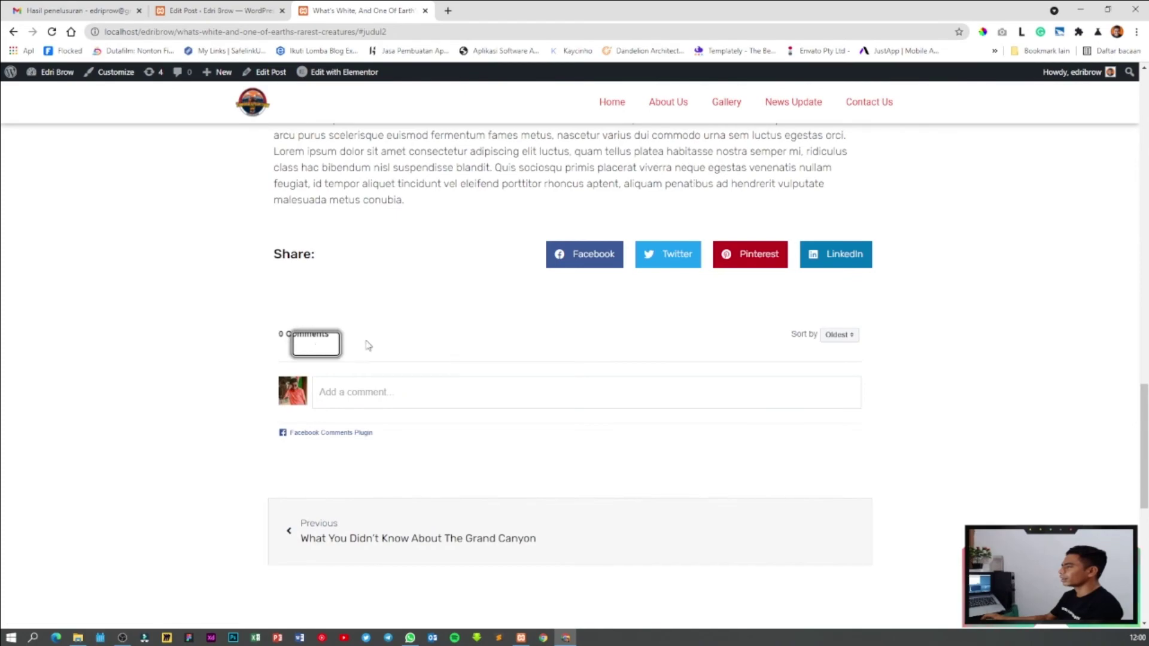
scroll(366, 343, "up", 3)
scroll(331, 286, "up", 15)
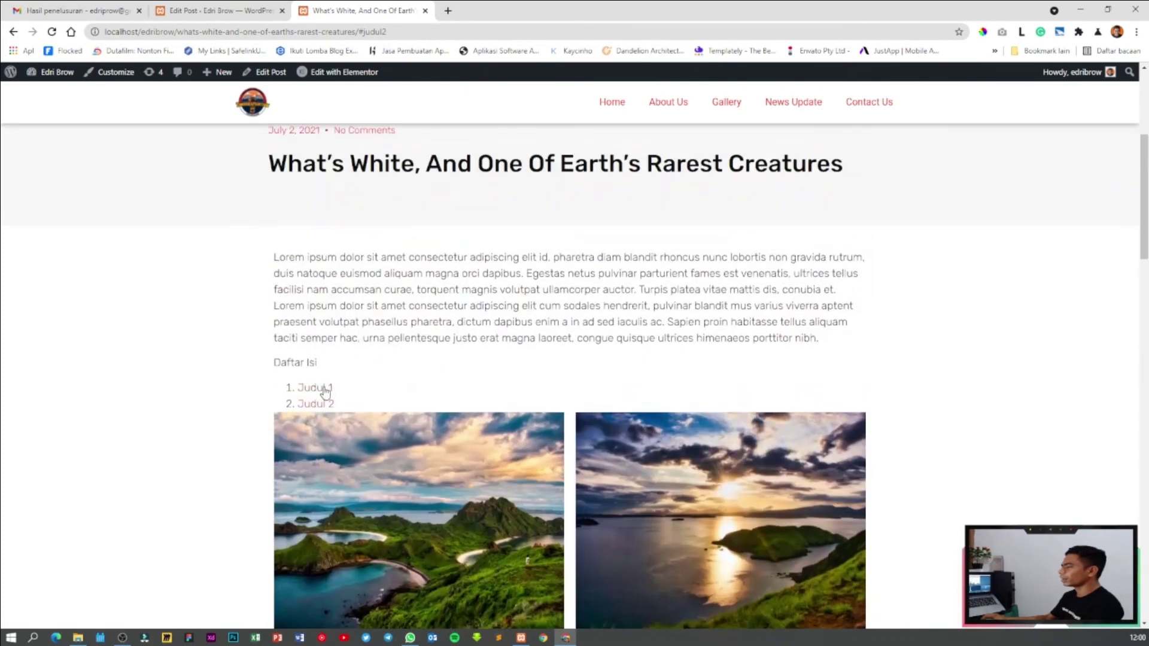
Step: Retest the Judul 1 link several times, comparing the landing point with the Judul 1 heading's position
left_click(325, 391)
scroll(260, 390, "up", 6)
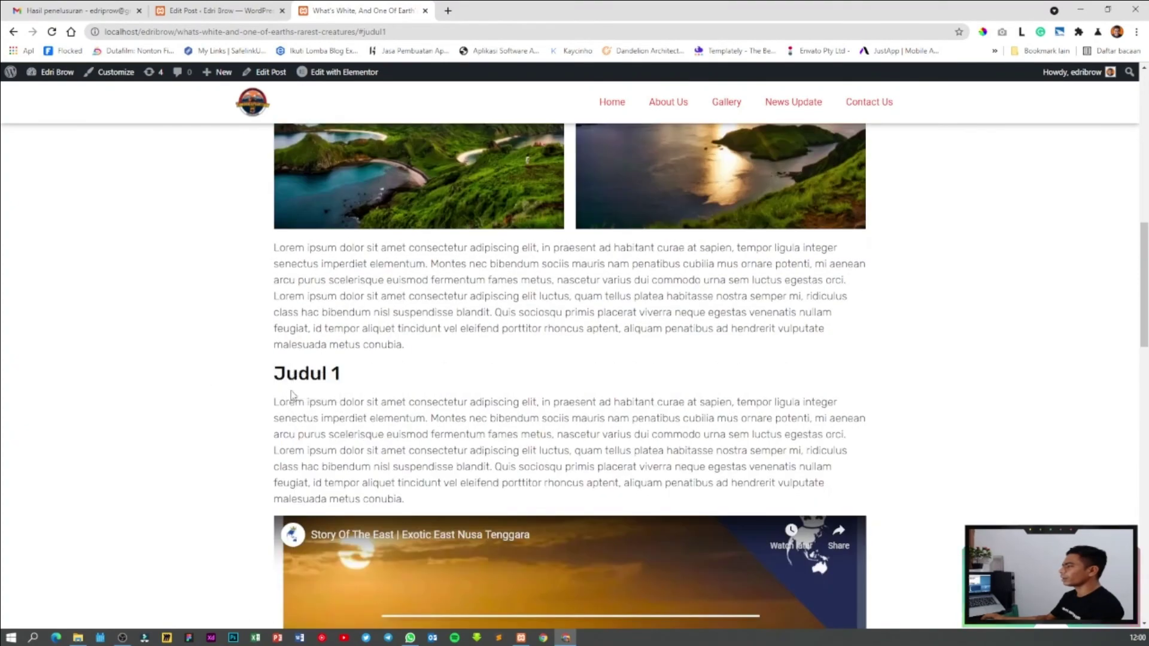
scroll(291, 395, "up", 5)
left_click(328, 290)
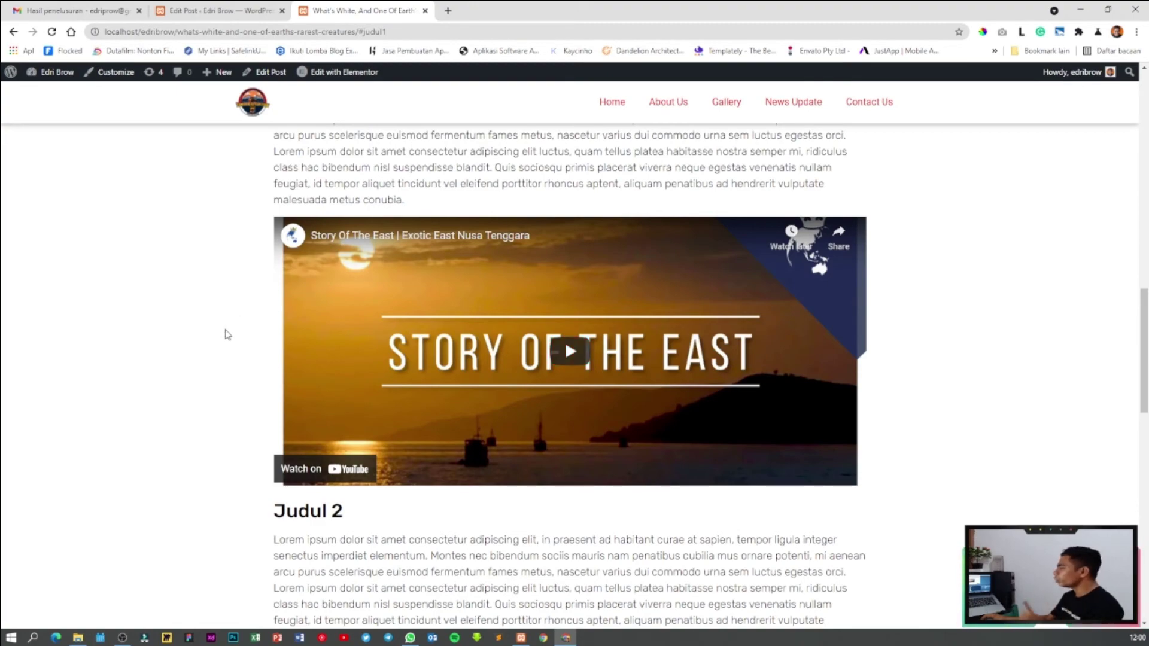
scroll(227, 335, "up", 10)
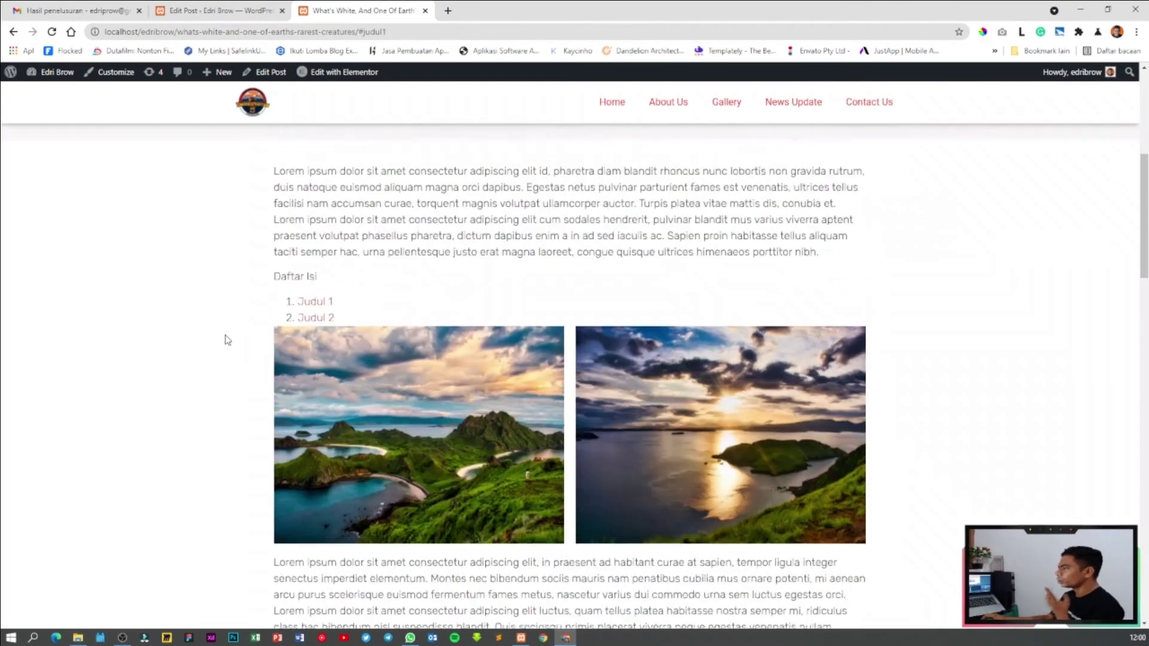
scroll(227, 340, "up", 2)
left_click(306, 403)
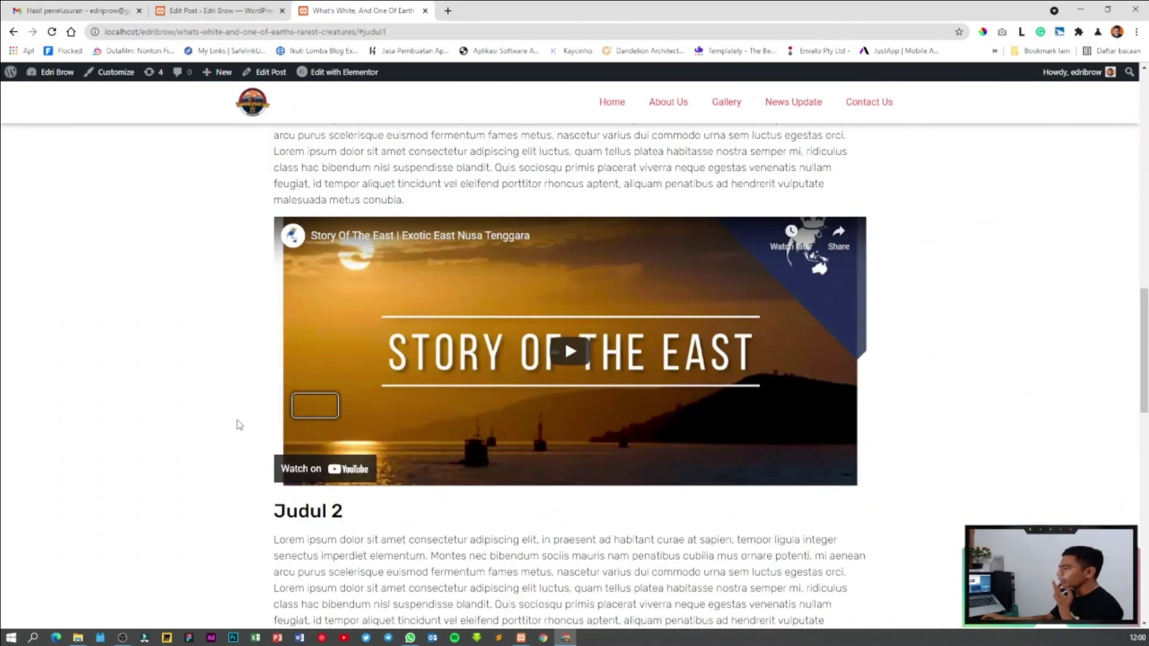
scroll(240, 424, "up", 3)
scroll(239, 424, "down", 3)
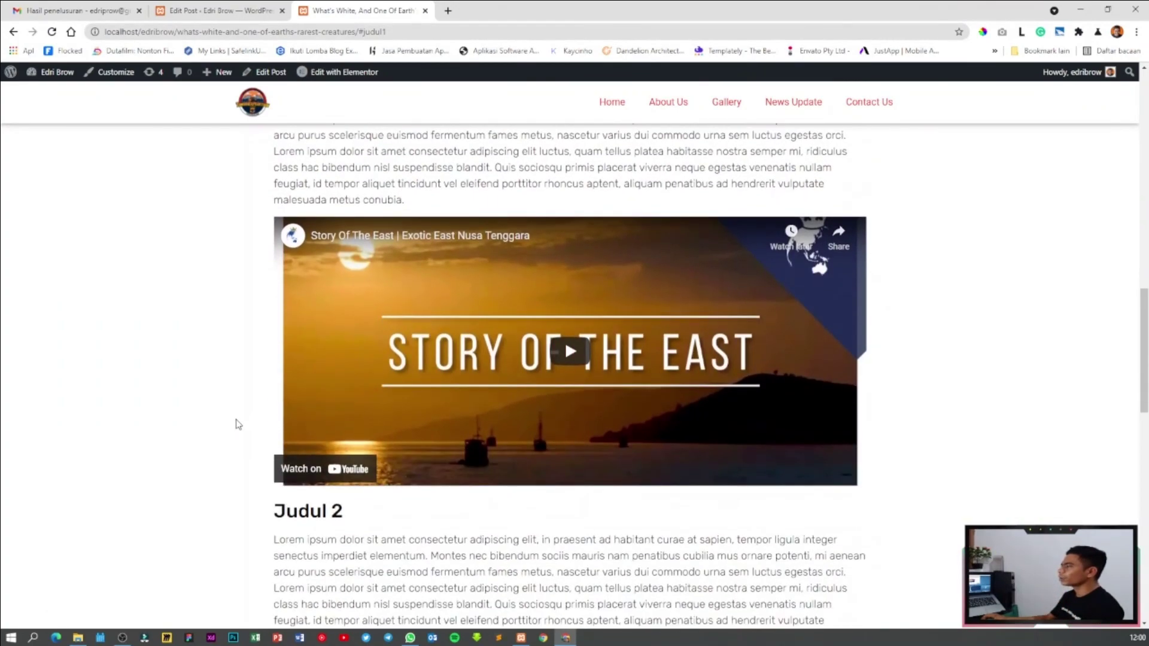
scroll(238, 424, "up", 4)
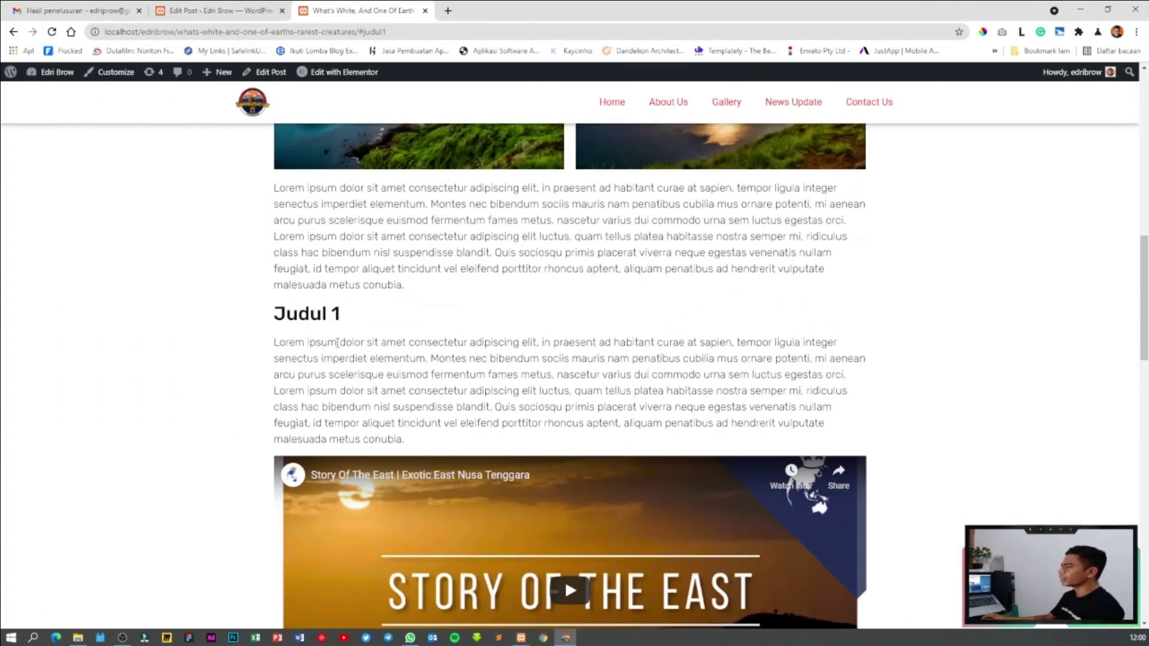
Step: Follow the Judul 2 link in the "Daftar Isi" list once more and review the content above the landing point
scroll(335, 340, "up", 7)
left_click(328, 362)
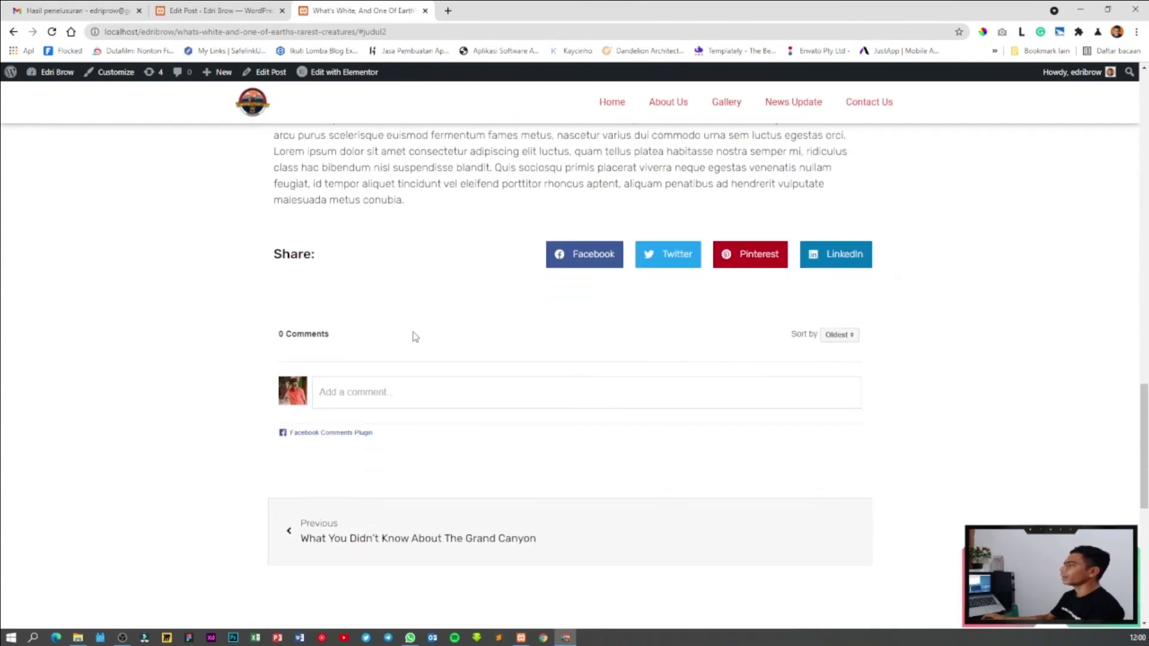
scroll(261, 276, "up", 14)
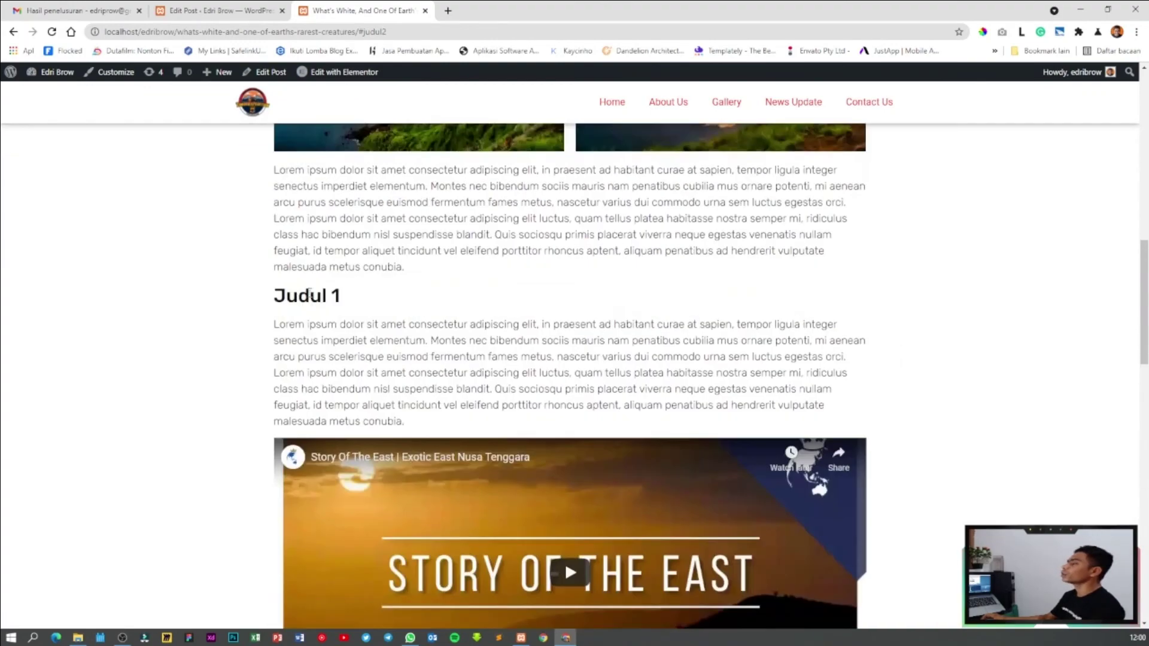
Step: Return to the post editor and check the Judul 1 heading's HTML anchor and the linked "Daftar Isi" list
left_click(227, 15)
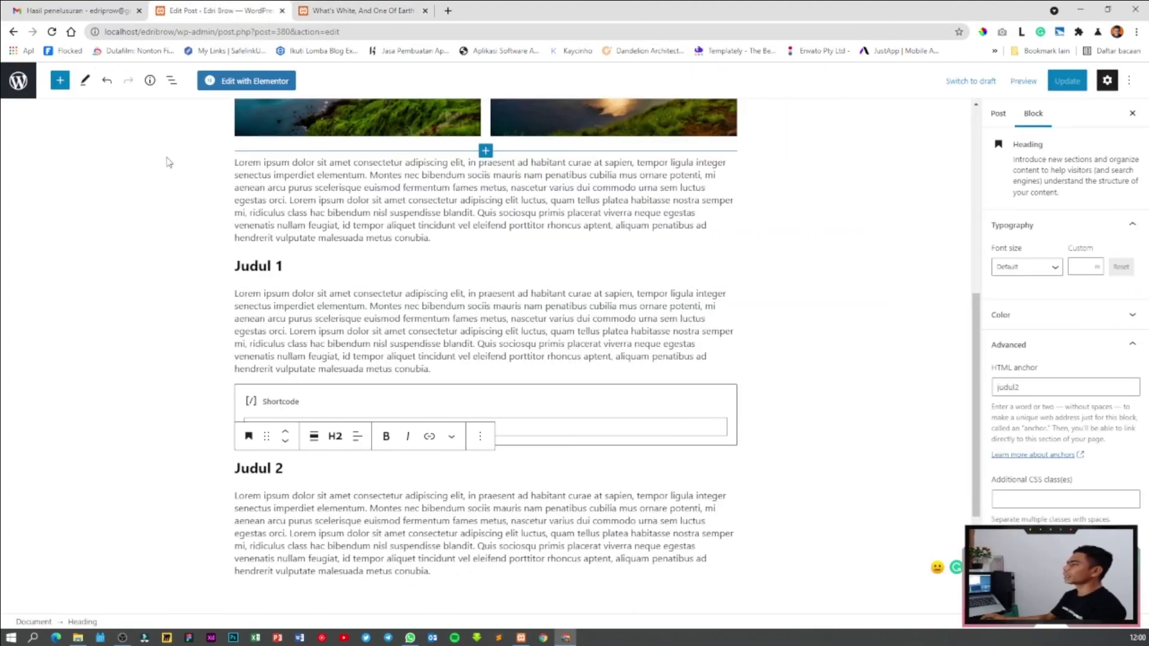
left_click(267, 267)
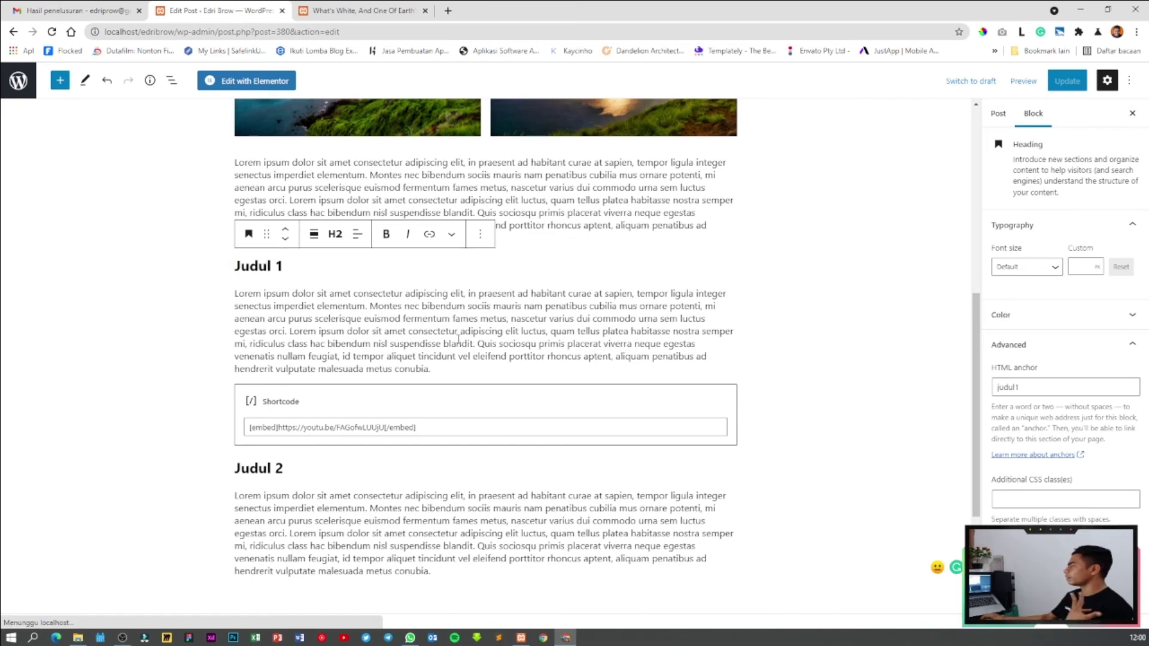
scroll(497, 332, "up", 7)
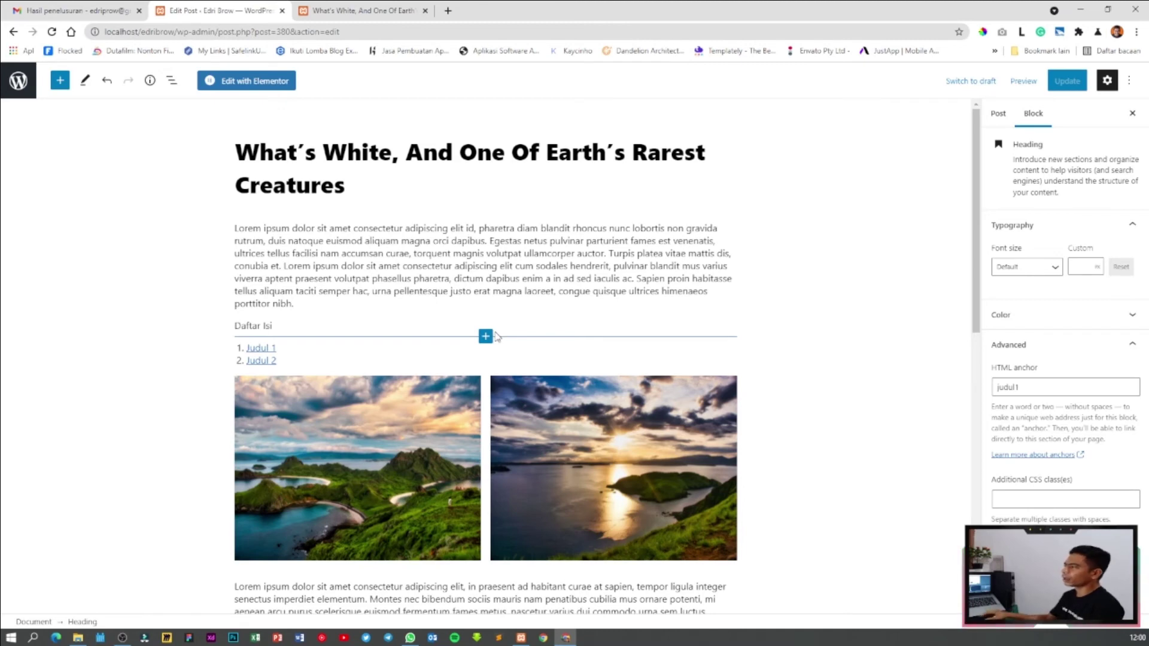
Step: Leave the post editor, open the page for adding new plugins, and close the published post's browser tab
left_click(18, 80)
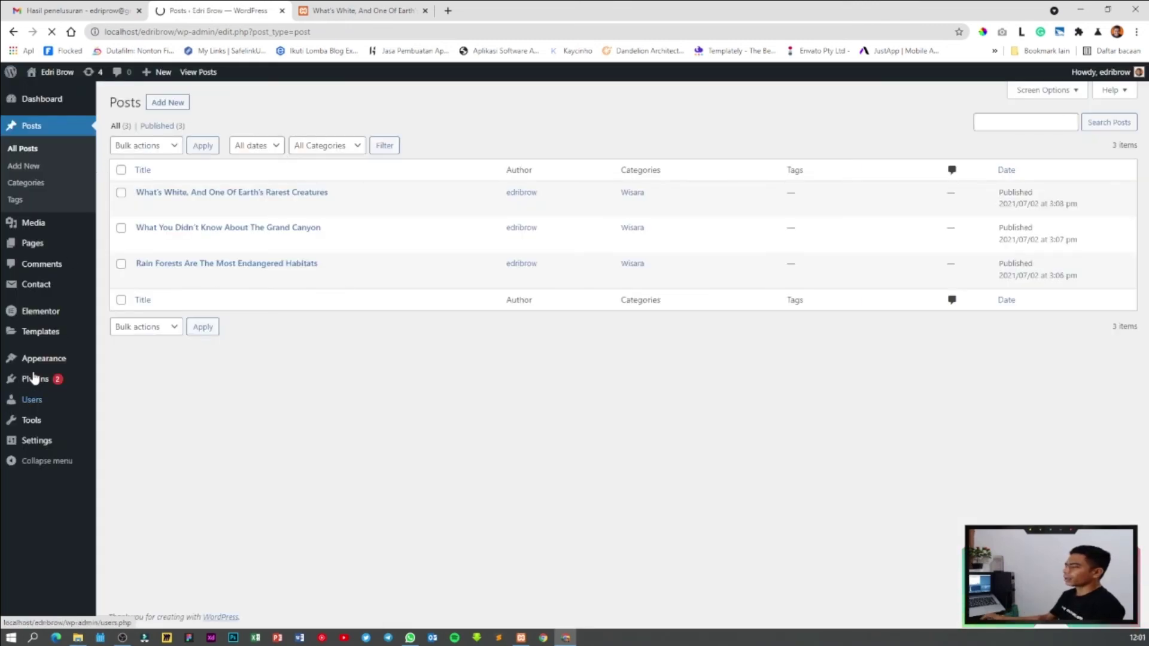
mouse_move(44, 381)
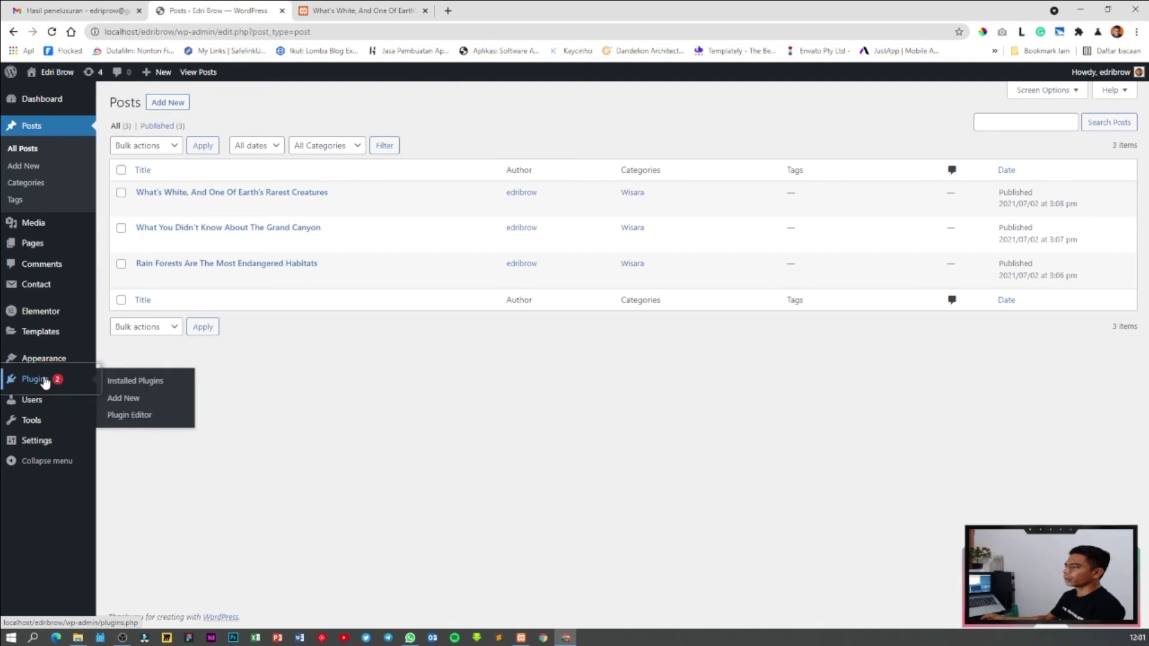
left_click(129, 399)
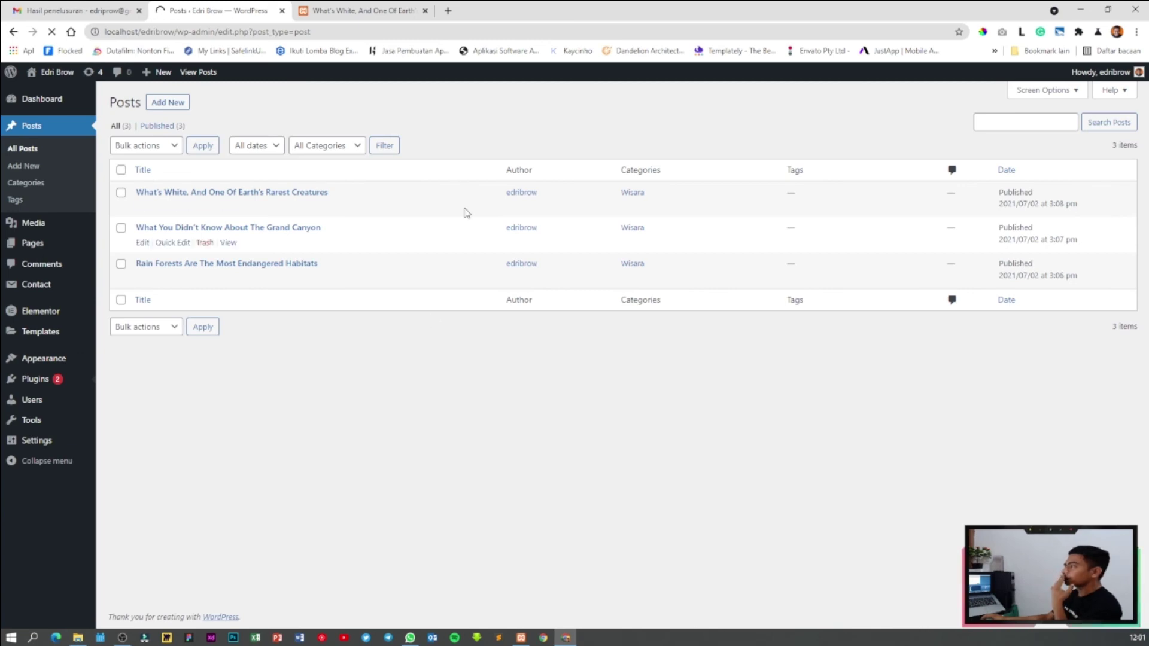
left_click(425, 11)
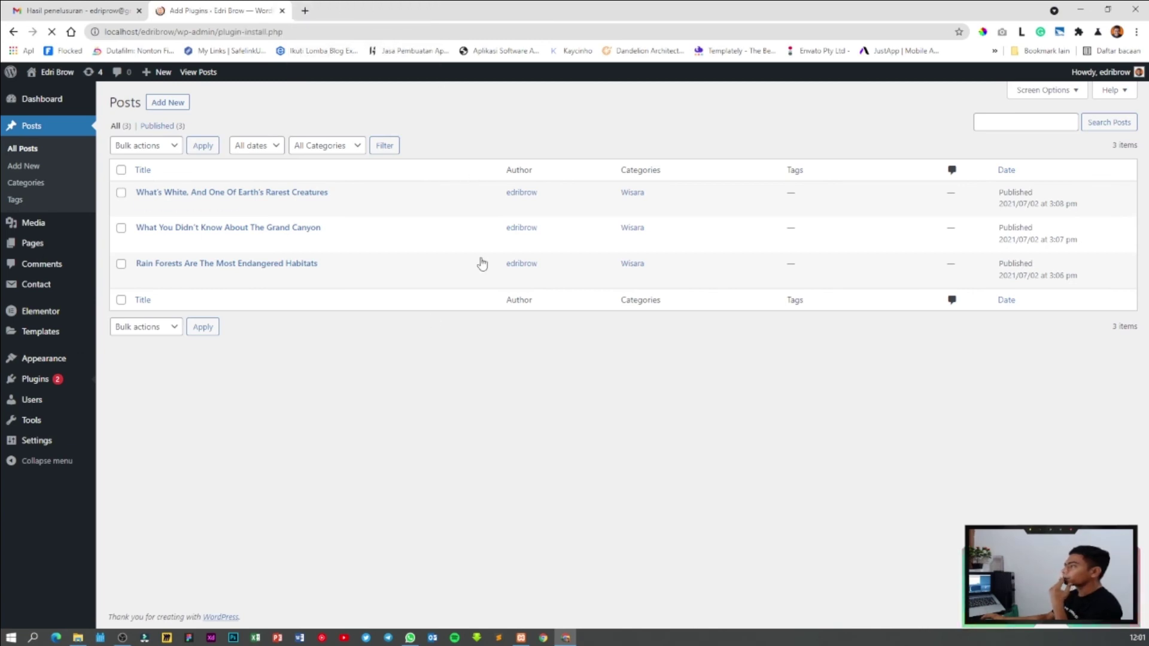
Step: Search the plugin directory for "table of content" and open the details of Easy Table of Contents
left_click(1007, 137)
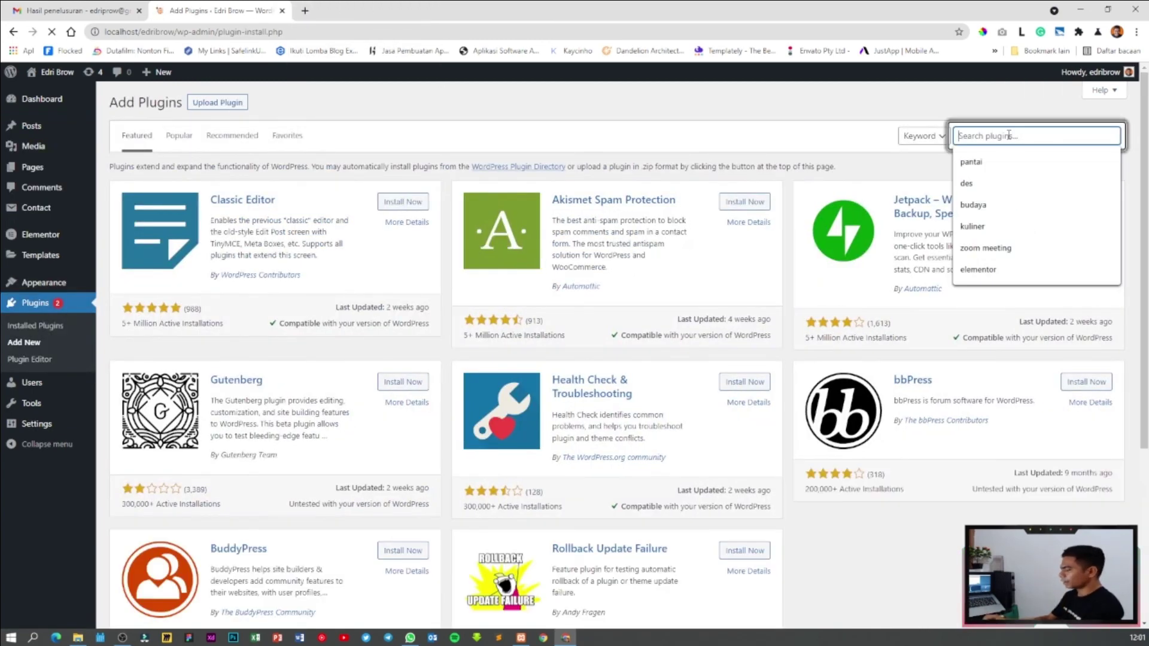
type("table")
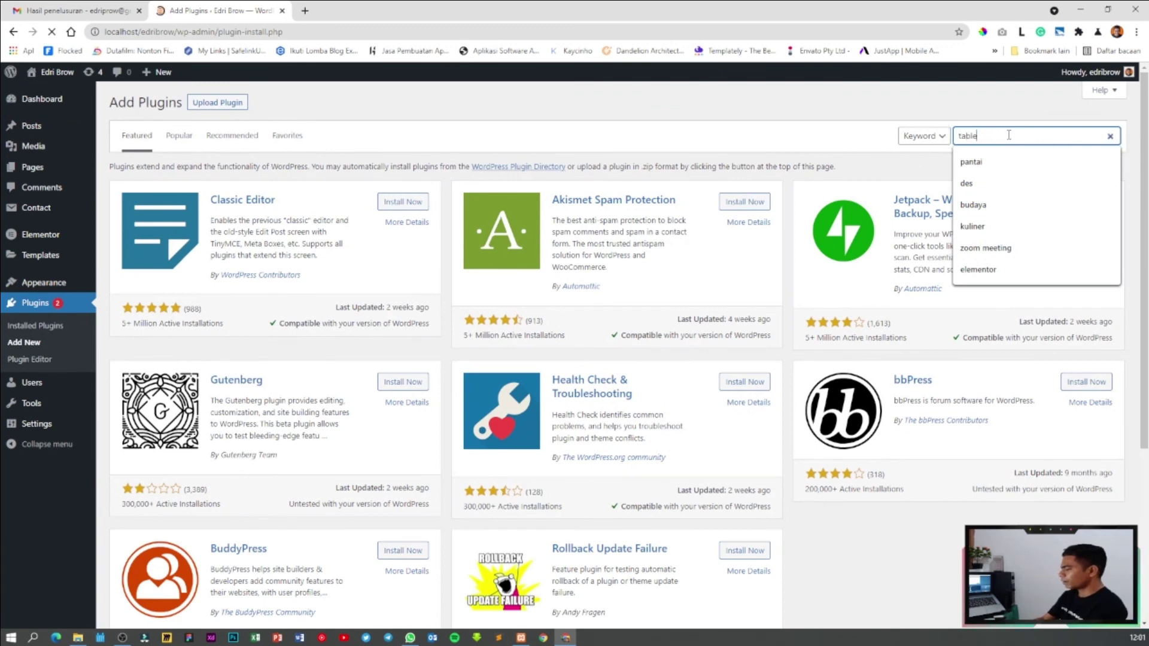
type(" of content")
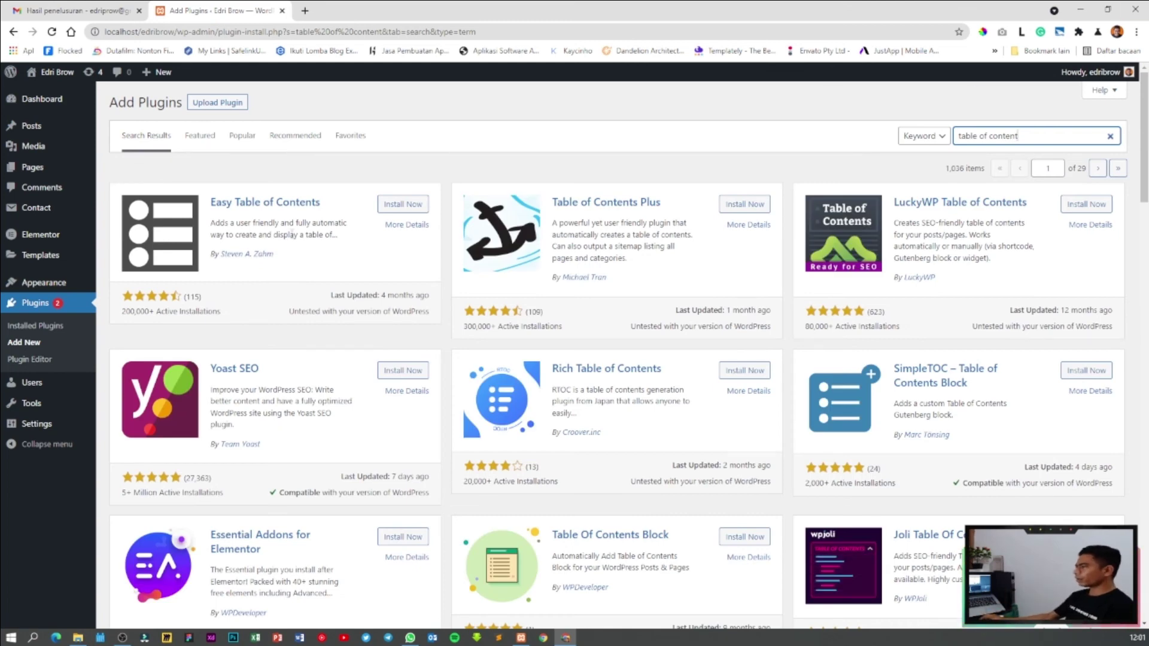
left_click(418, 231)
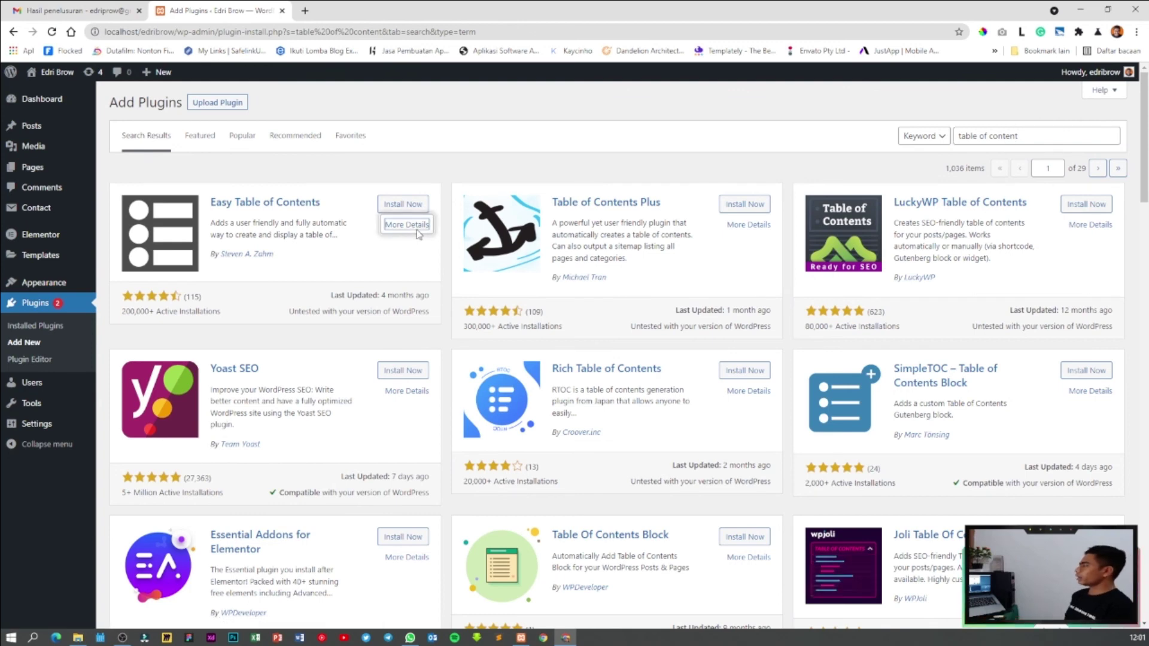